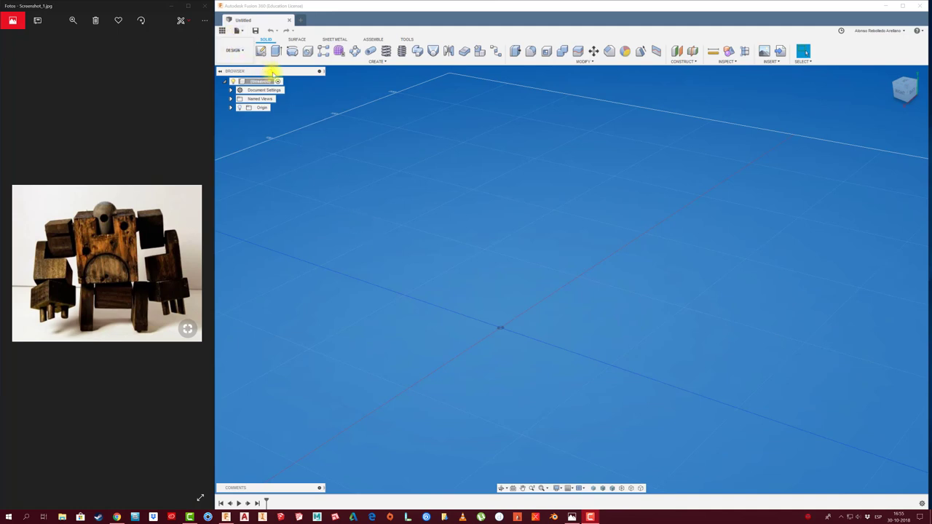
Save the empty design under the name 'ROBOT XYZ' in the JUGUETES project
click(255, 30)
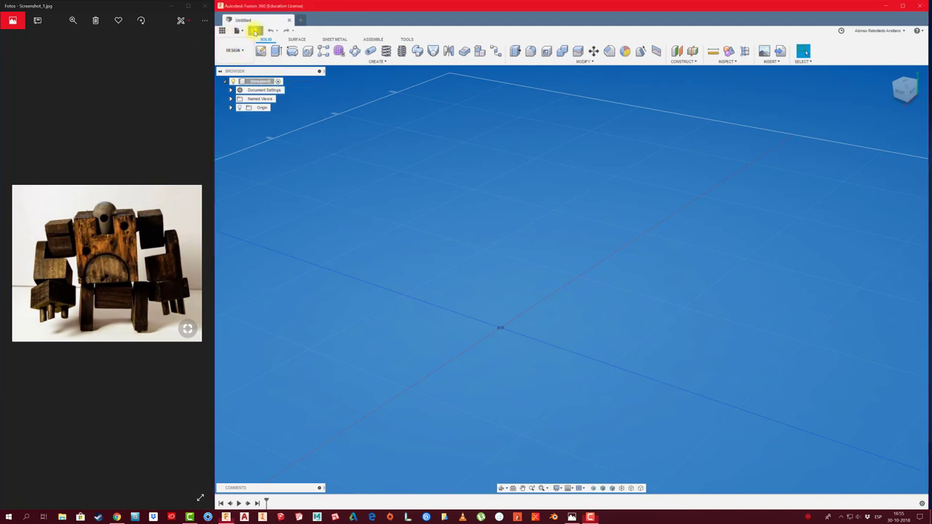
click(254, 30)
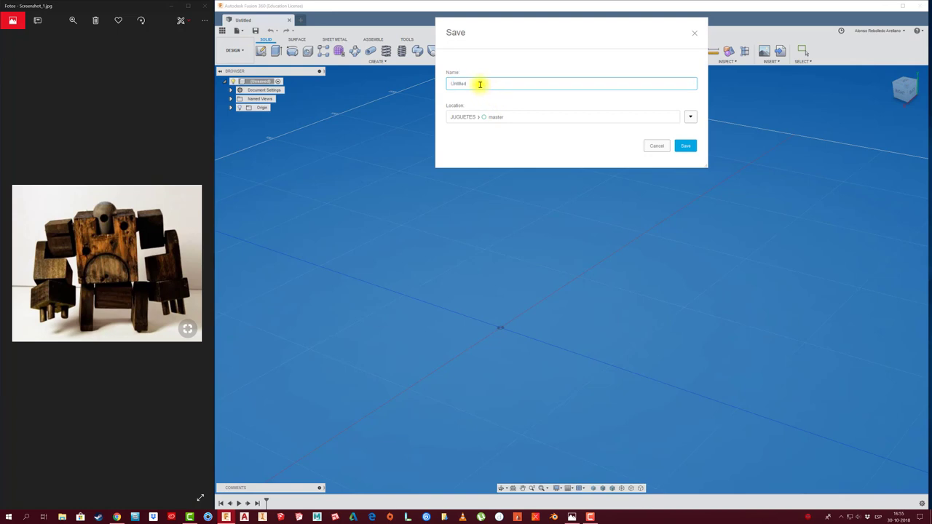
drag(480, 84, 431, 86)
click(684, 148)
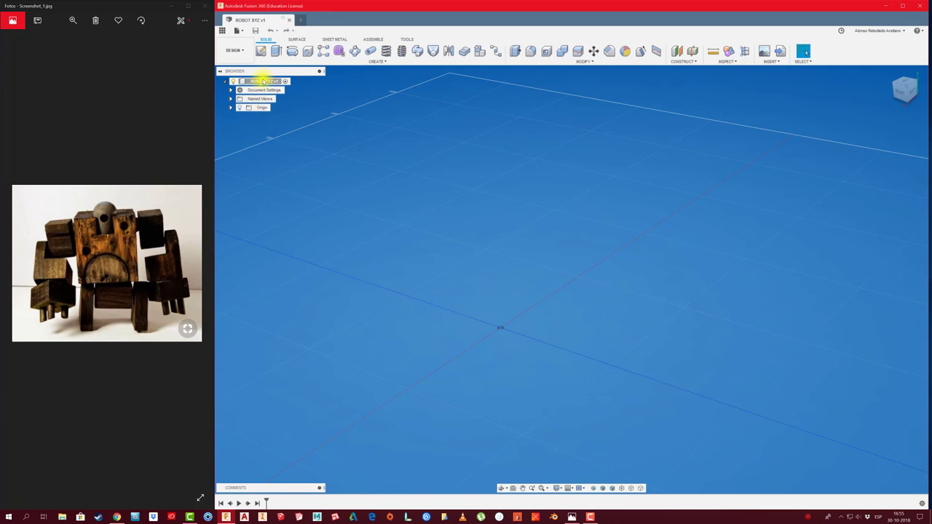
Create a new component under the ROBOT XYZ root and rename it CUERPO1
right_click(261, 82)
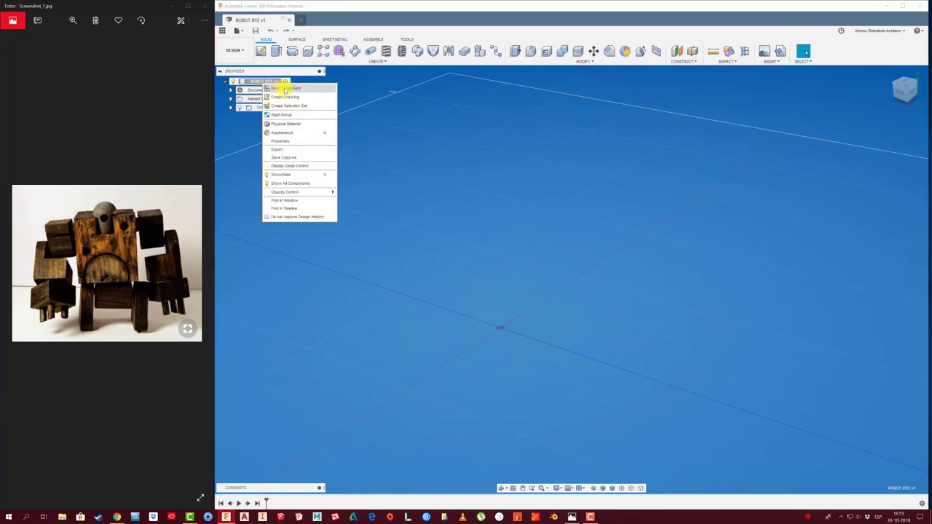
click(286, 88)
text(CUERPO)
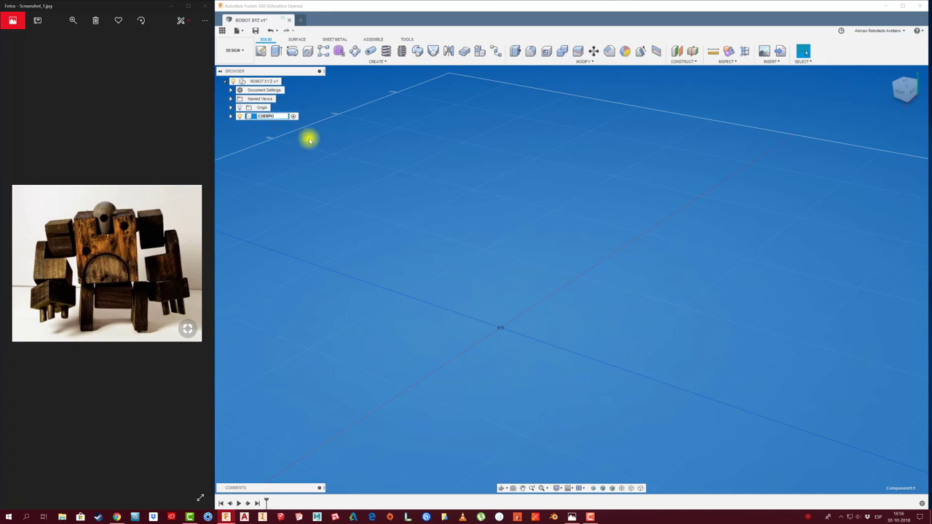
click(445, 211)
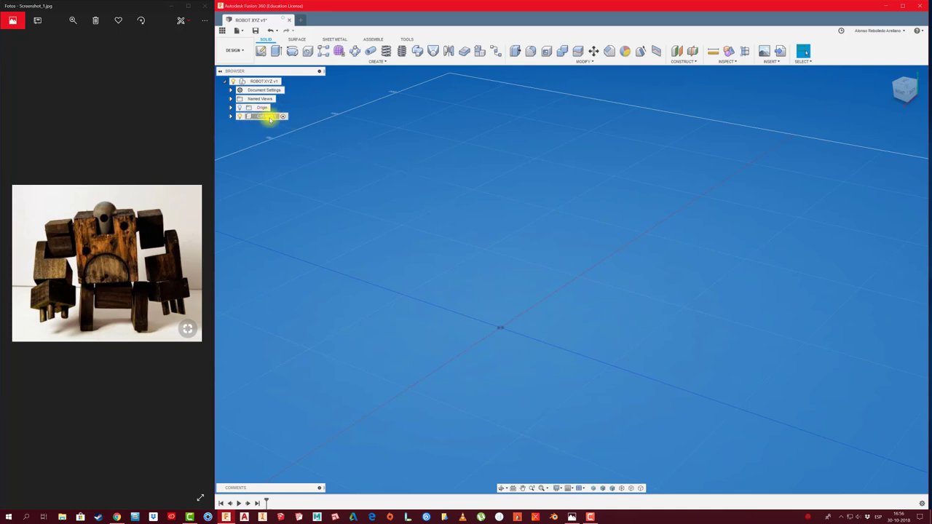
double_click(257, 117)
text(CUERPO1)
key(Return)
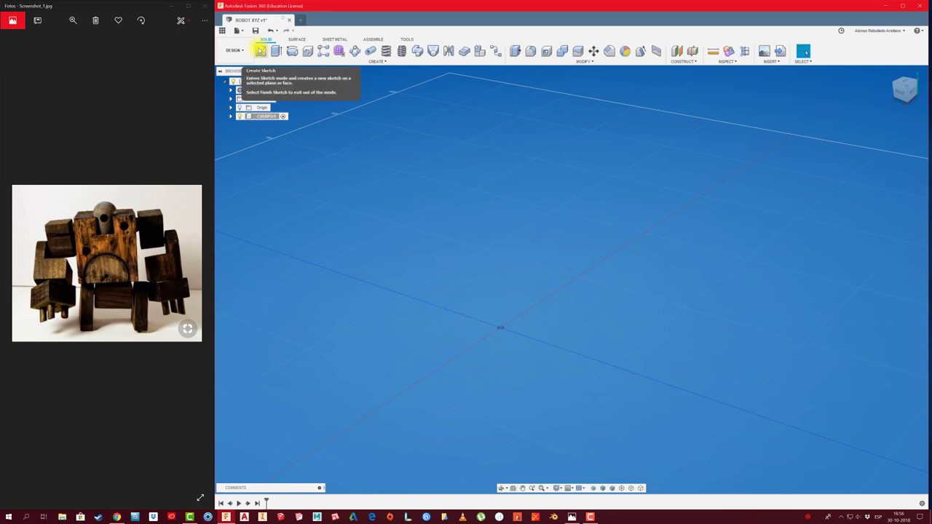
Start a sketch on the vertical front (XZ) origin plane and centre the view on it
click(260, 51)
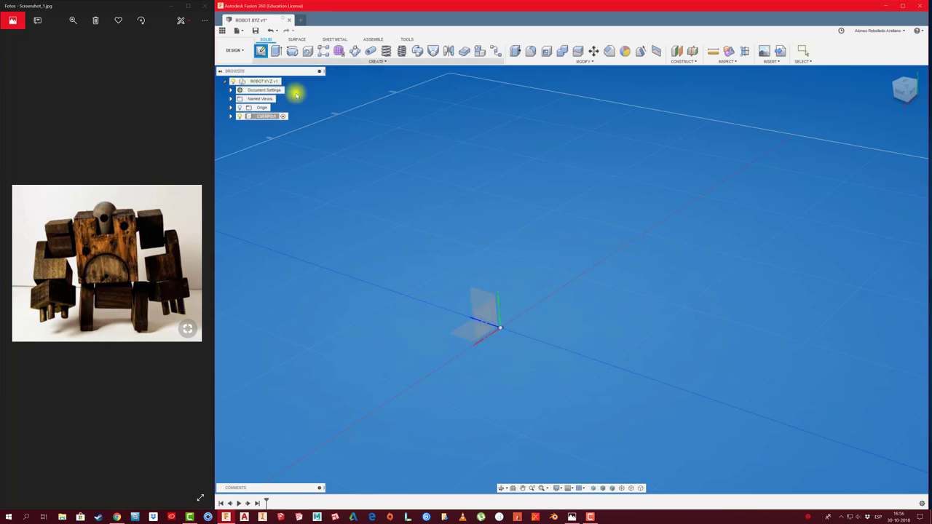
click(482, 300)
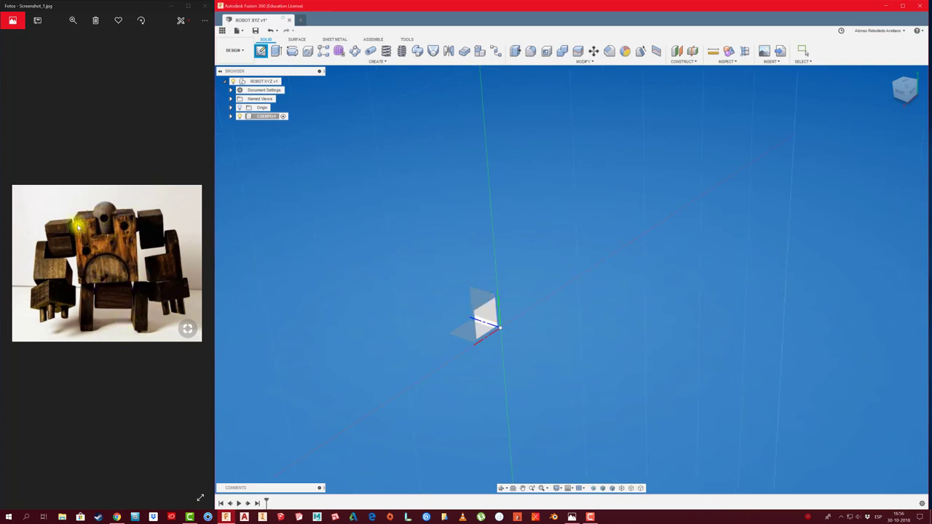
click(473, 299)
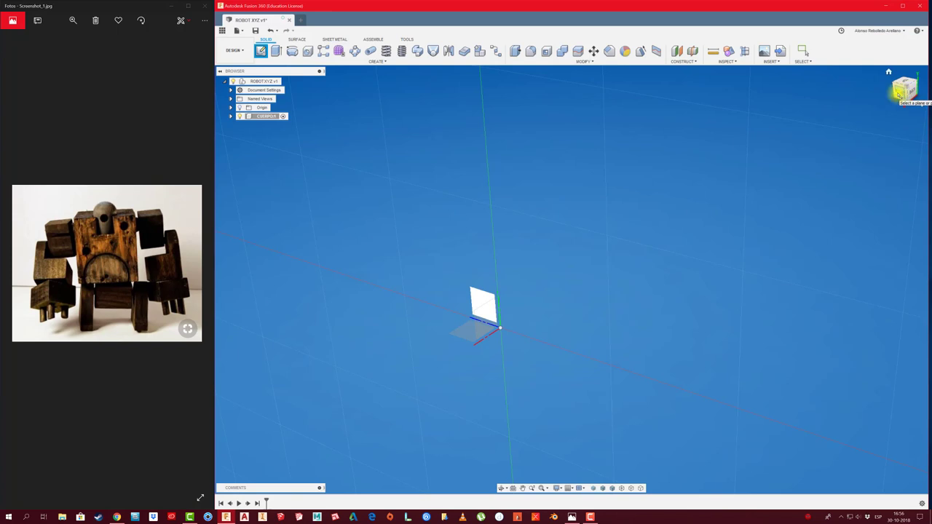
click(888, 100)
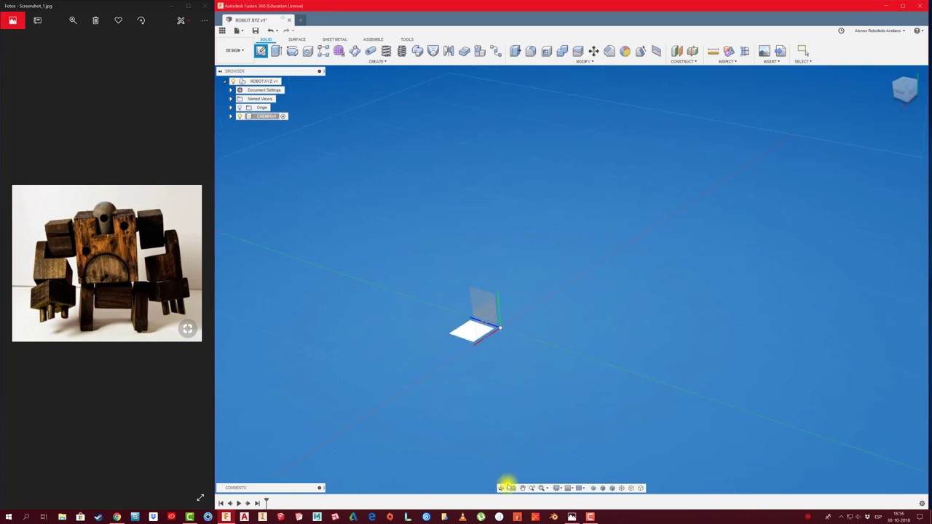
click(502, 488)
mouse_move(561, 327)
mouse_down()
mouse_move(661, 321)
mouse_move(676, 308)
mouse_up()
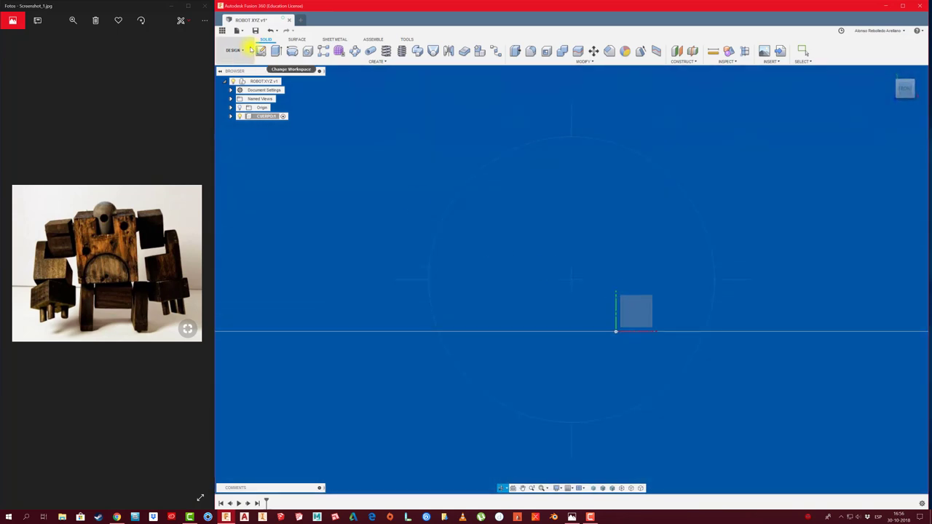
click(290, 74)
click(646, 312)
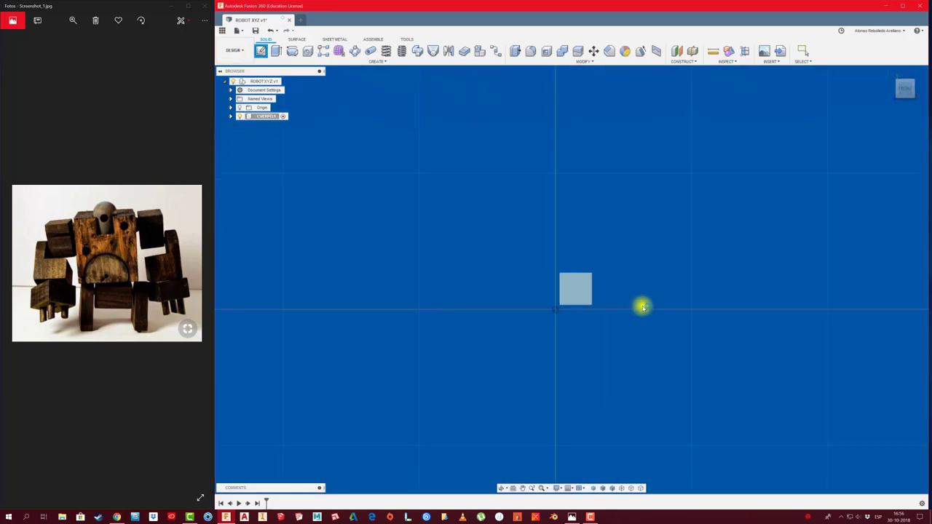
middle_drag(601, 289, 474, 321)
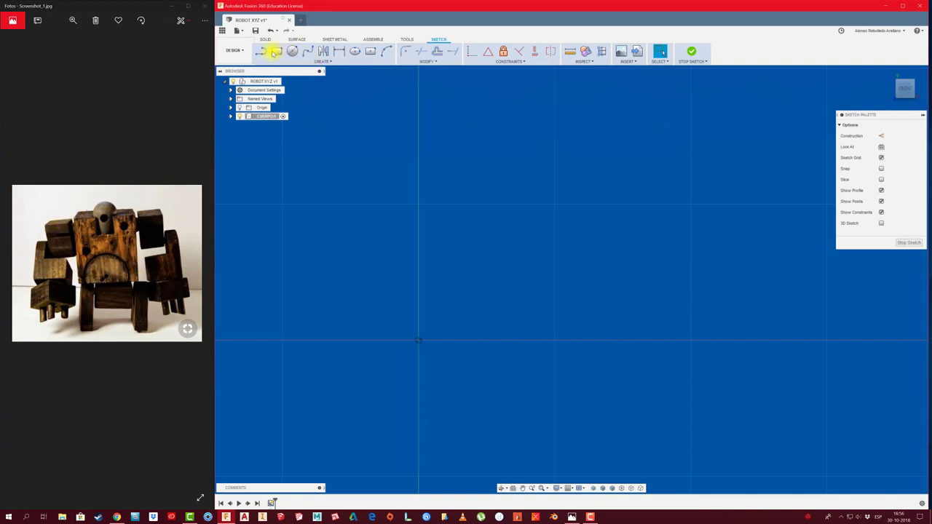
Draw a centre rectangle at the origin dimensioned 70 mm tall and 50 mm wide
click(371, 53)
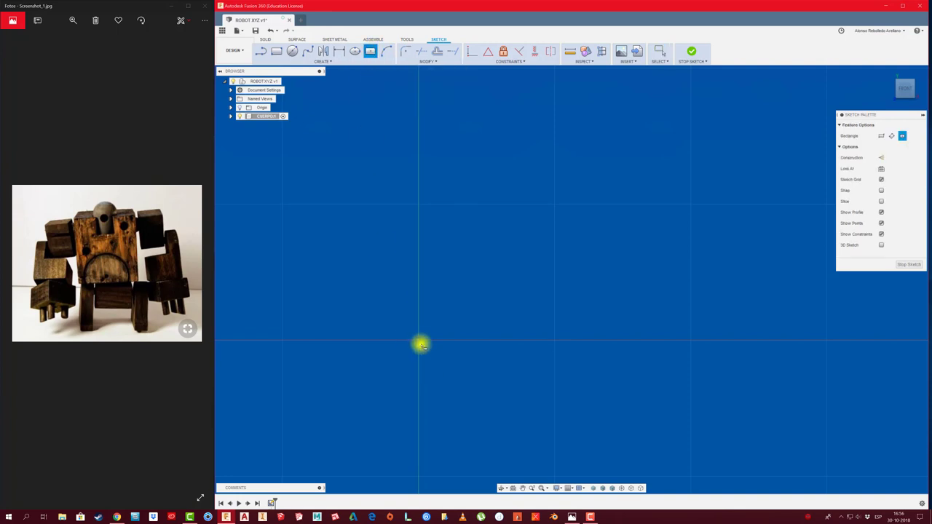
click(419, 340)
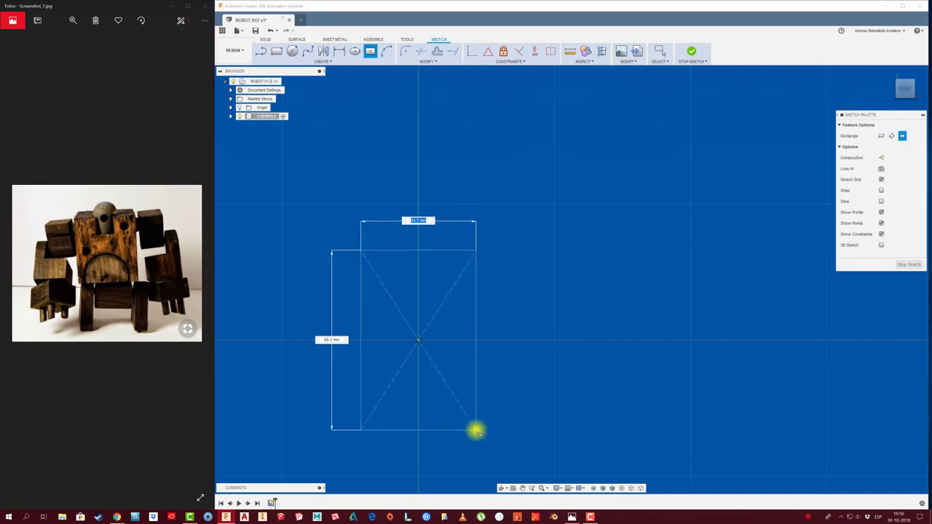
click(476, 429)
key(o)
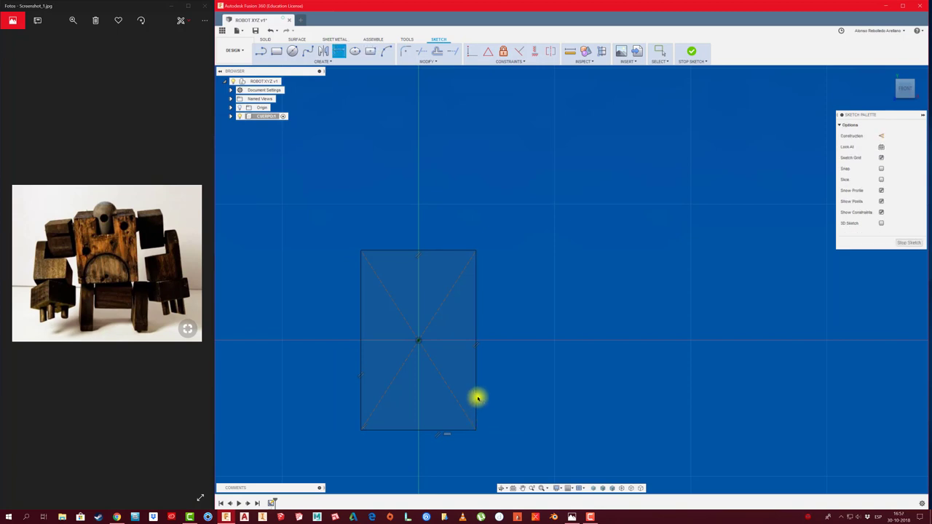
click(476, 395)
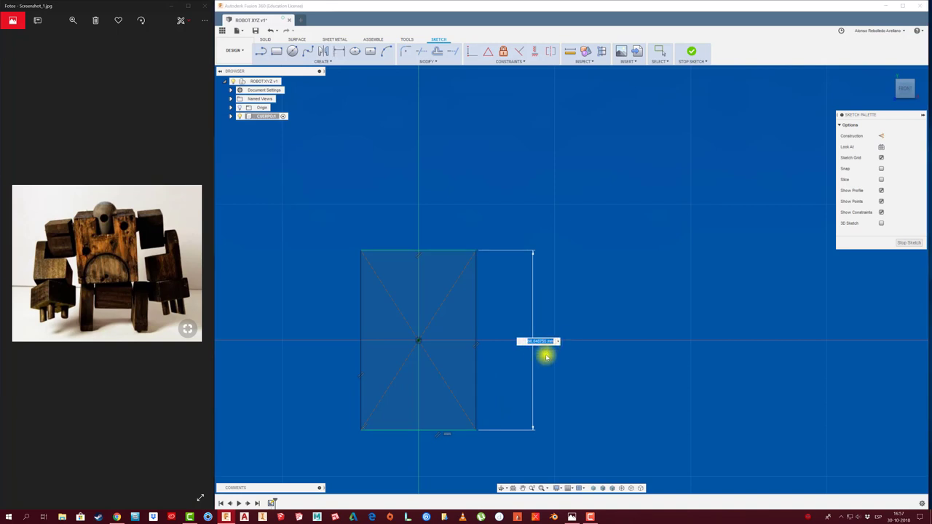
click(546, 356)
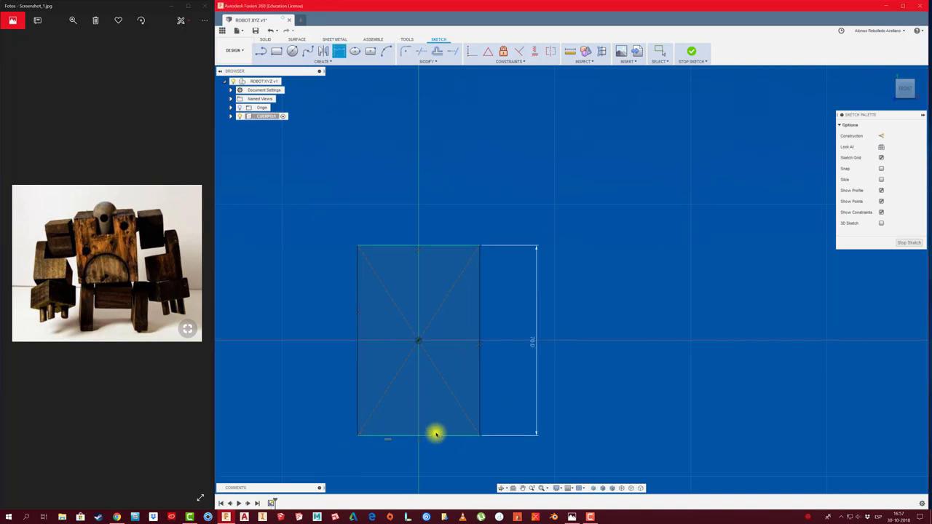
click(437, 437)
click(447, 470)
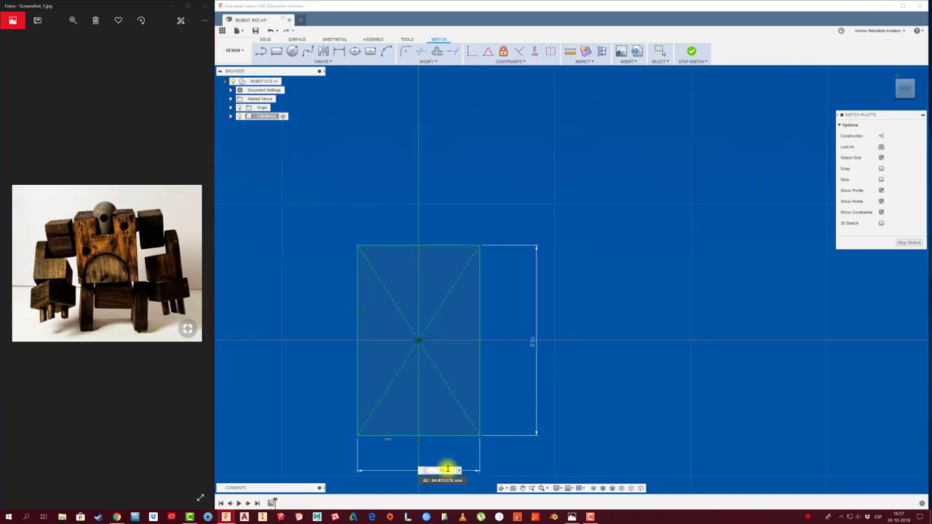
text(50)
key(Return)
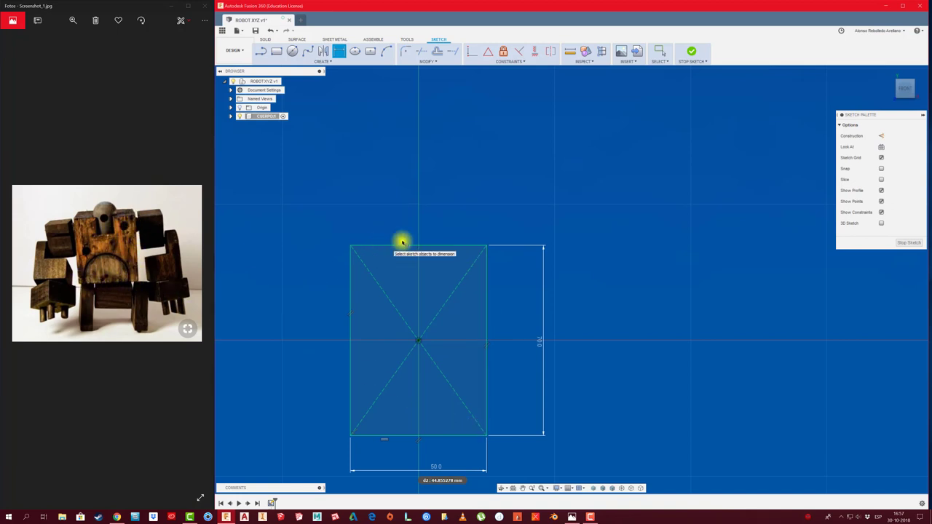
click(548, 228)
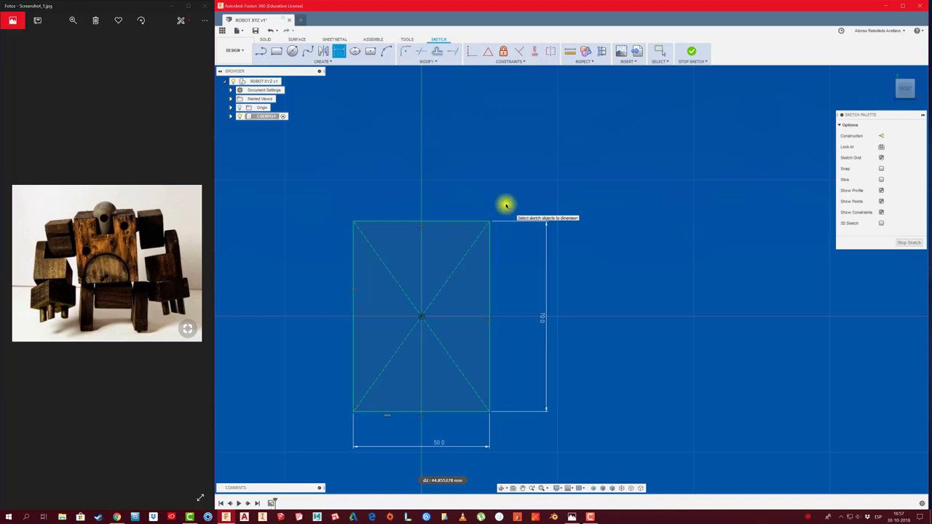
key(e)
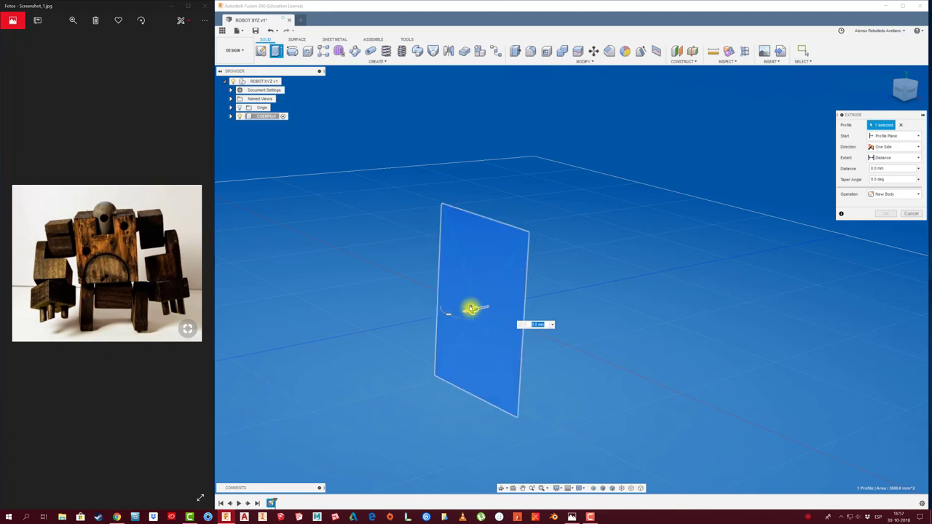
Extrude the 50 × 70 mm rectangle 30 mm into a solid block and orbit to inspect it
drag(471, 308, 403, 333)
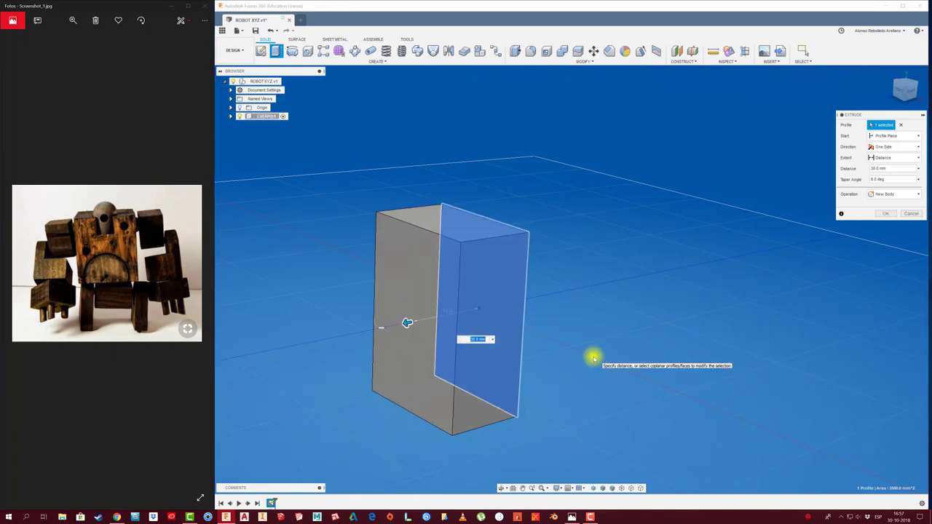
shift+middle_drag(594, 357, 535, 354)
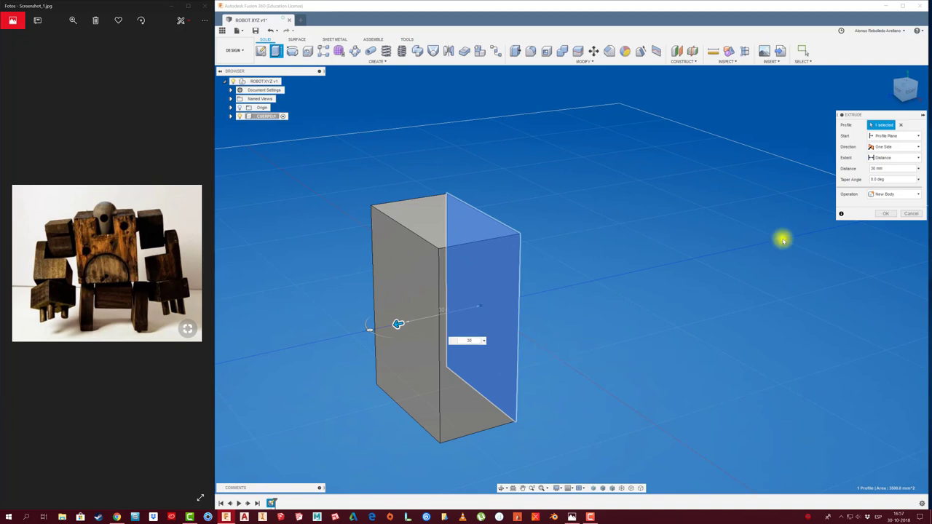
click(887, 213)
shift+middle_drag(597, 223, 357, 229)
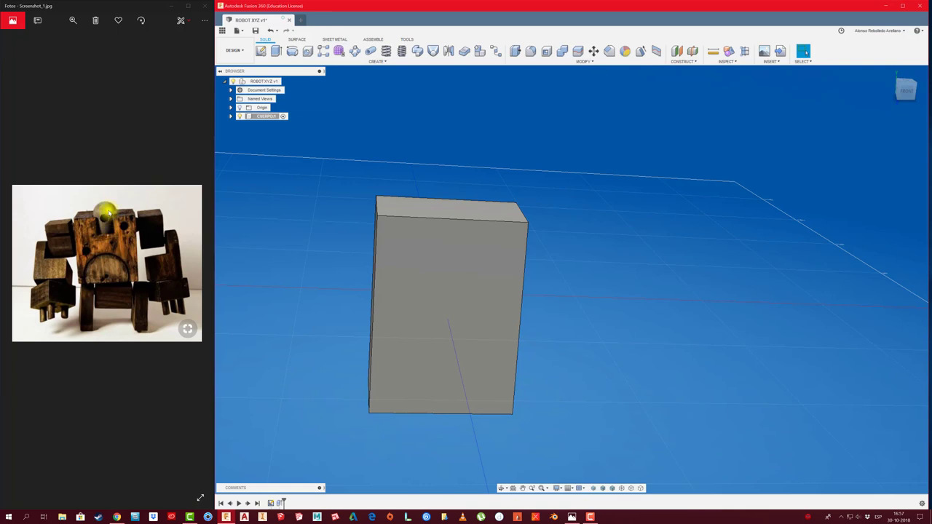
shift+middle_drag(417, 93, 256, 62)
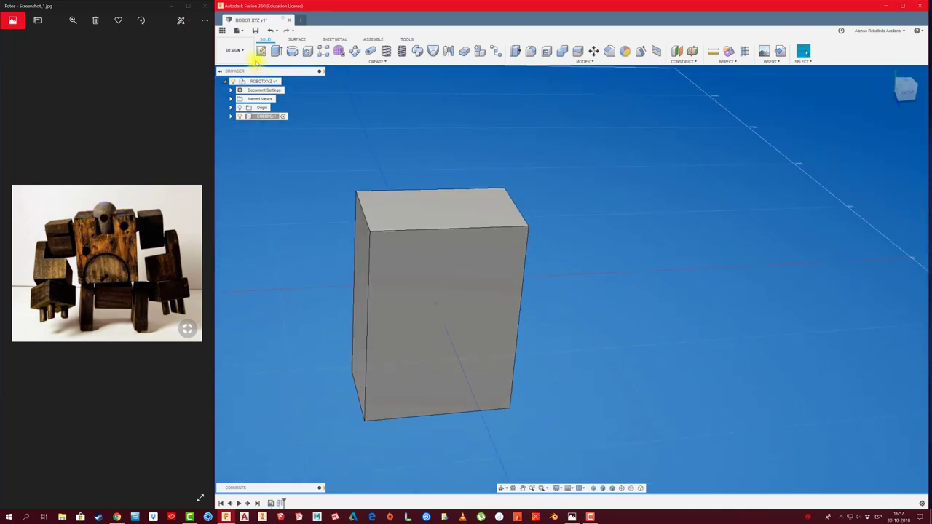
Start a sketch on the block's top face, discarding a misplaced circle
click(260, 51)
click(426, 211)
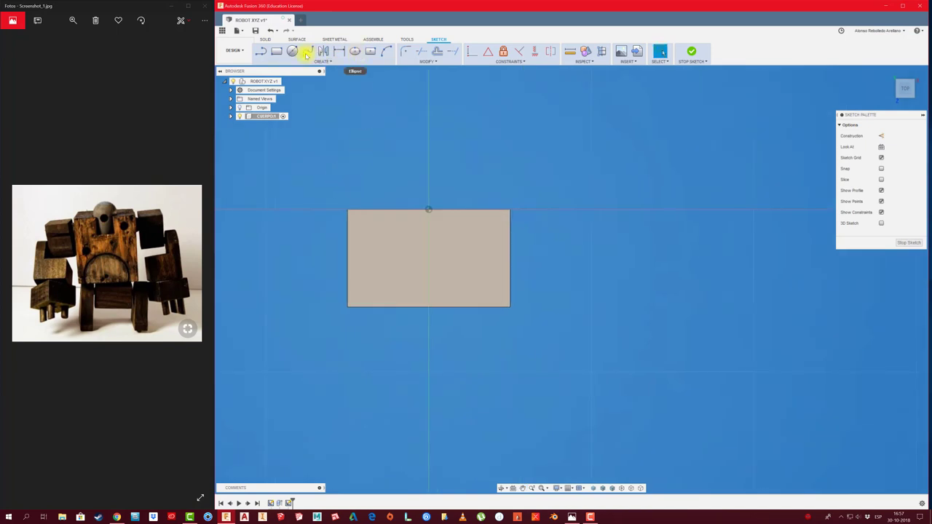
click(428, 307)
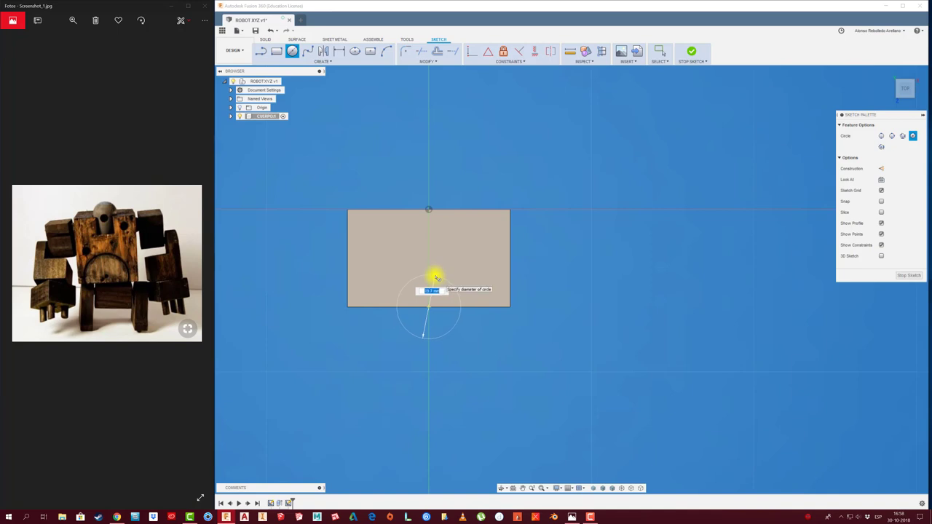
key(Escape)
Draw a circle overlapping the face edge, set its diameter to 20 mm, and return to the 3D home view
key(c)
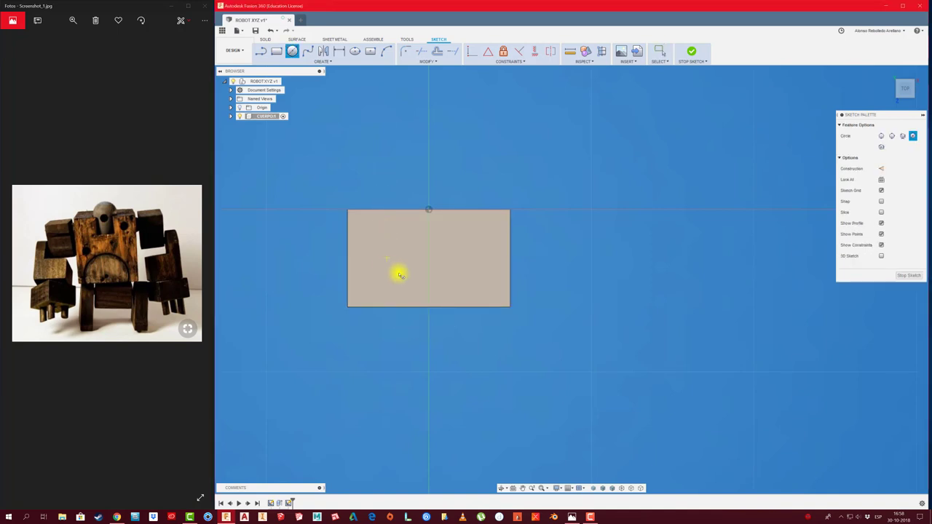
click(432, 290)
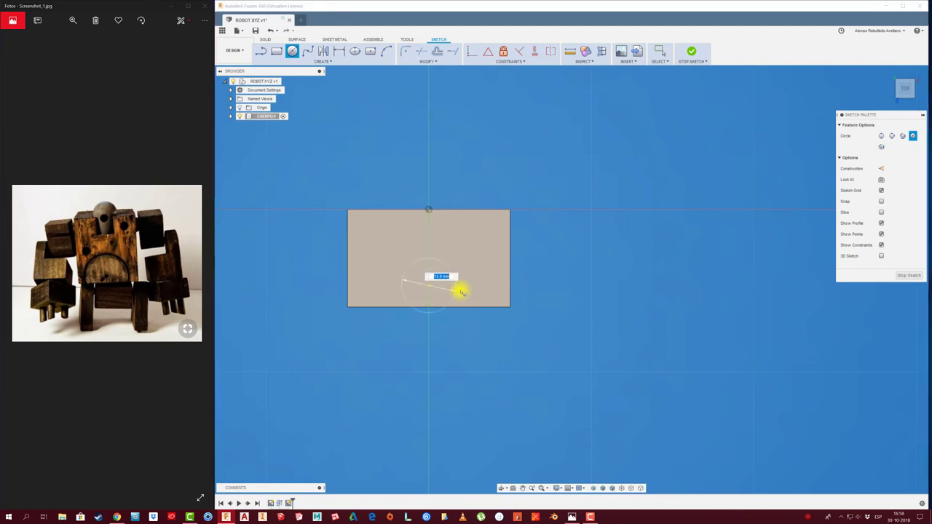
click(461, 292)
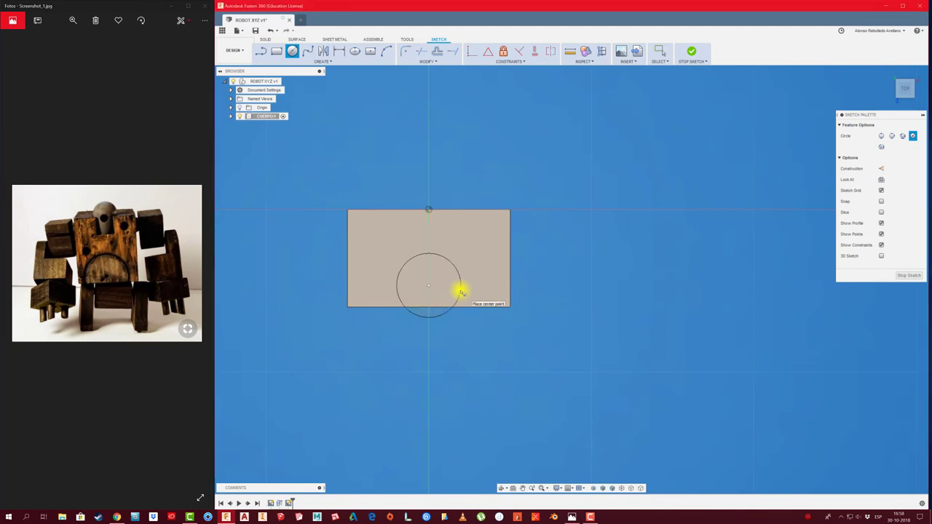
key(d)
click(457, 281)
click(558, 251)
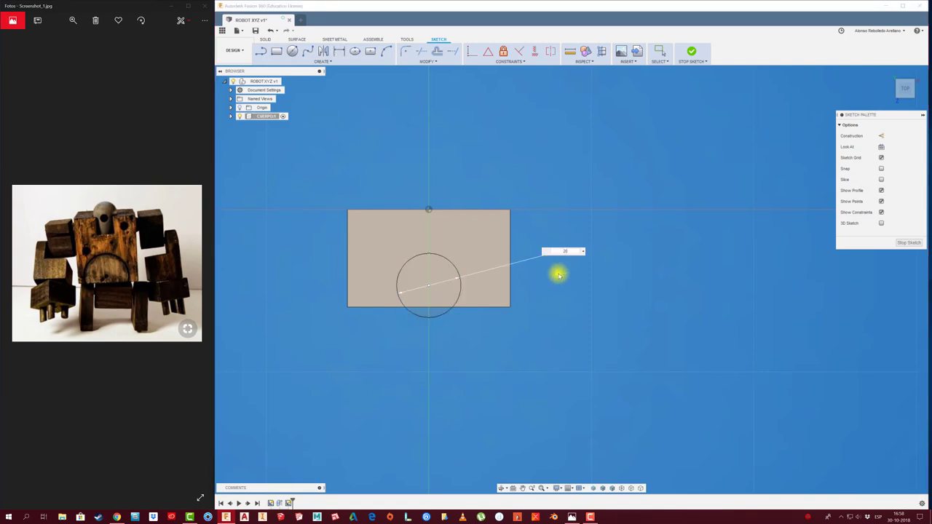
key(Return)
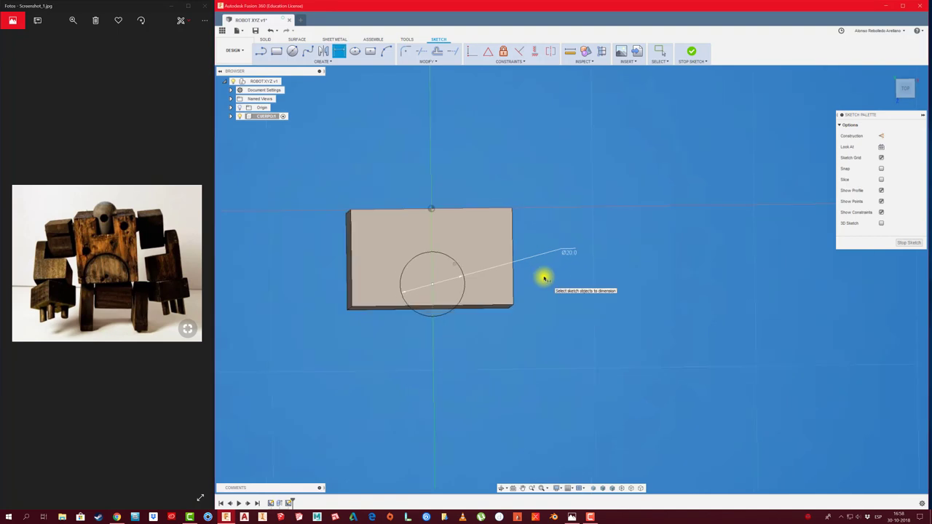
key(F6)
Extrude the circle profile 20 mm down as a Cut to notch the block's top edge
key(e)
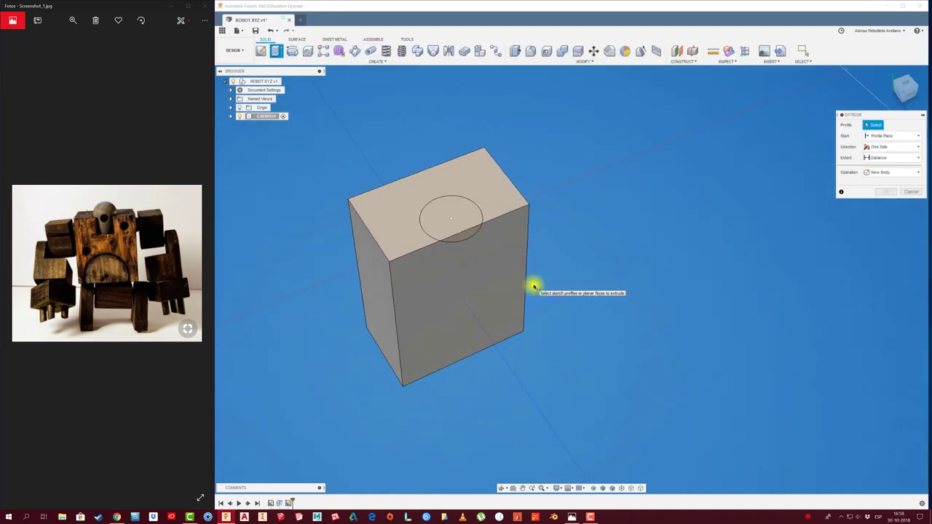
click(447, 212)
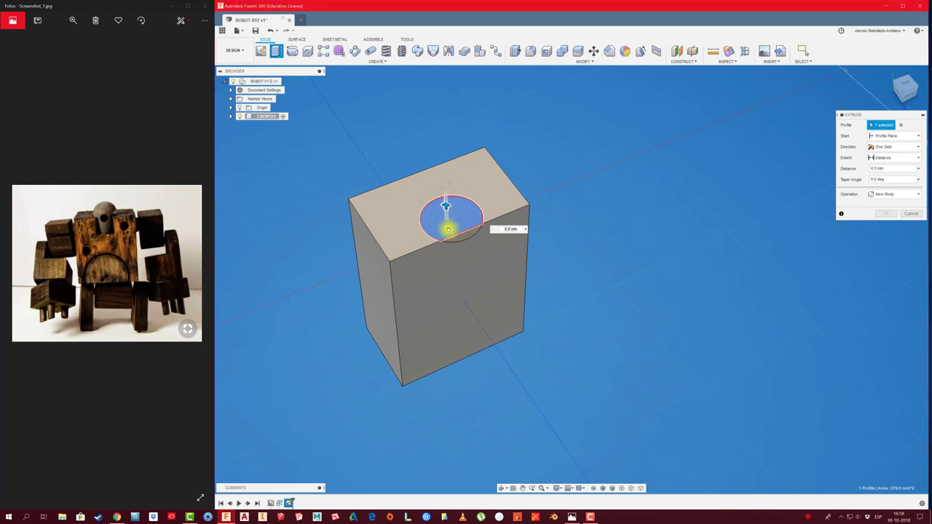
drag(446, 211, 454, 257)
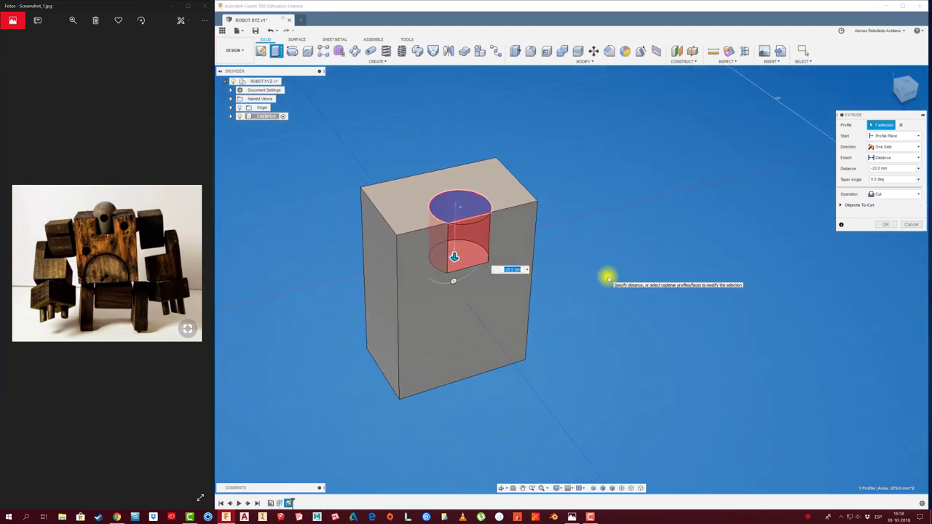
click(885, 224)
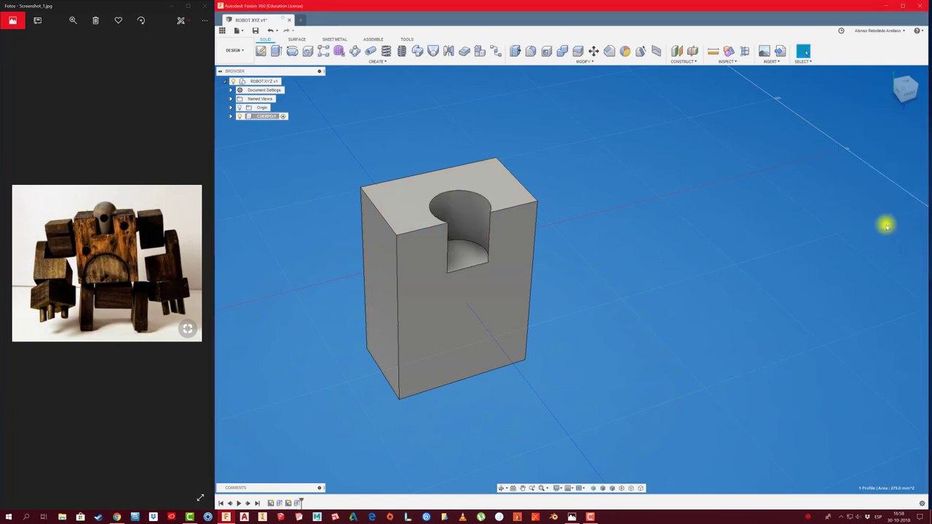
shift+middle_drag(667, 260, 667, 260)
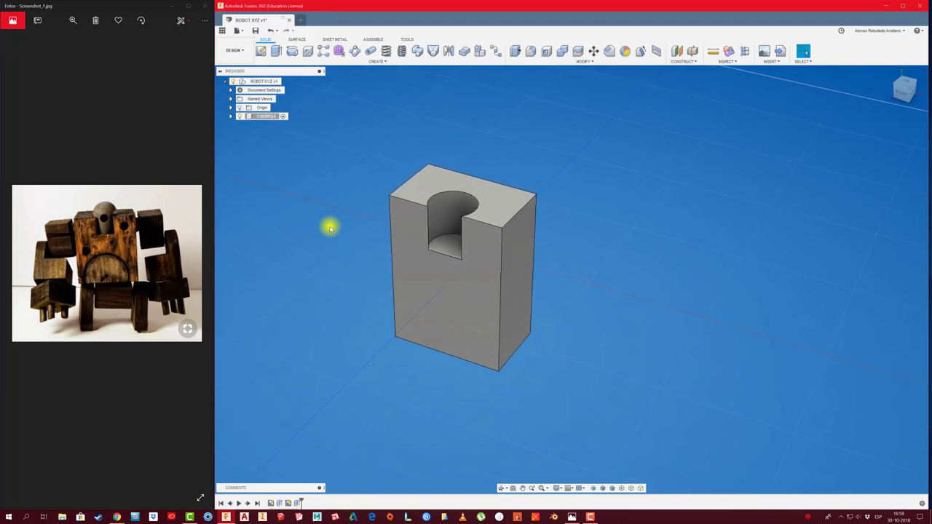
right_click(268, 116)
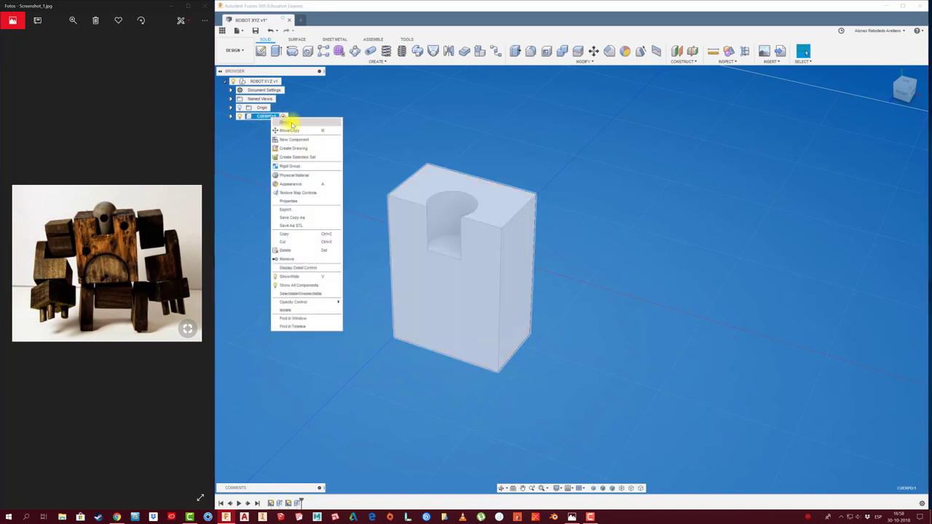
click(292, 123)
click(354, 129)
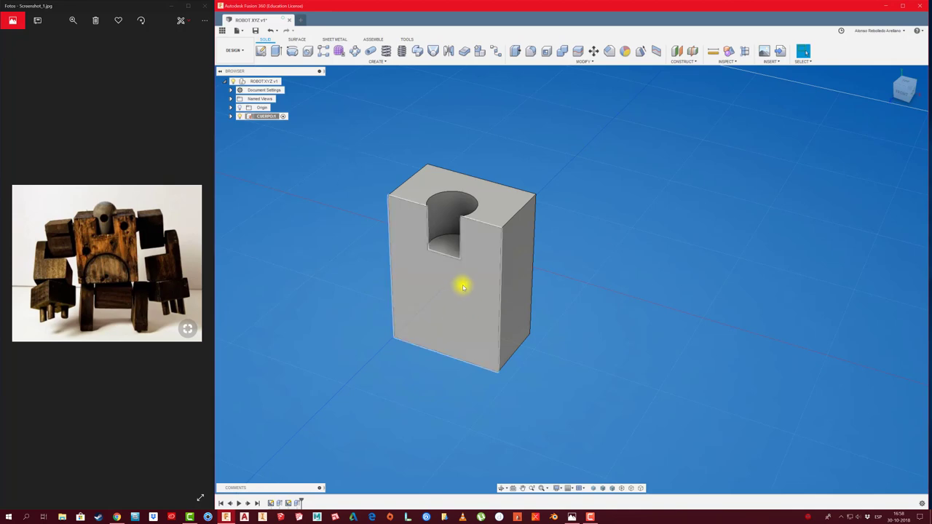
mouse_move(526, 298)
shift+middle_down()
mouse_move(539, 297)
mouse_move(495, 489)
shift+middle_up()
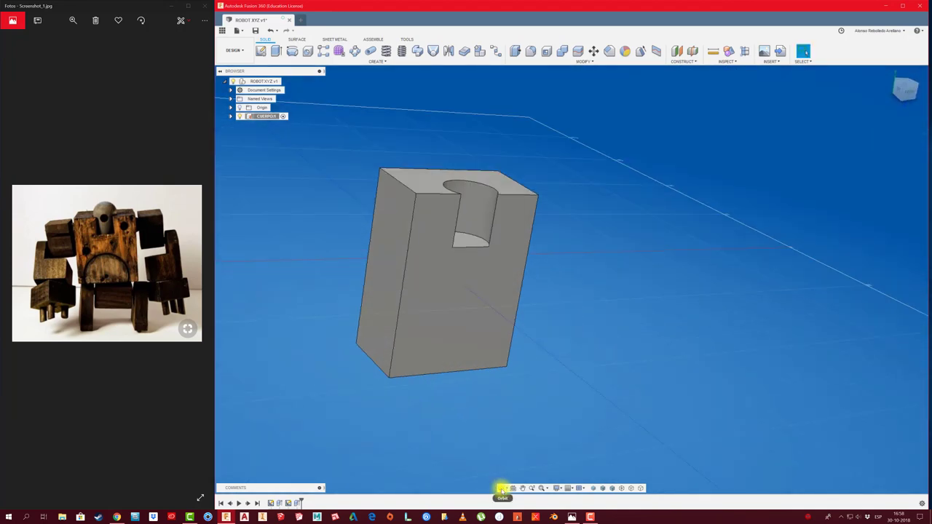
click(502, 489)
mouse_move(456, 243)
mouse_down()
mouse_move(469, 286)
mouse_move(483, 289)
mouse_move(310, 148)
mouse_move(281, 152)
mouse_up()
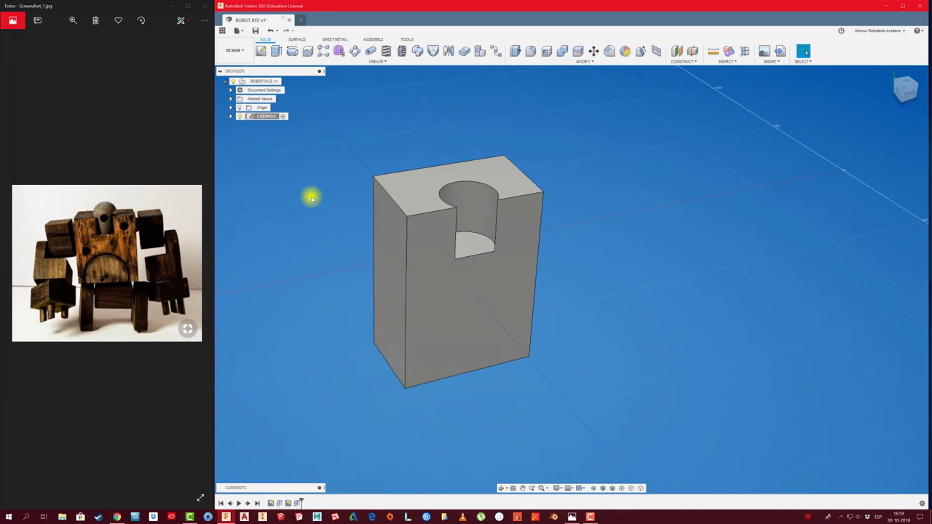
shift+middle_drag(311, 197, 349, 207)
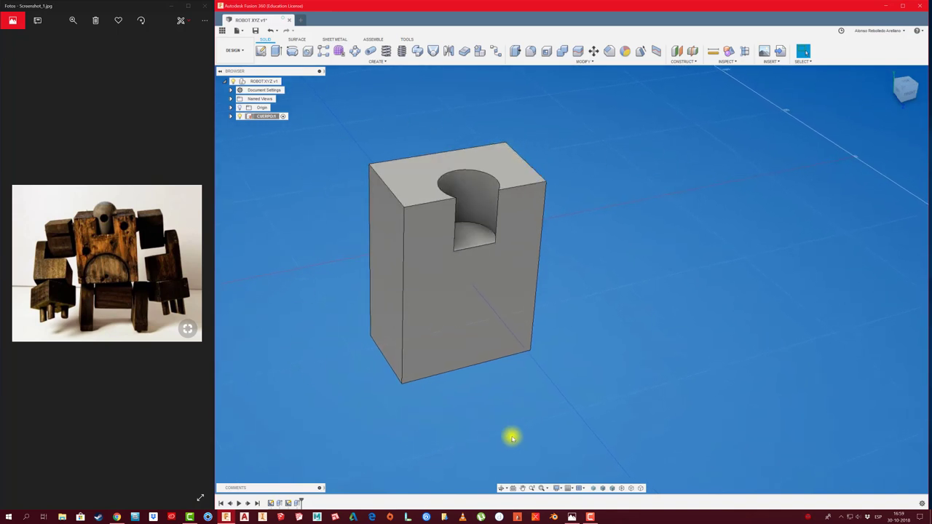
shift+middle_drag(503, 128, 406, 150)
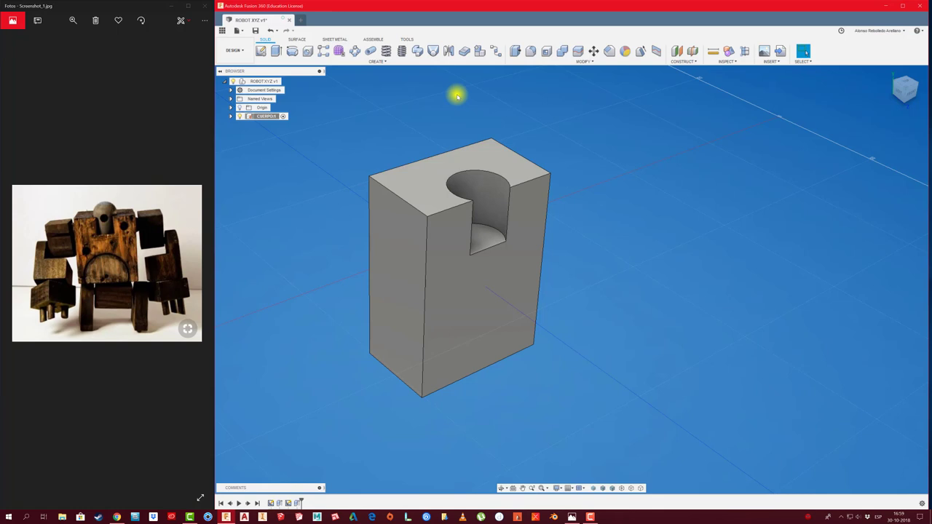
click(883, 31)
click(881, 50)
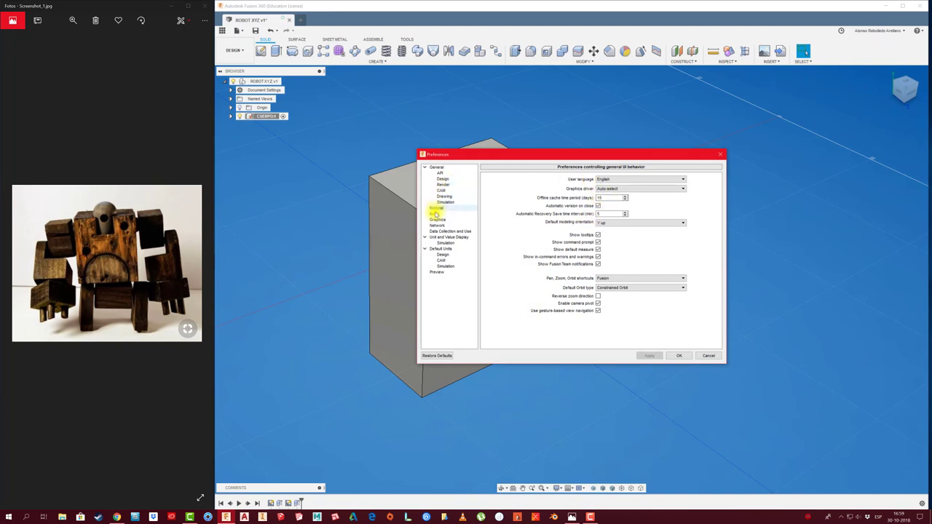
click(435, 208)
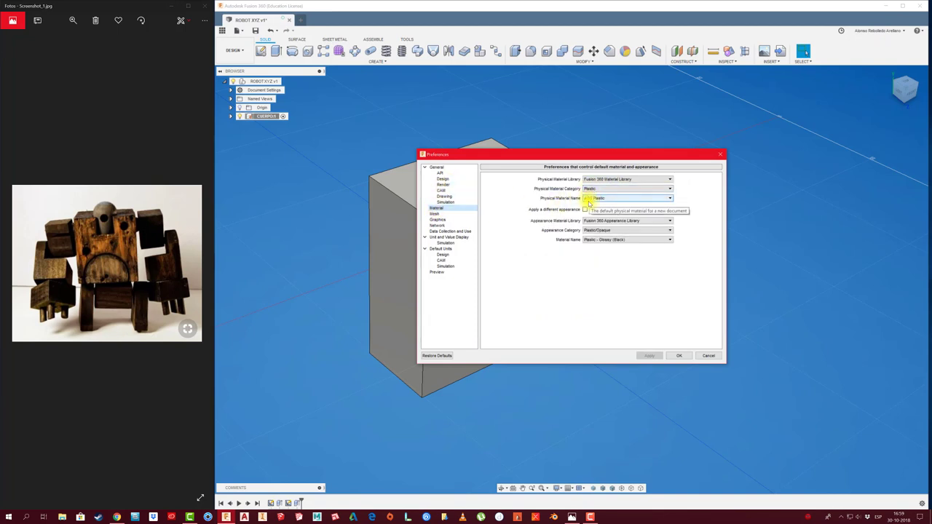
click(680, 356)
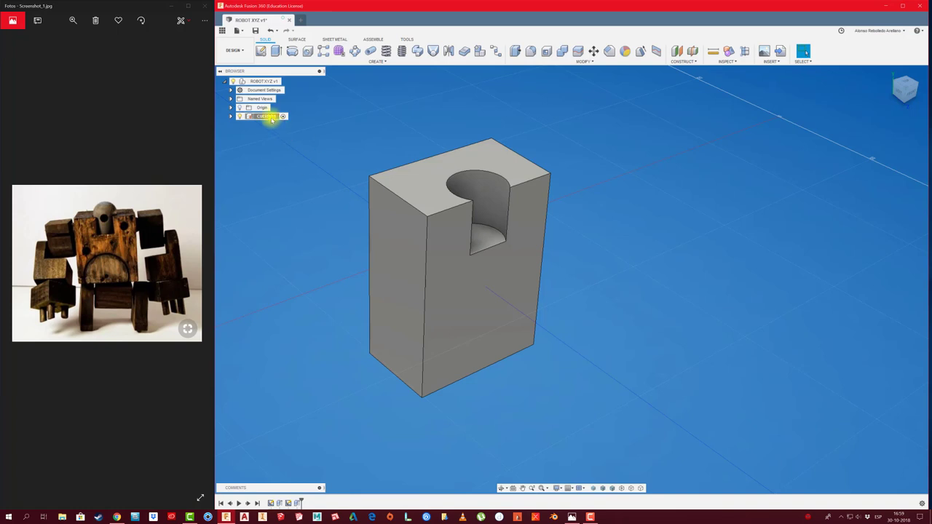
Apply the Pine, Radiata wood physical material to the CUERPO1 body
right_click(269, 118)
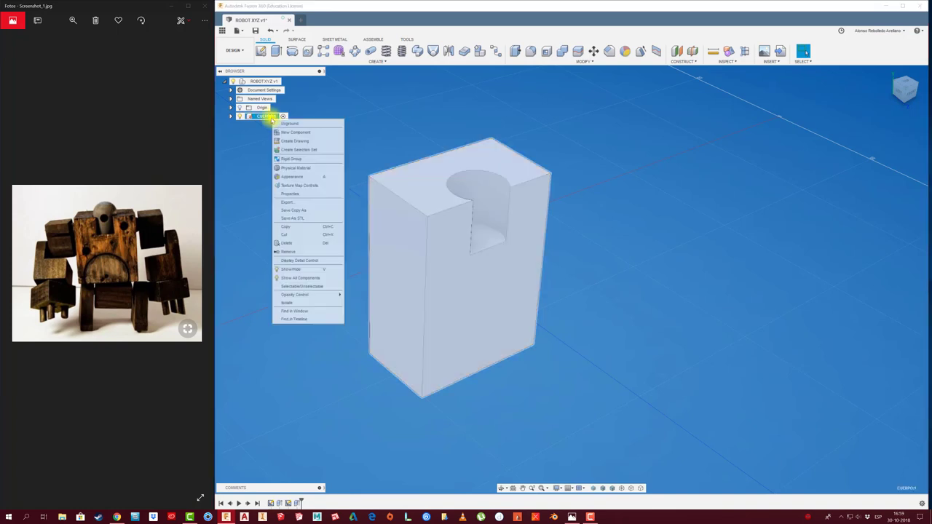
click(299, 169)
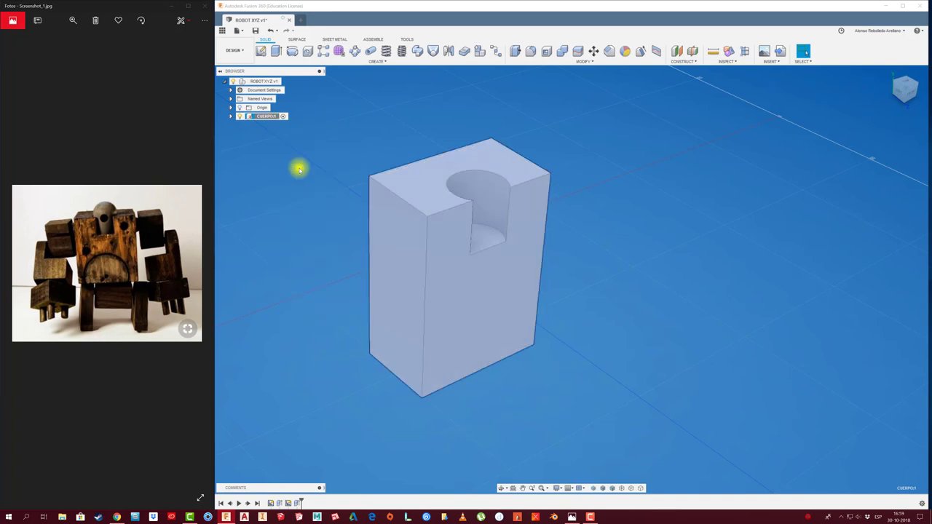
drag(877, 117, 699, 94)
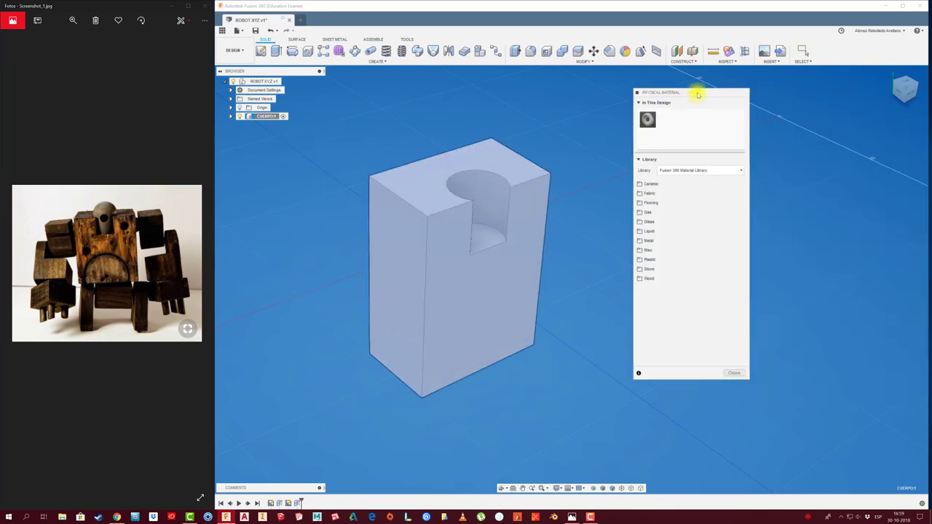
click(645, 283)
scroll(674, 319, down, 2)
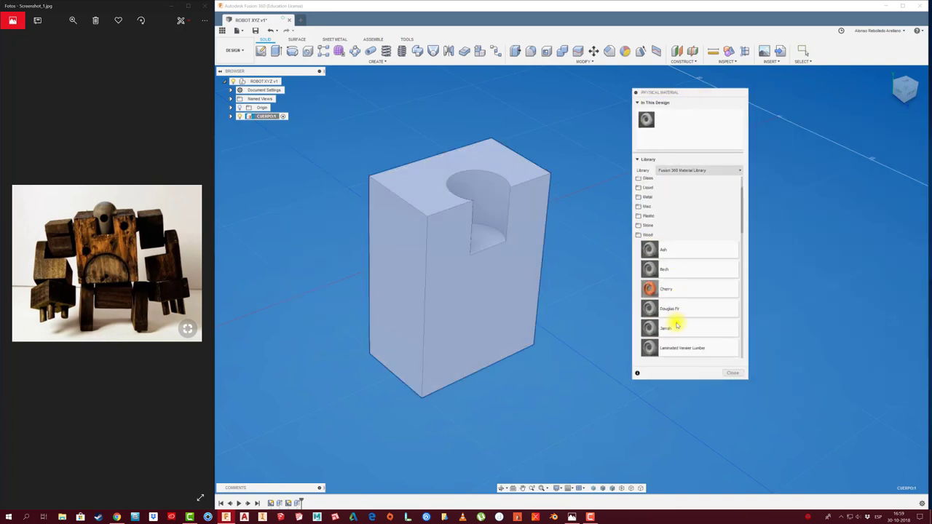
scroll(684, 328, down, 2)
scroll(683, 330, down, 3)
scroll(683, 330, down, 2)
scroll(682, 330, down, 1)
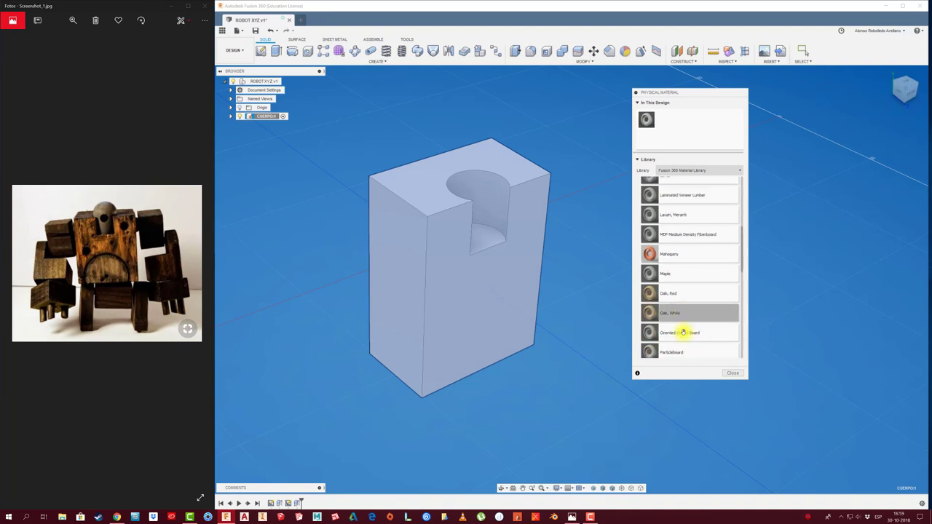
scroll(683, 330, down, 1)
scroll(683, 331, down, 2)
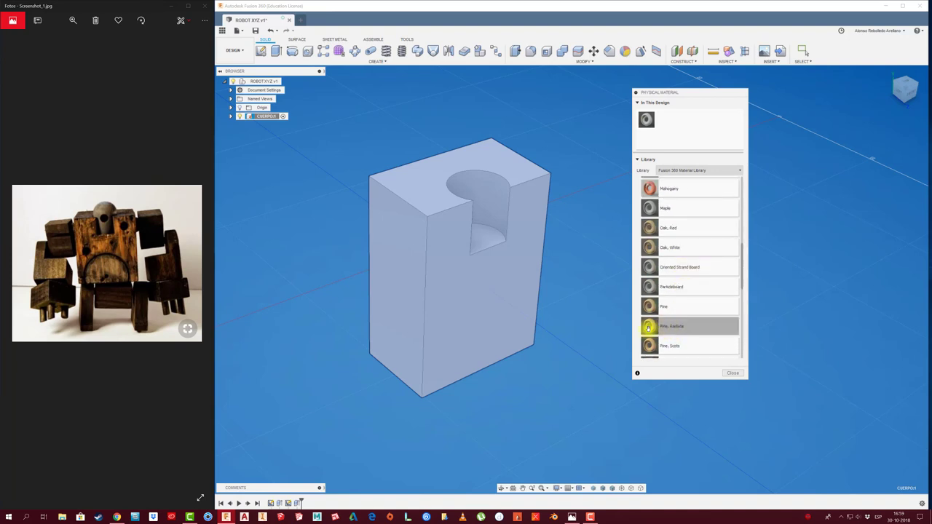
drag(650, 327, 590, 322)
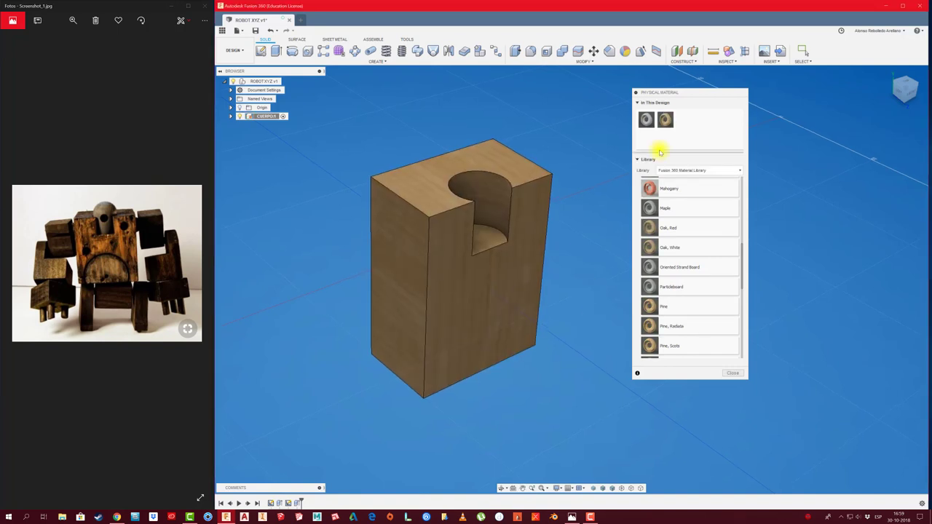
Close the Physical Material panel and reselect the CUERPO1 body
click(634, 93)
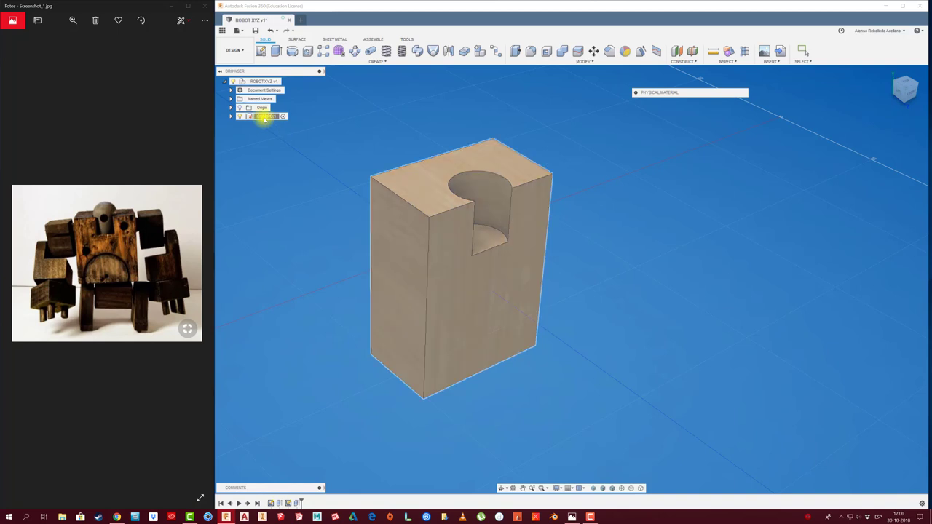
click(264, 116)
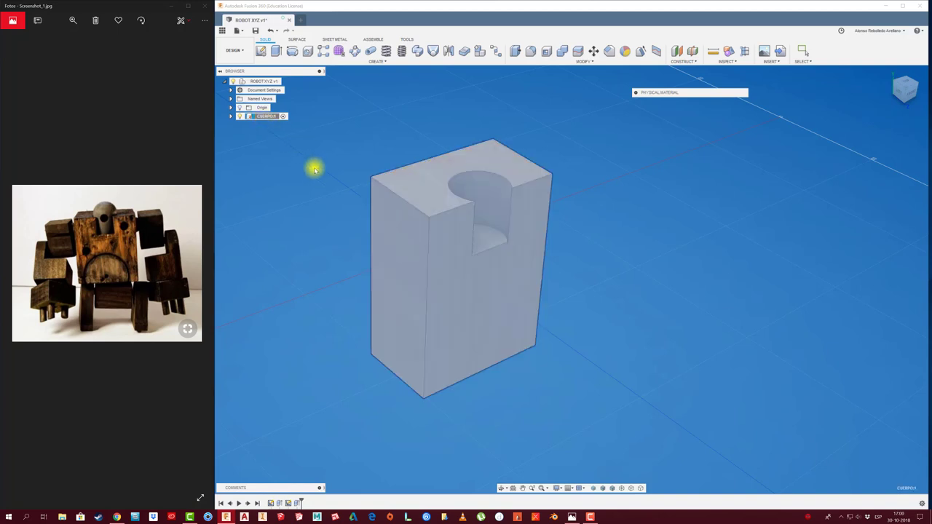
click(635, 92)
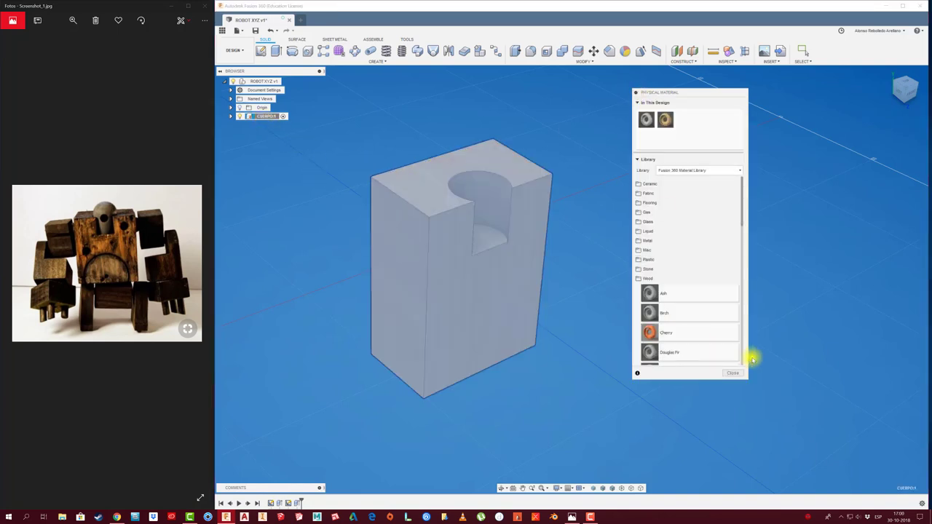
click(733, 373)
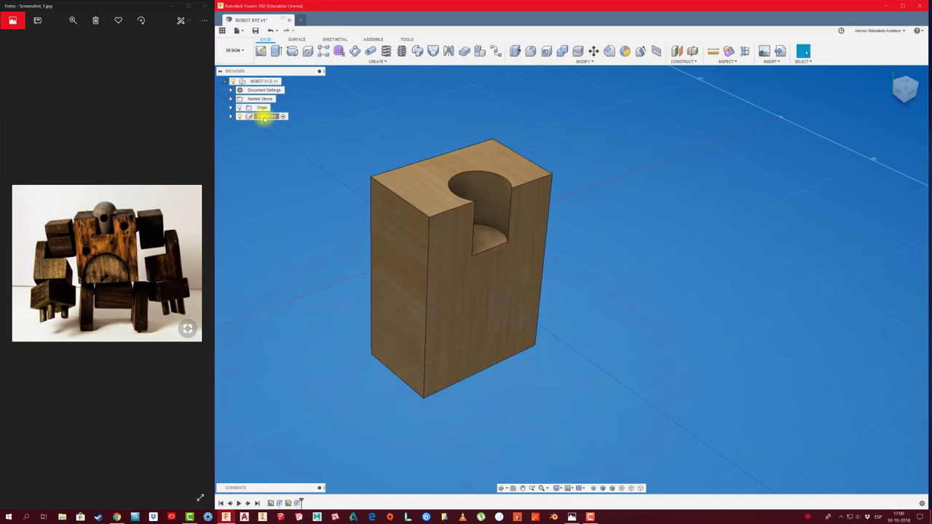
right_click(264, 116)
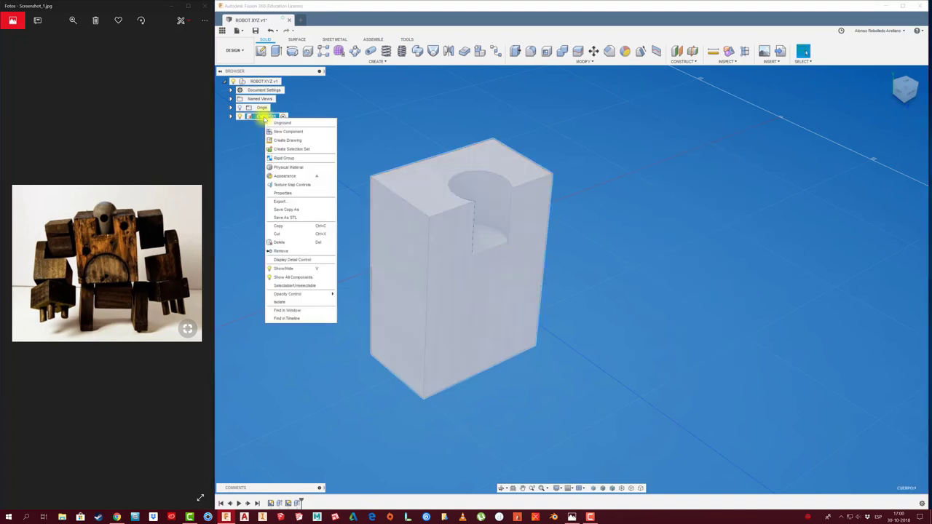
click(284, 194)
drag(886, 116, 724, 107)
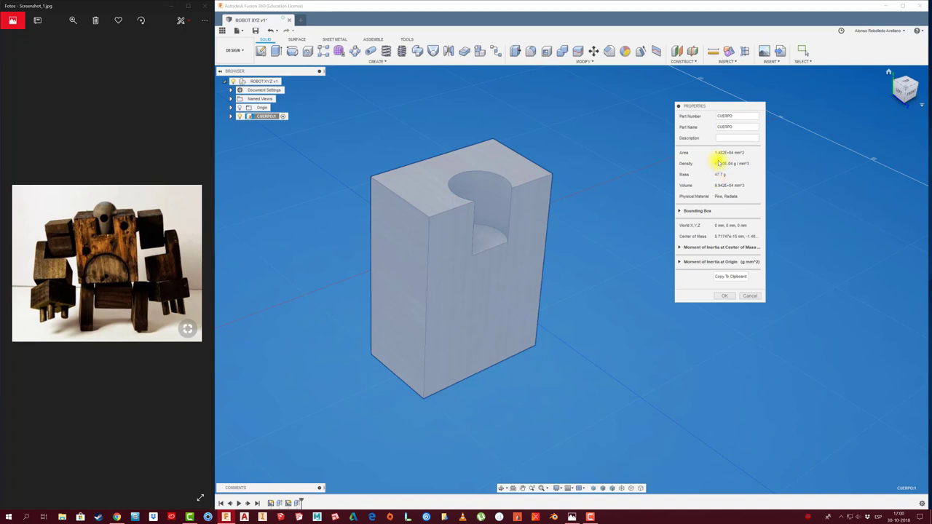
click(750, 296)
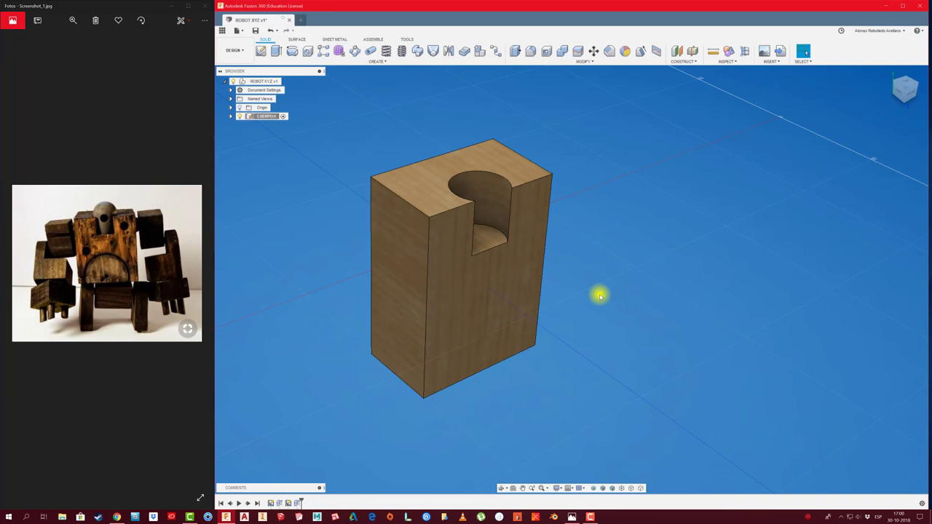
Pan and orbit from a low front view until the block's semicircular top notch is visible
middle_drag(600, 235, 615, 245)
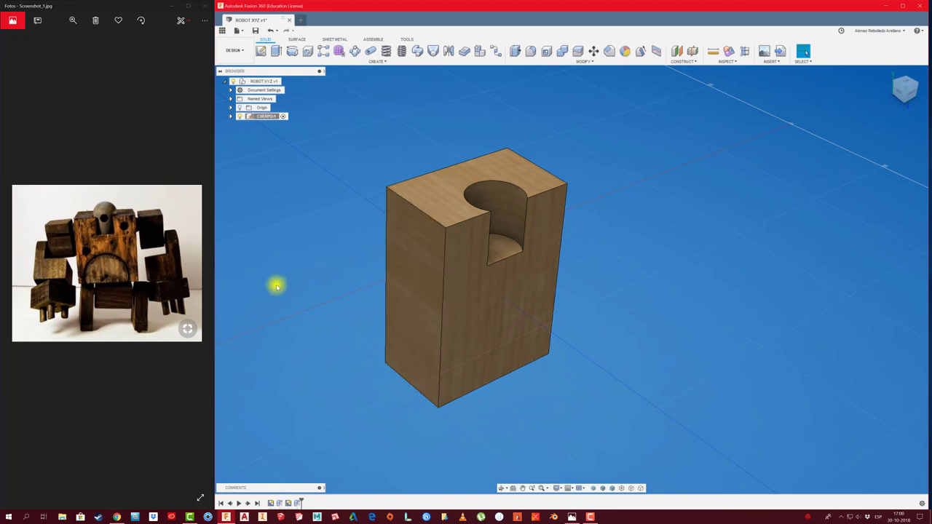
mouse_move(277, 286)
shift+middle_down()
mouse_move(313, 194)
mouse_move(124, 312)
mouse_move(99, 299)
mouse_move(313, 337)
mouse_move(188, 316)
shift+middle_up()
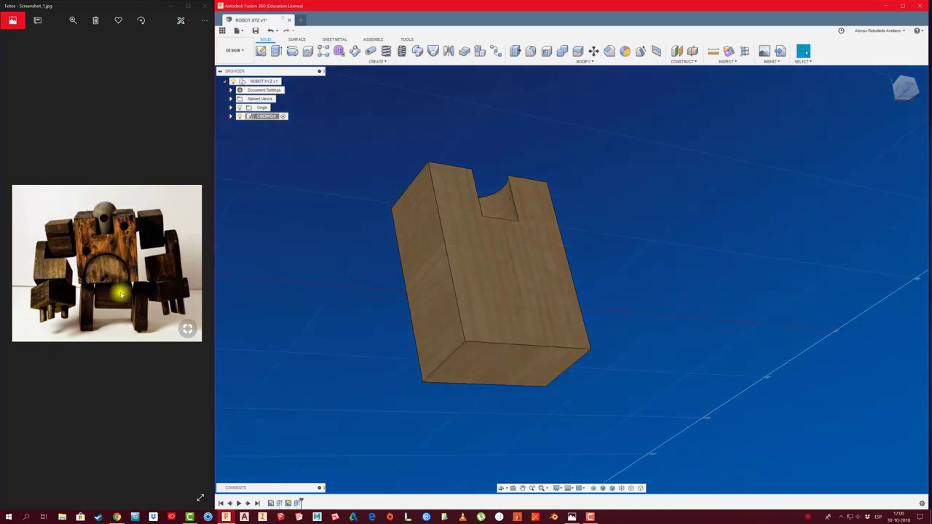
mouse_move(264, 117)
shift+middle_down()
mouse_move(277, 195)
mouse_move(83, 301)
mouse_move(125, 301)
mouse_move(121, 287)
shift+middle_up()
mouse_move(301, 177)
shift+middle_down()
mouse_move(316, 185)
mouse_move(117, 298)
shift+middle_up()
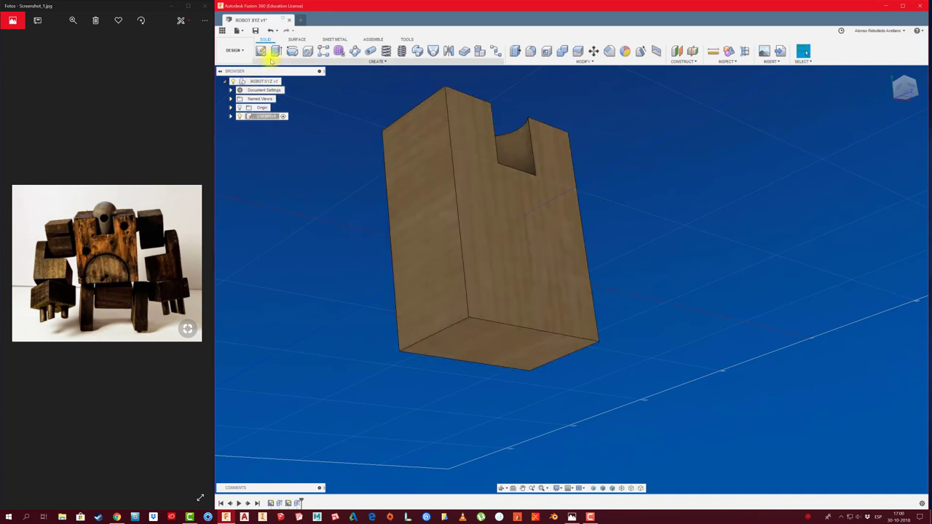
Add a component named SOPORTE PIERNA and open a sketch on the body's bottom face
right_click(265, 81)
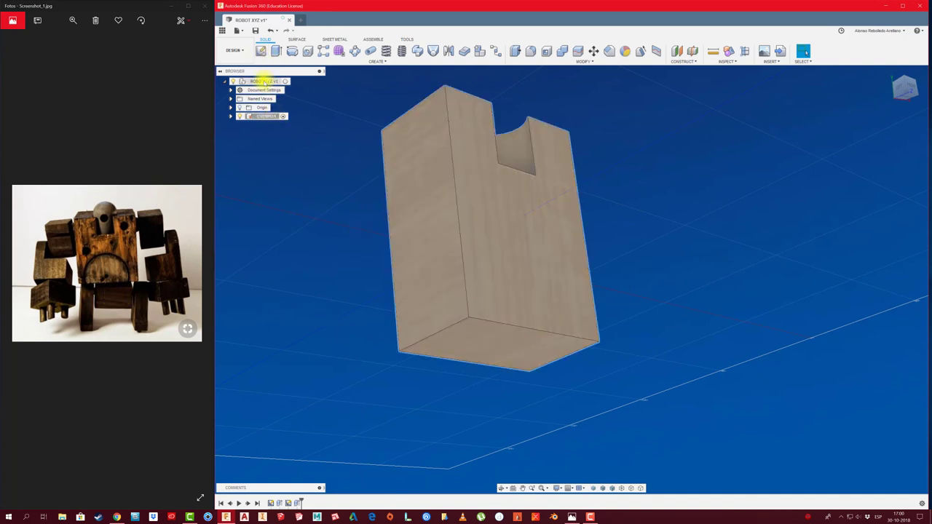
click(288, 96)
text(SOPORTE PIERNAS)
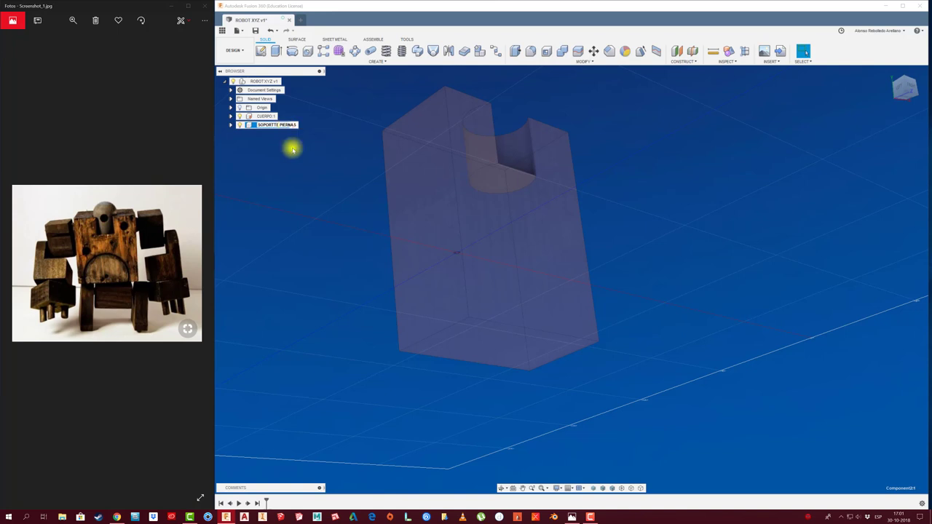
click(302, 205)
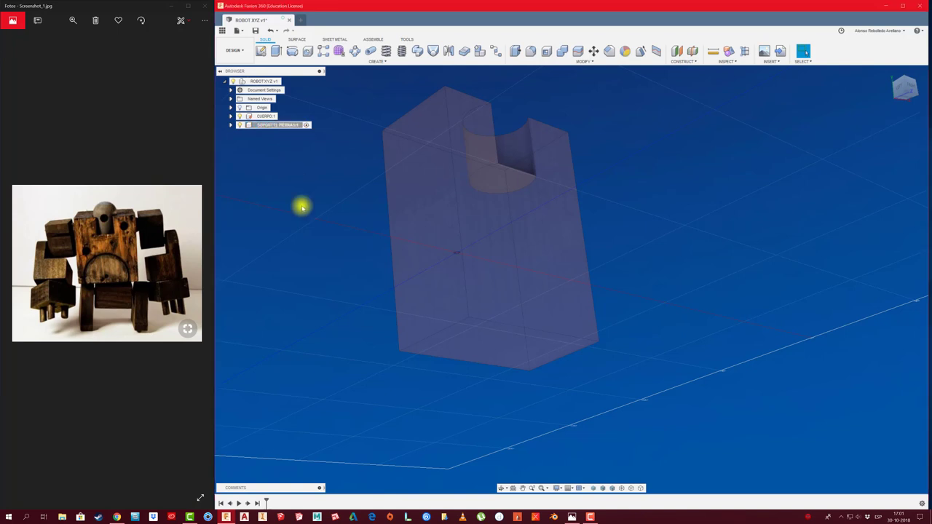
click(260, 53)
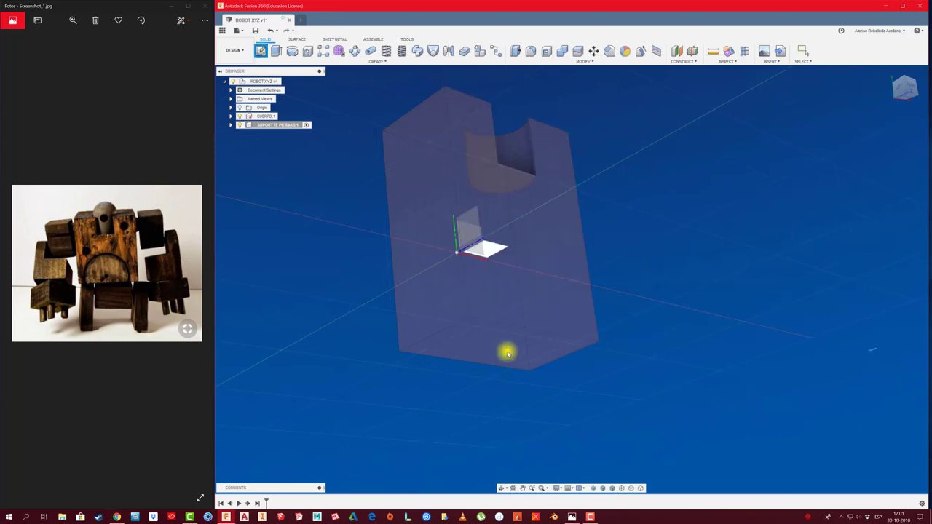
click(495, 341)
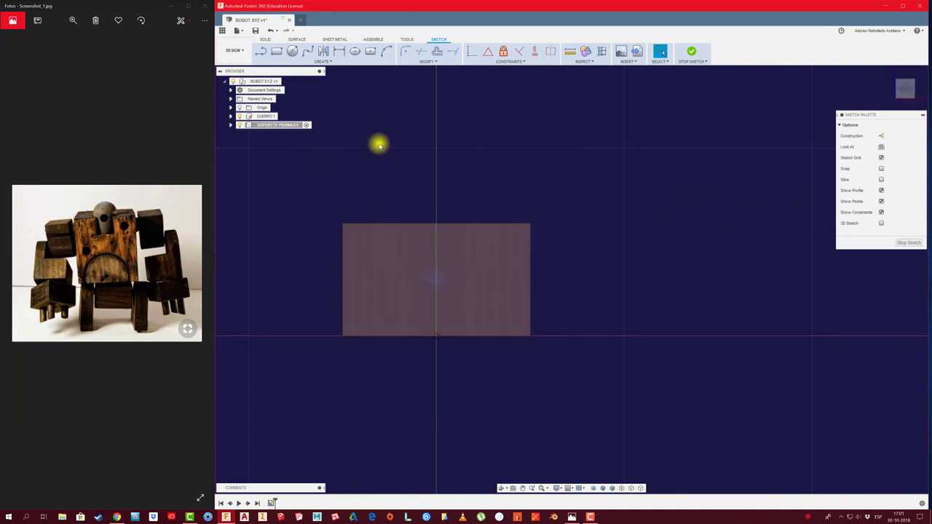
Draw a centre rectangle from the sketch origin and dimension it 40 mm wide, 24 mm tall
click(371, 52)
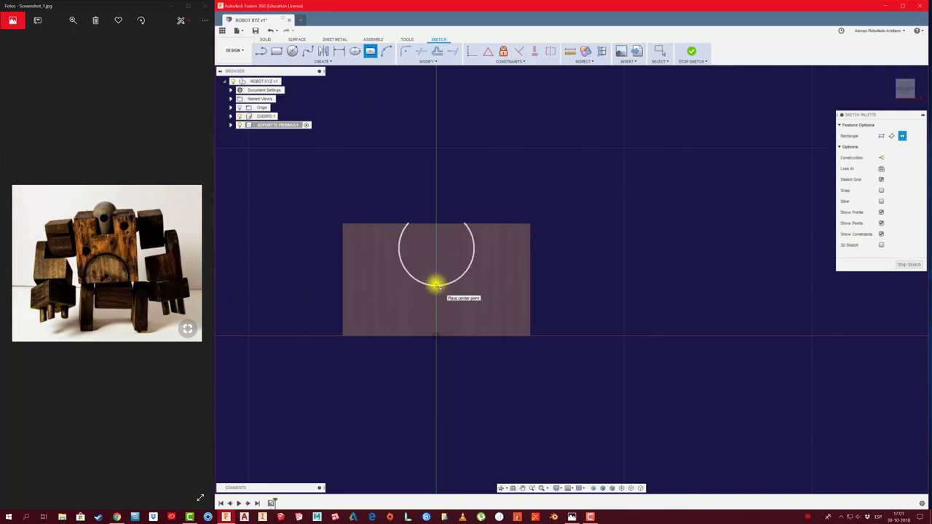
click(435, 285)
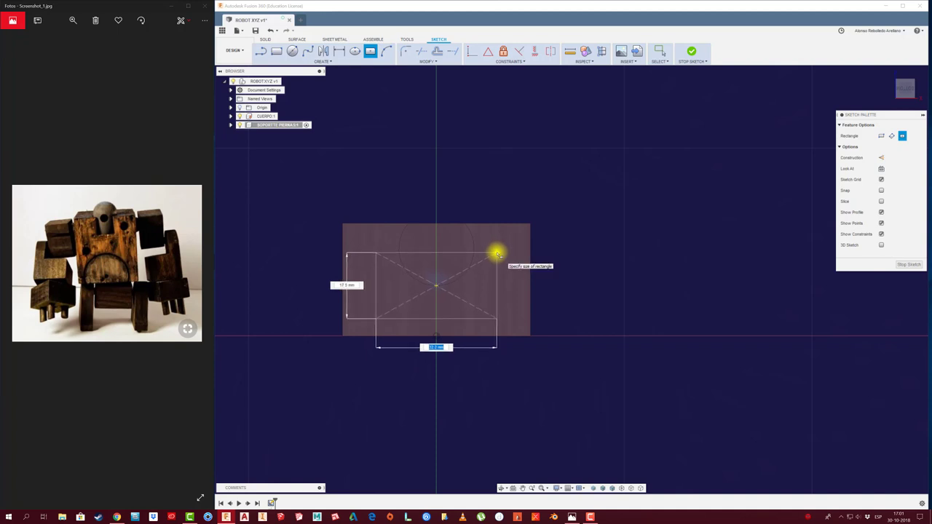
click(496, 254)
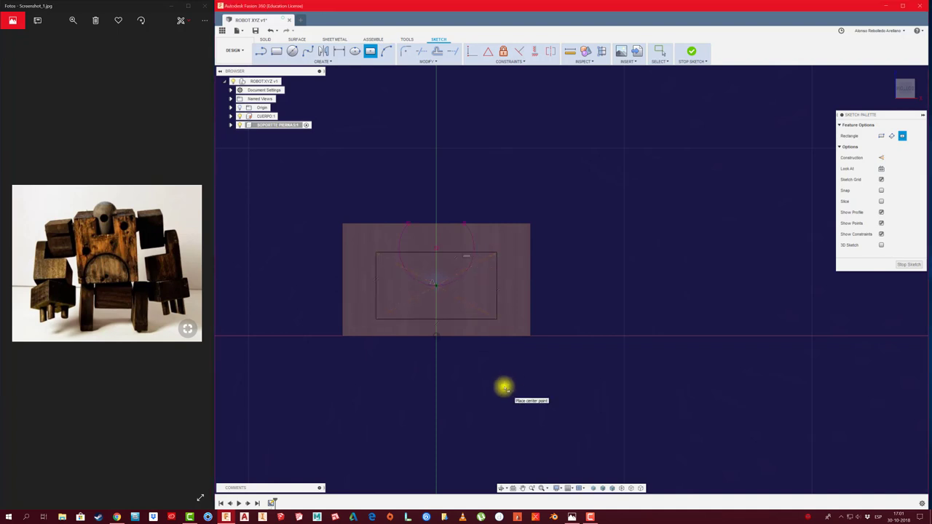
key(Escape)
drag(474, 319, 475, 389)
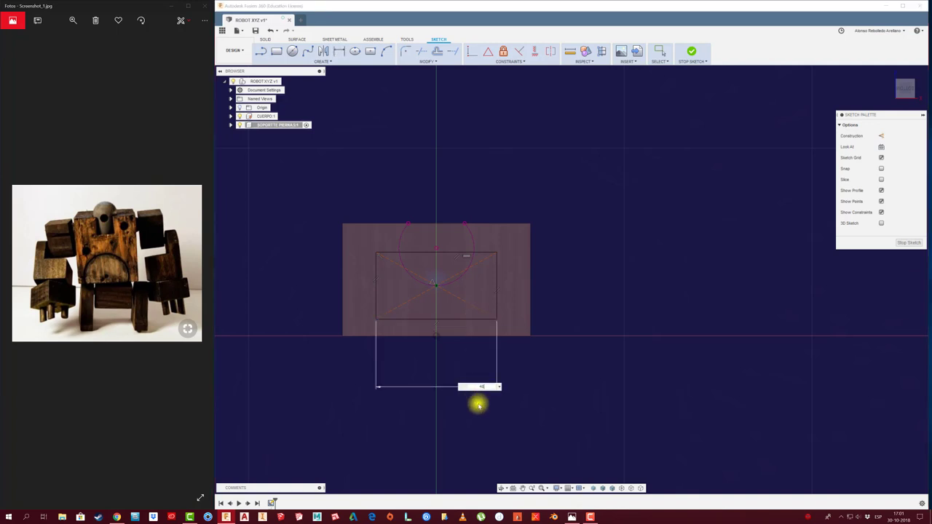
key(Return)
click(510, 304)
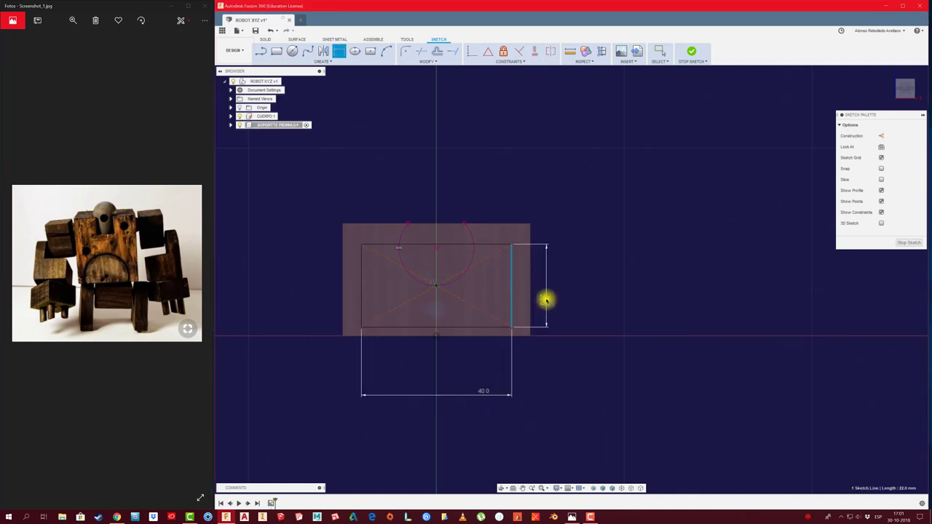
click(566, 300)
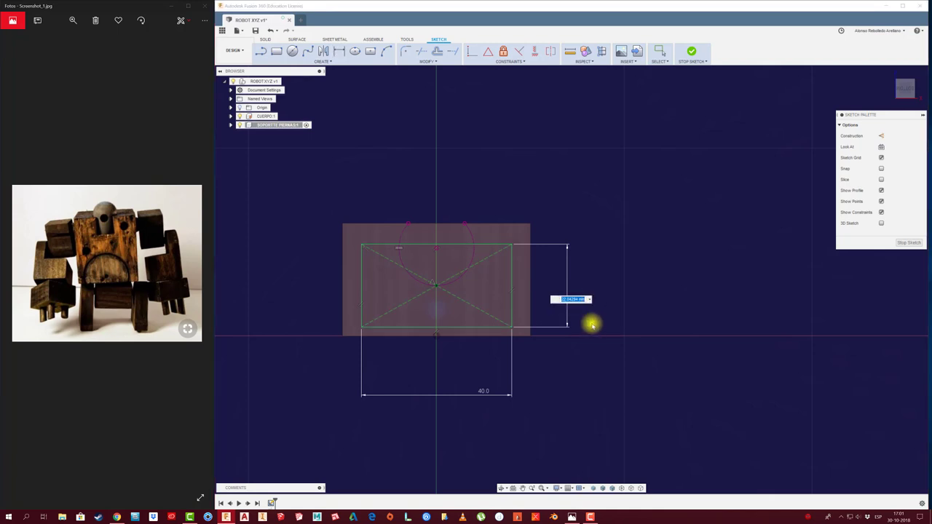
text(24)
key(Return)
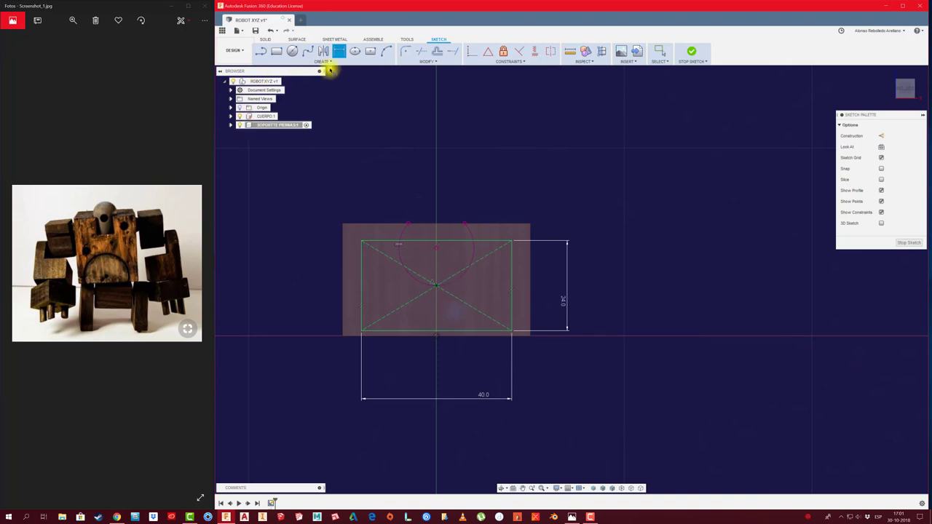
Draw a horizontal line across the rectangle and turn it into a construction line
click(260, 51)
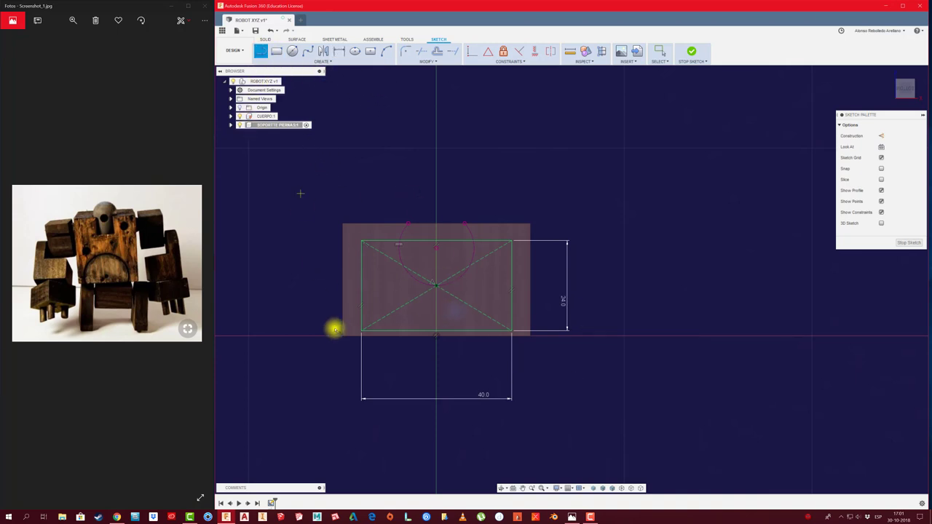
click(342, 278)
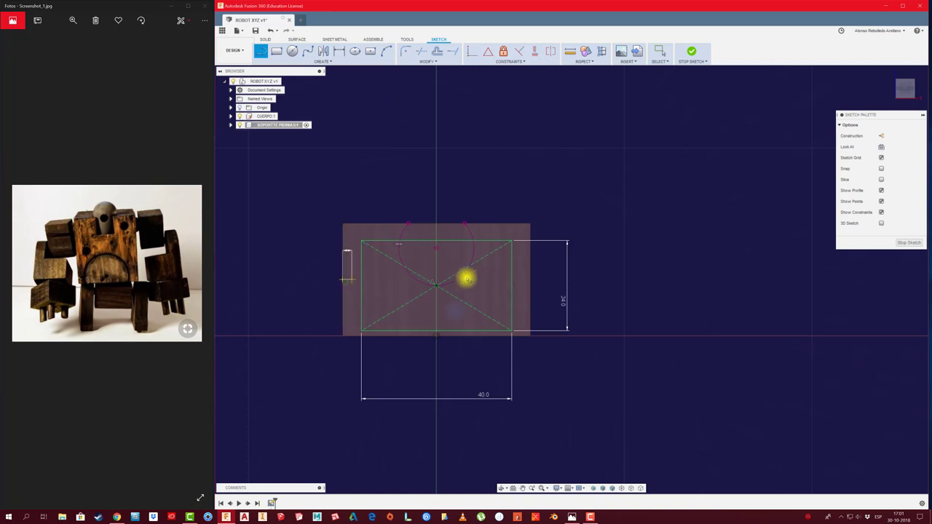
click(633, 279)
right_click(634, 278)
click(657, 271)
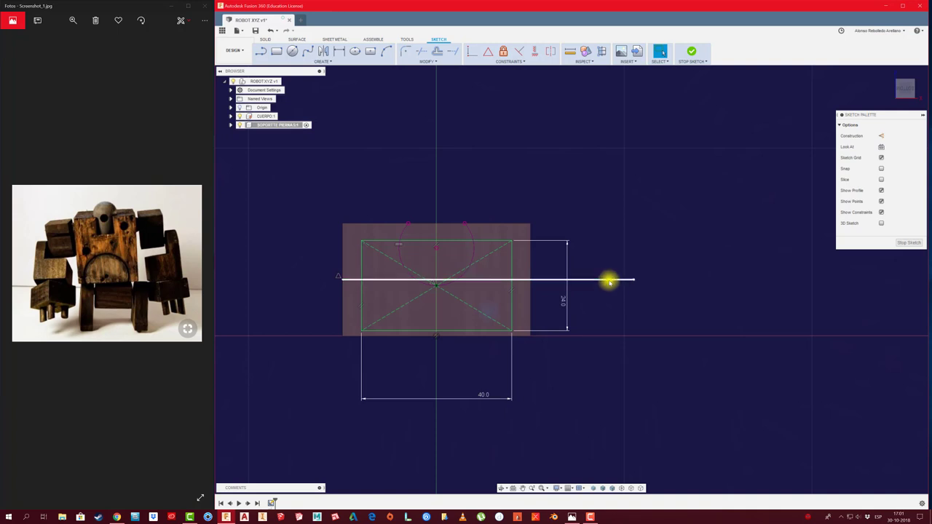
click(608, 280)
drag(892, 117, 743, 114)
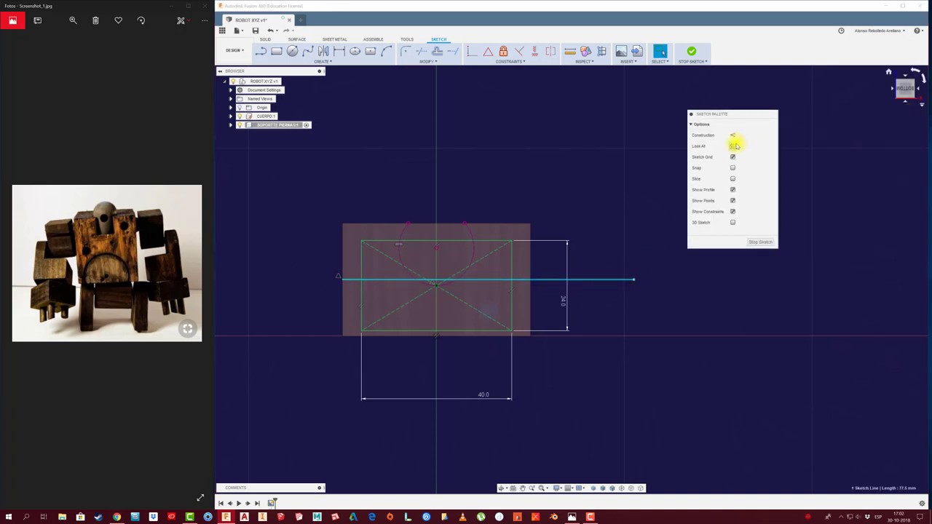
click(732, 135)
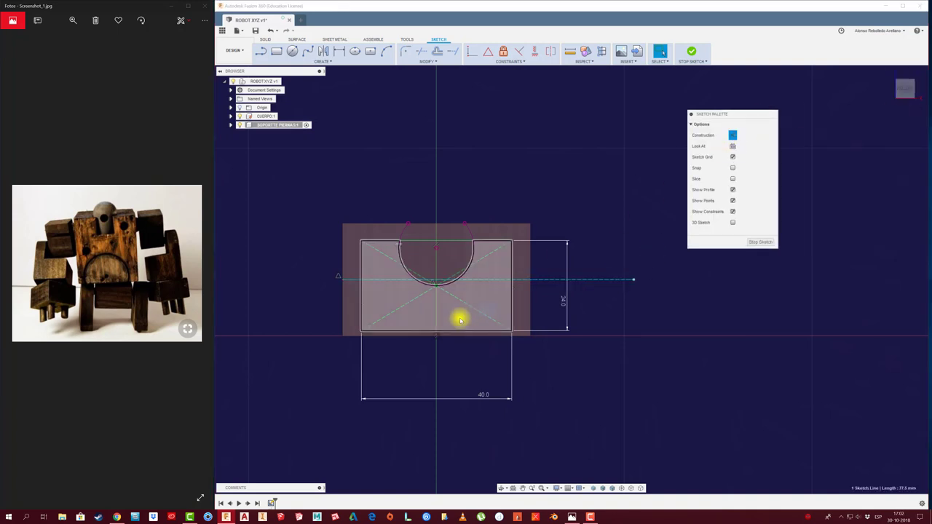
scroll(458, 316, up, 2)
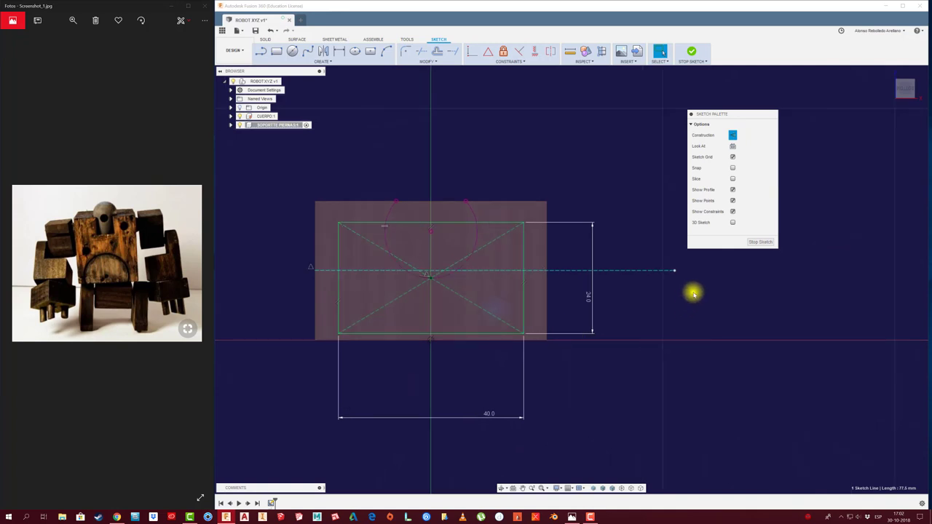
Make the rectangle's top and bottom edges symmetric about the construction line, then finish the sketch
click(515, 62)
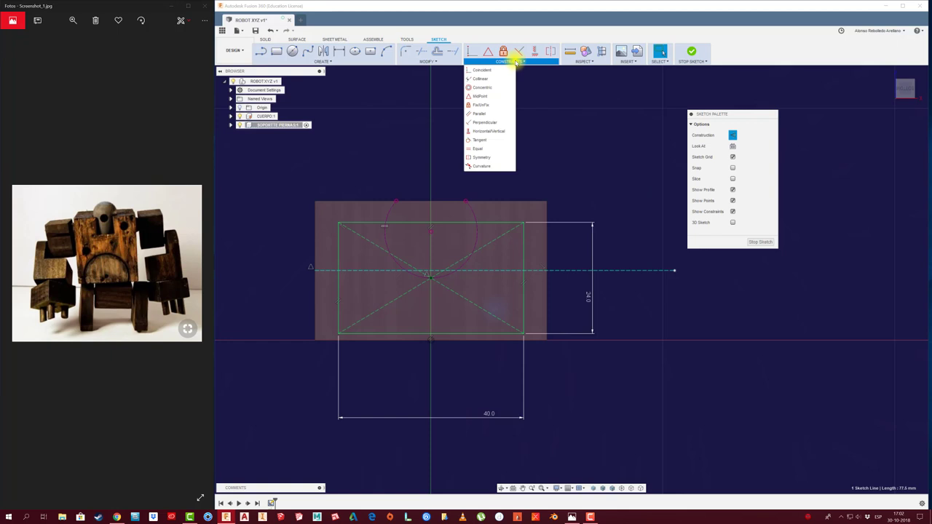
click(489, 158)
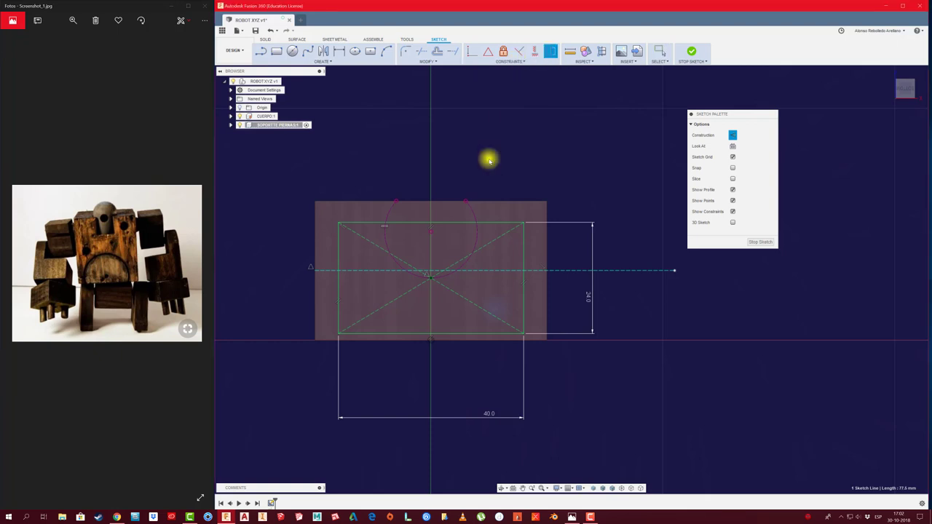
click(497, 335)
click(503, 223)
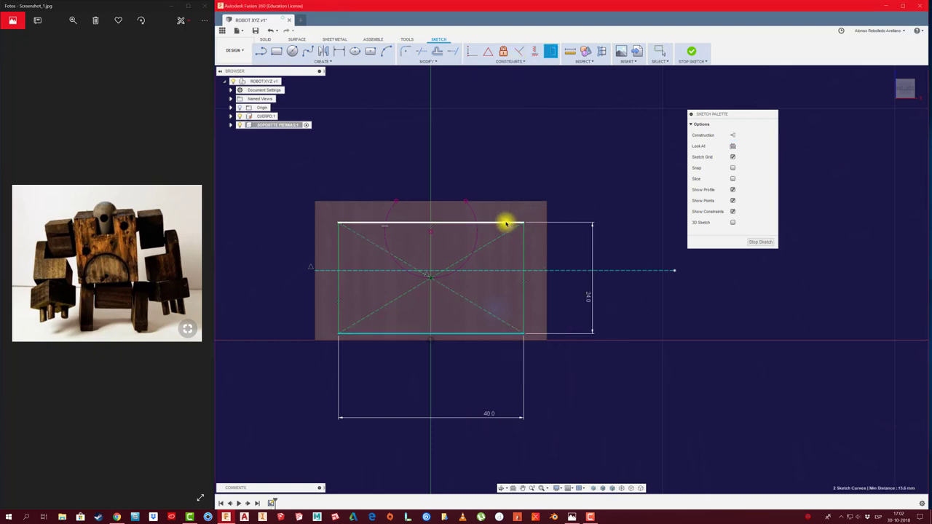
click(509, 271)
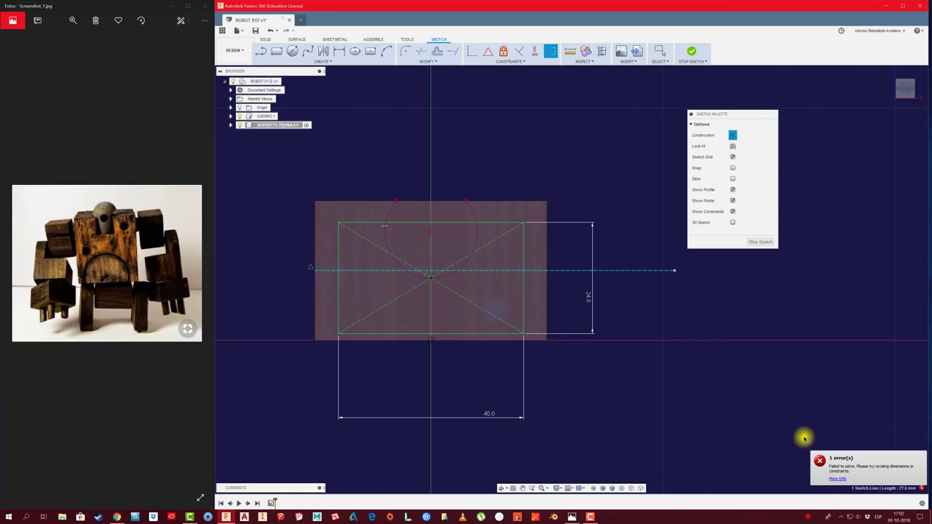
click(760, 241)
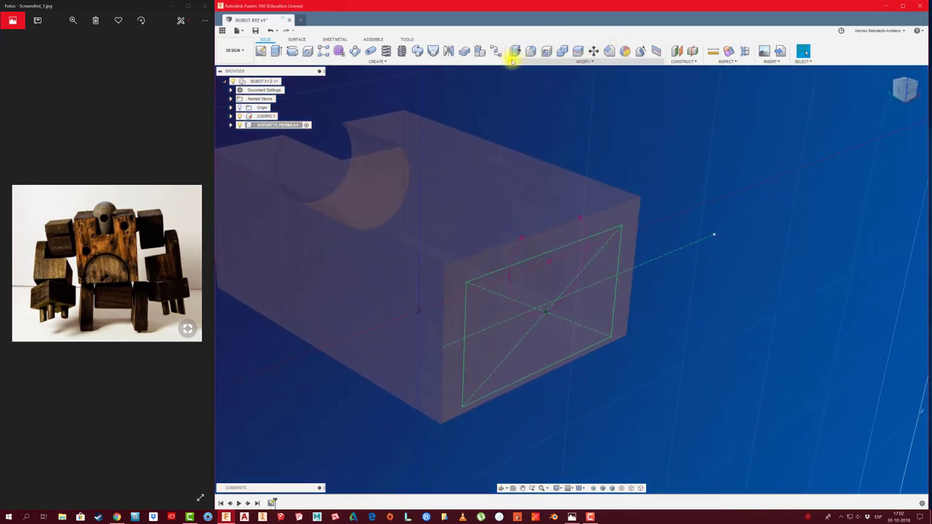
Reopen the sketch, retry the symmetry constraint on the top and bottom edges about the construction line, and finish
click(271, 503)
right_click(272, 503)
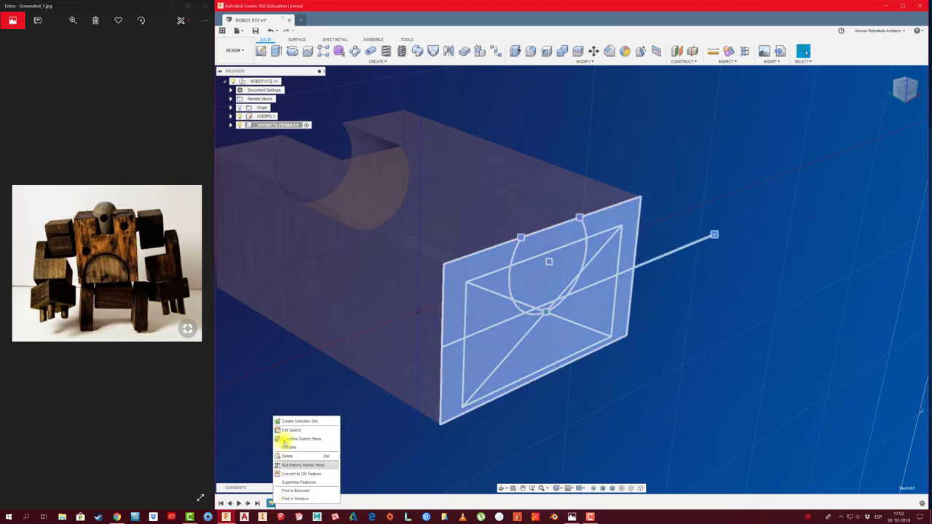
click(294, 433)
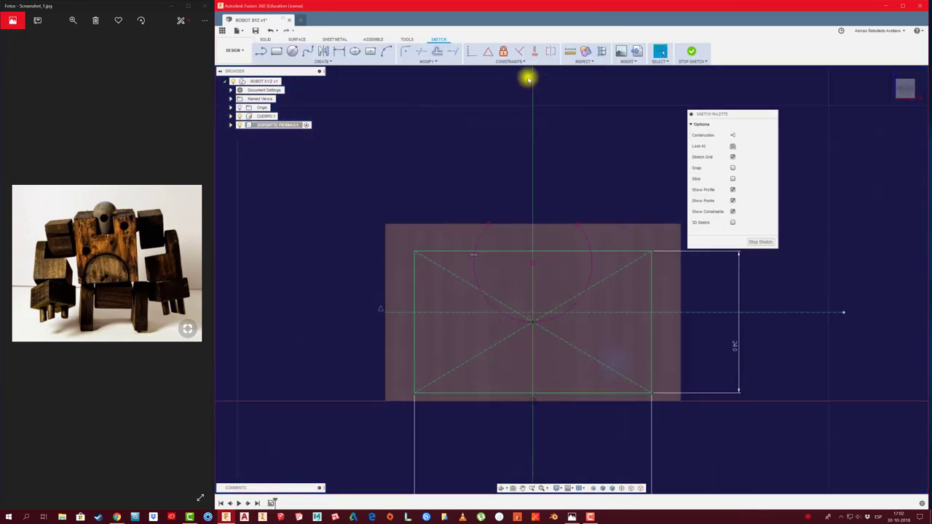
click(550, 51)
click(626, 252)
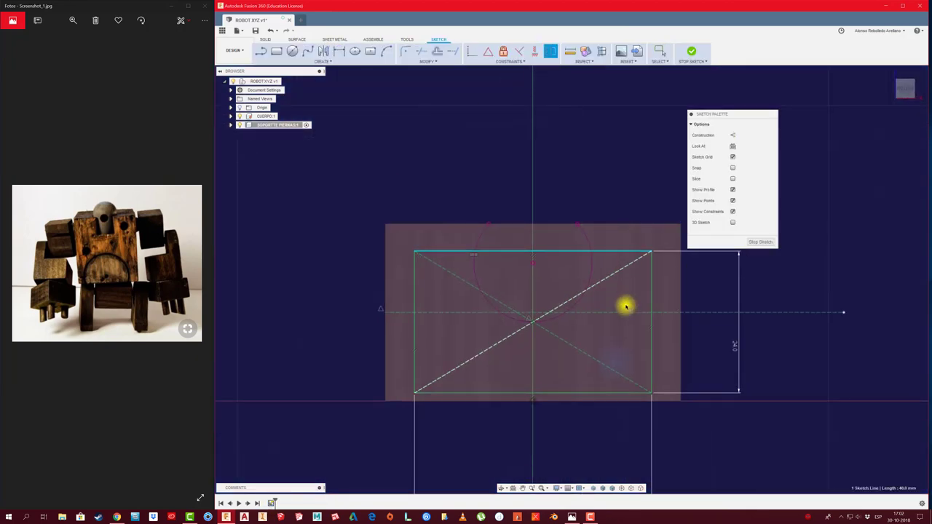
click(625, 314)
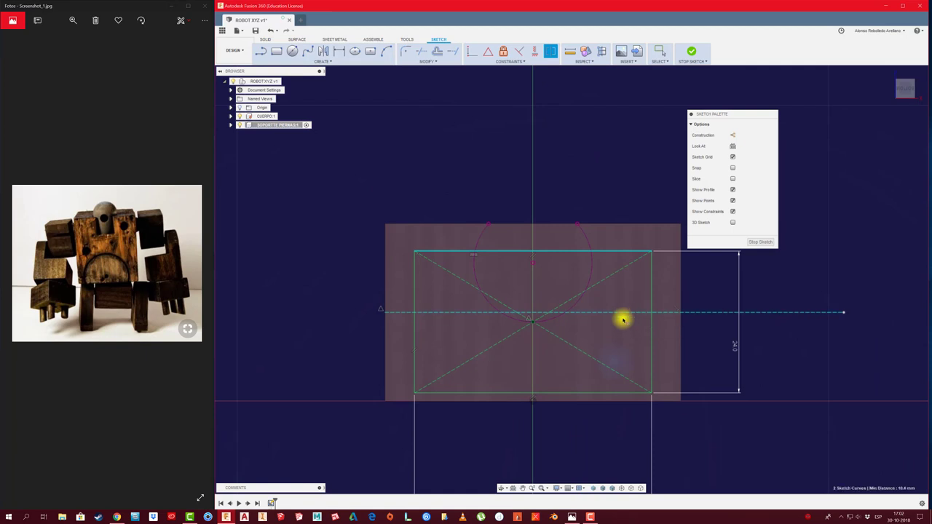
click(607, 394)
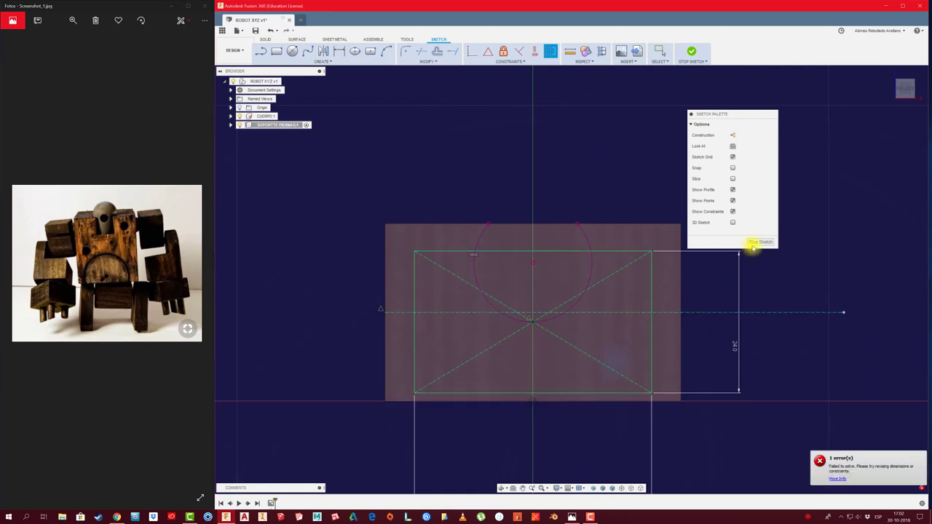
click(592, 393)
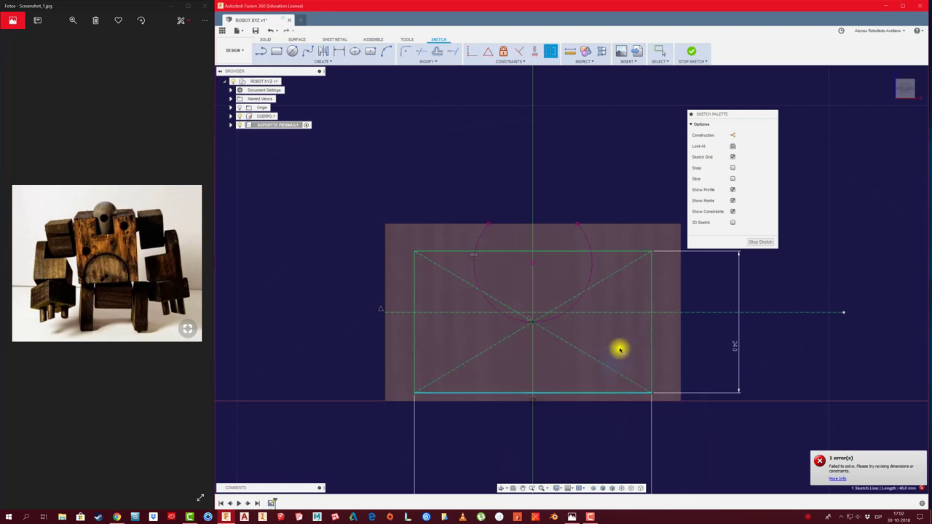
ctrl+click(621, 314)
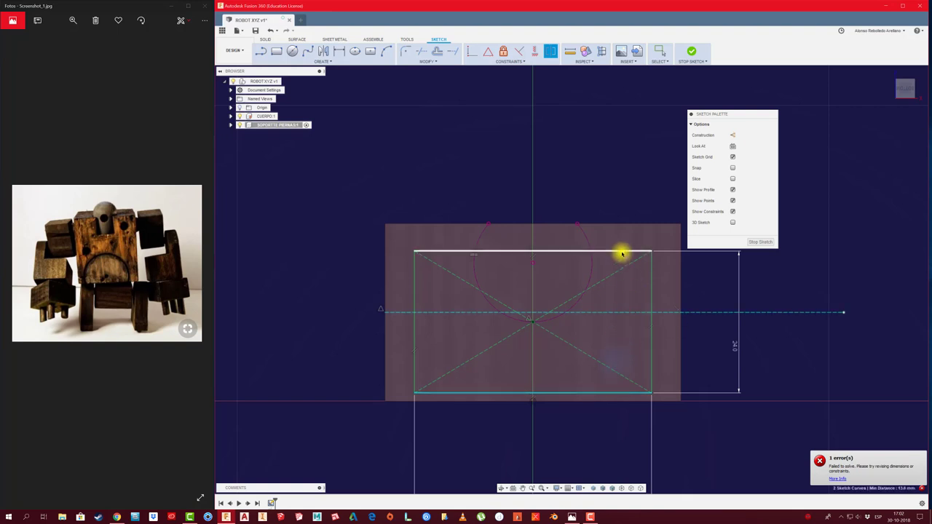
click(621, 253)
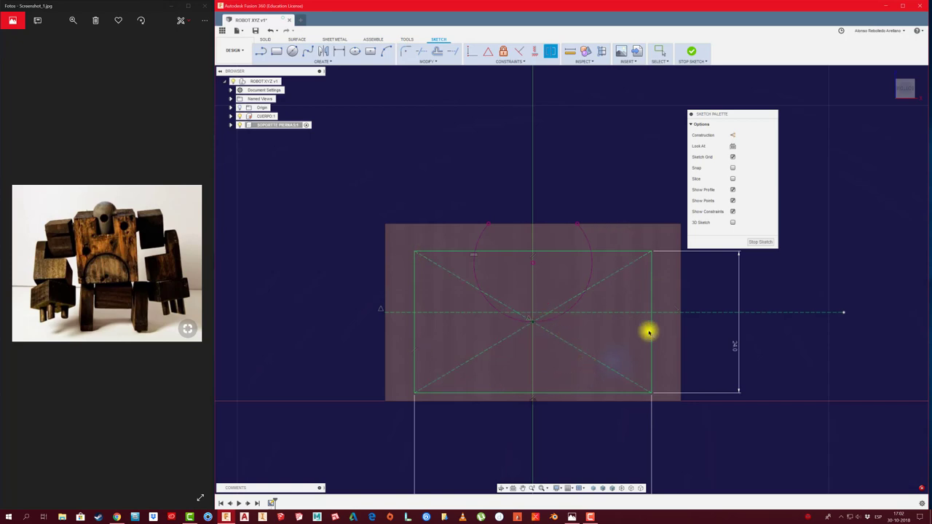
click(754, 242)
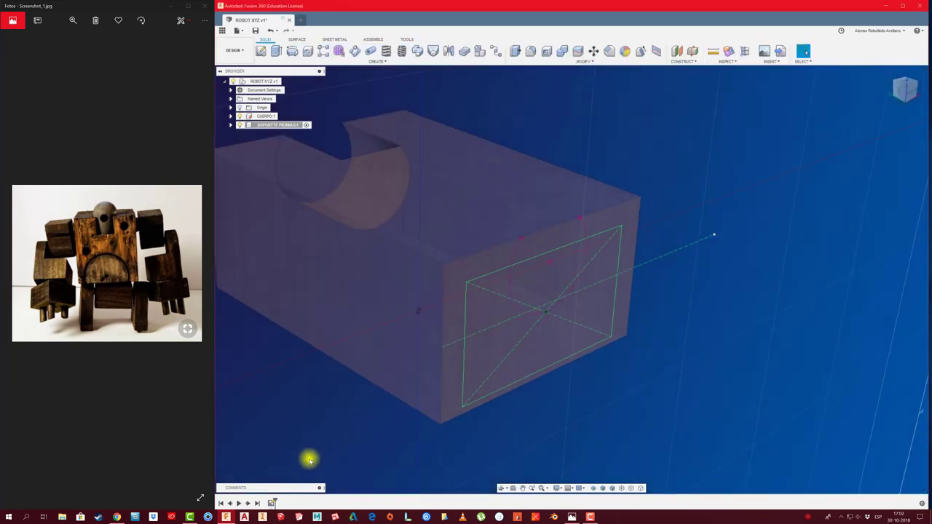
Reopen the sketch and delete its old rectangle and dimensions
right_click(271, 503)
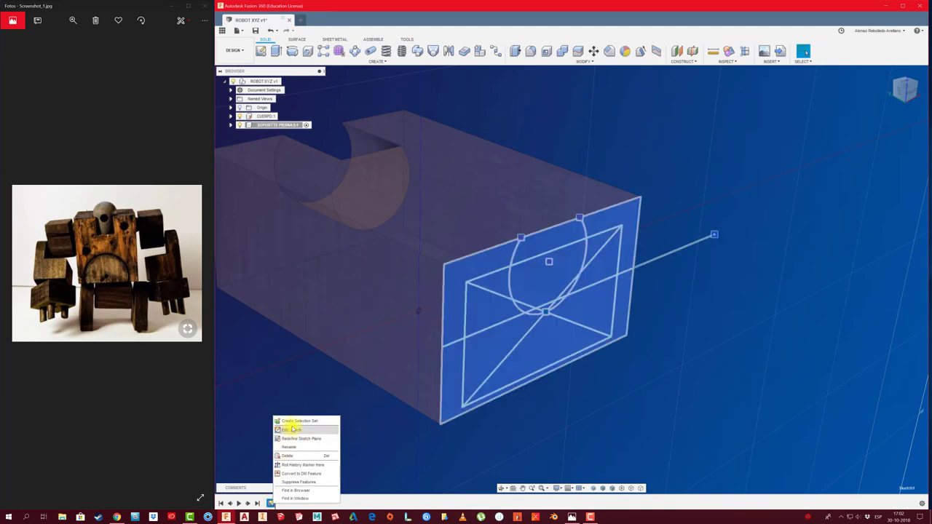
click(295, 434)
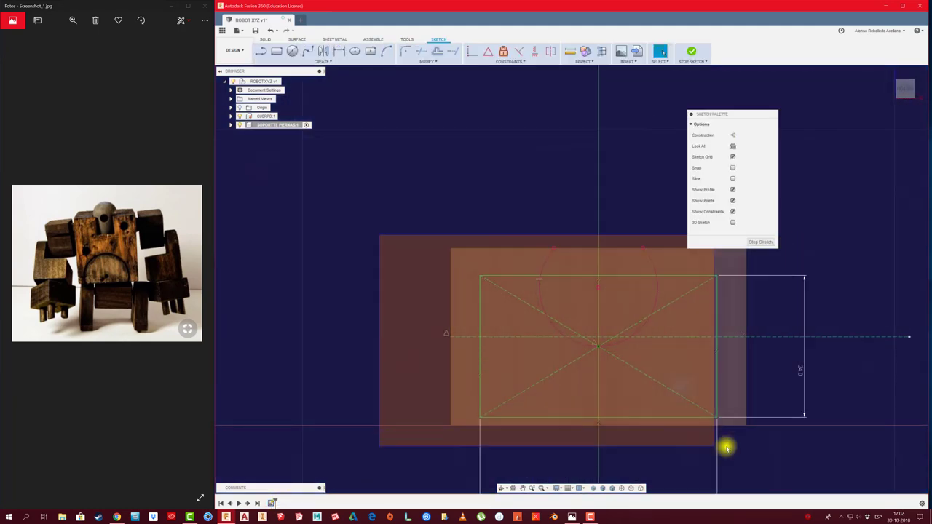
drag(773, 461, 770, 458)
key(Delete)
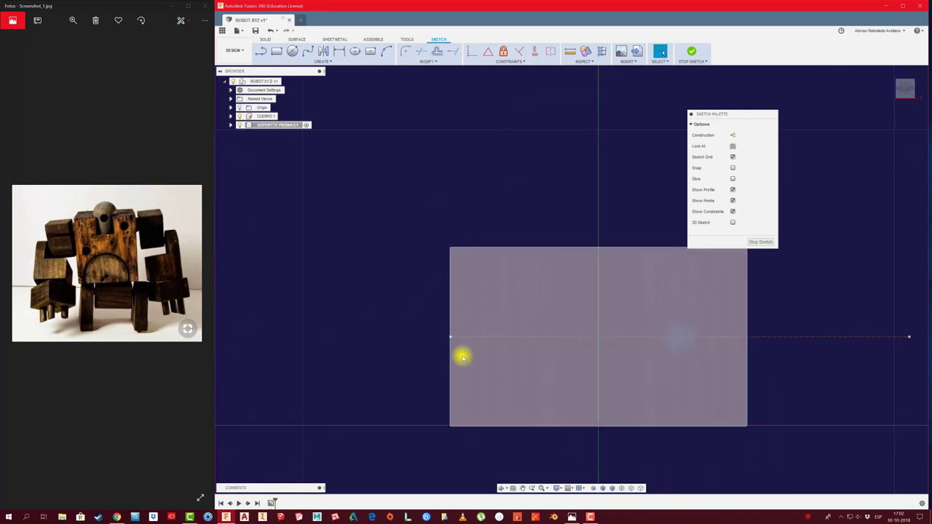
middle_drag(607, 235, 485, 196)
click(370, 52)
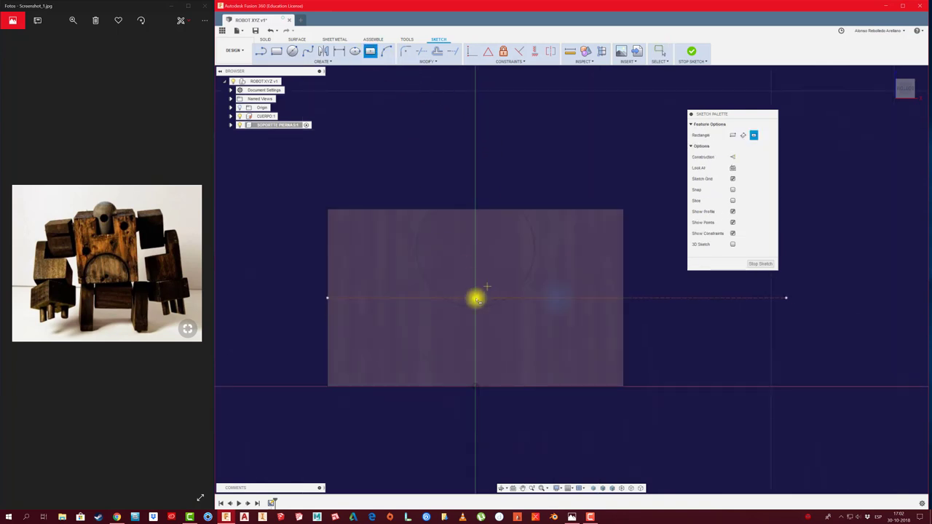
scroll(474, 298, up, 3)
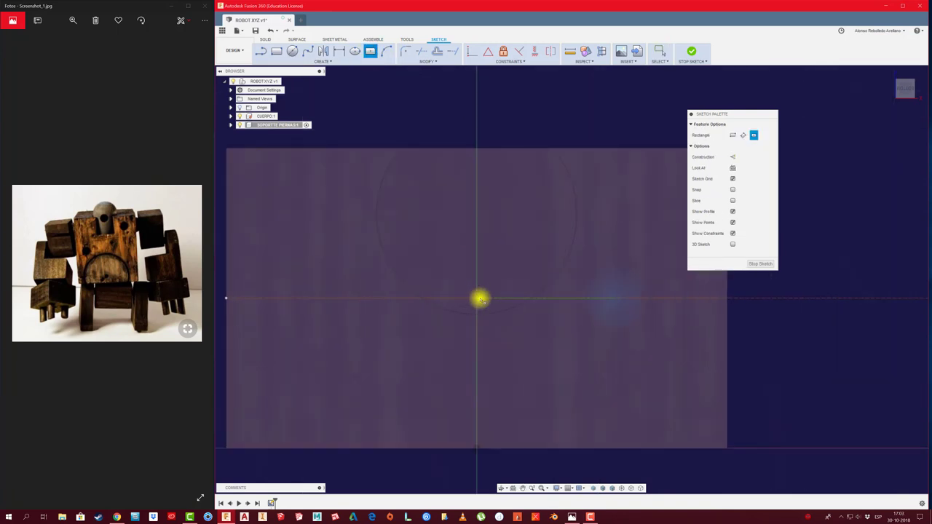
scroll(479, 300, down, 2)
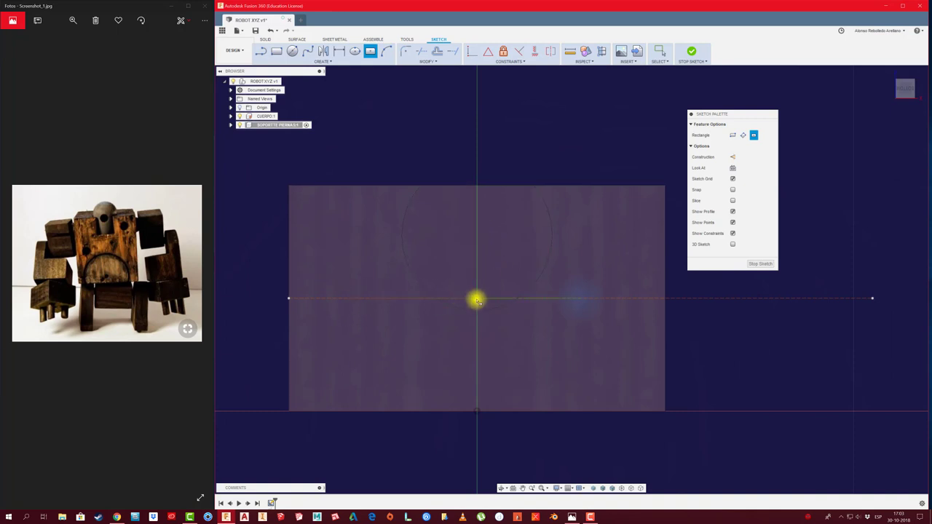
click(493, 298)
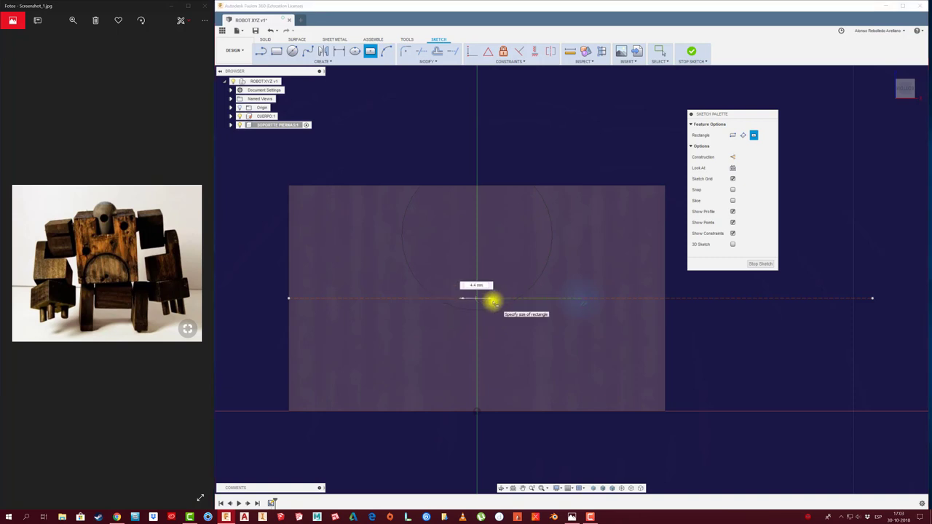
key(Escape)
scroll(485, 327, up, 2)
scroll(485, 327, down, 1)
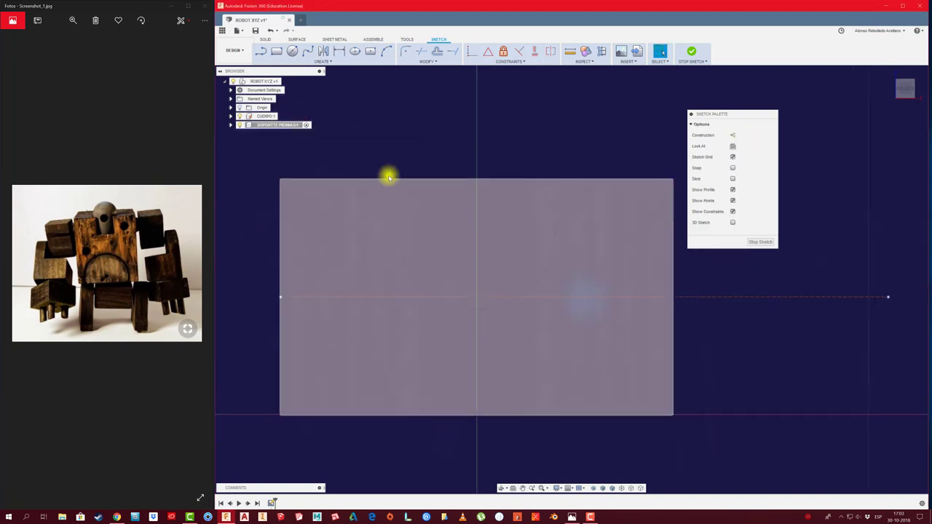
Make the horizontal line normal geometry and draw a vertical line through the origin across the face
click(739, 298)
click(732, 135)
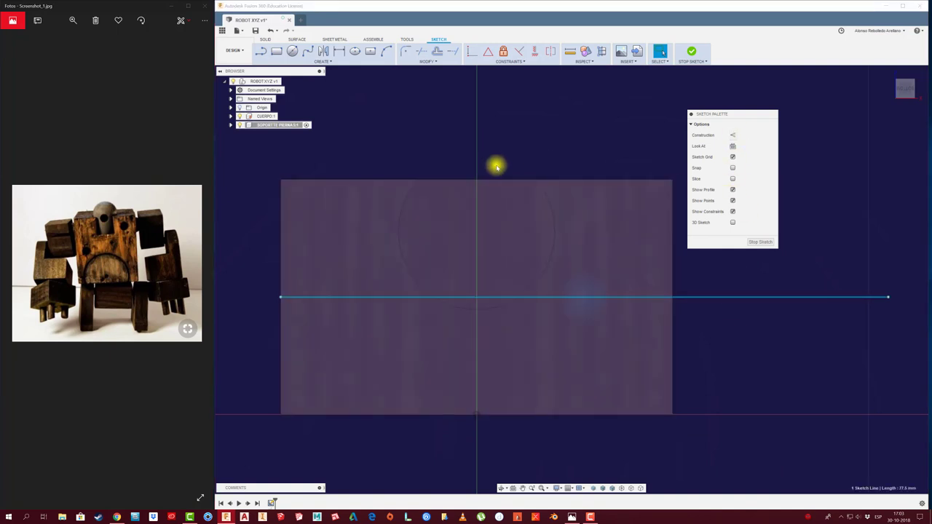
click(477, 180)
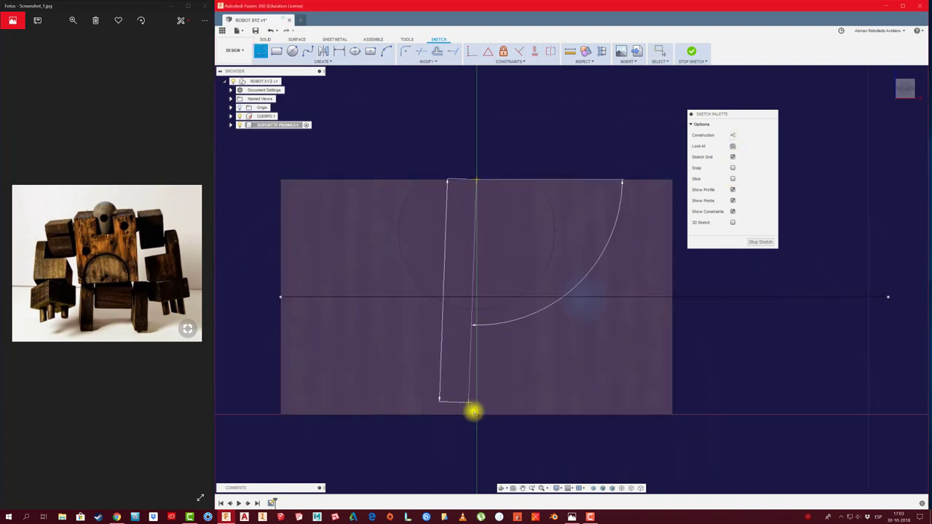
click(477, 415)
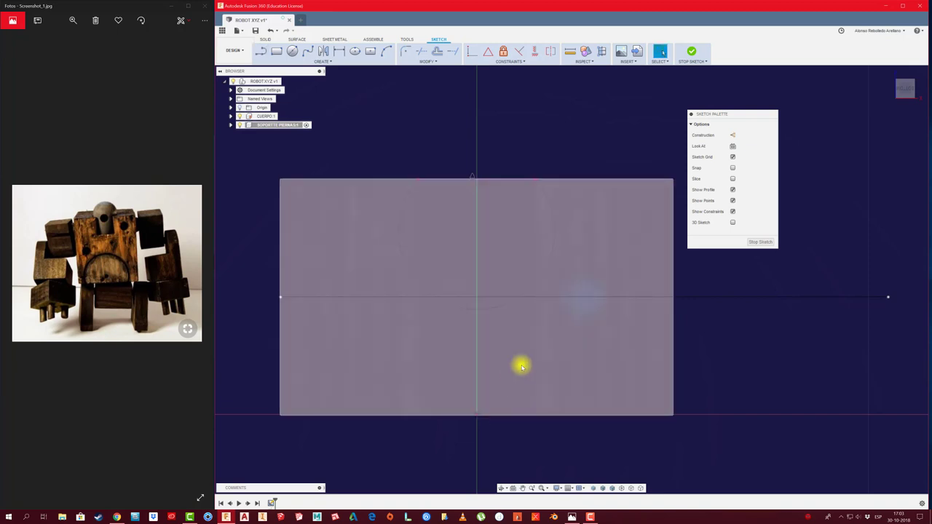
click(370, 51)
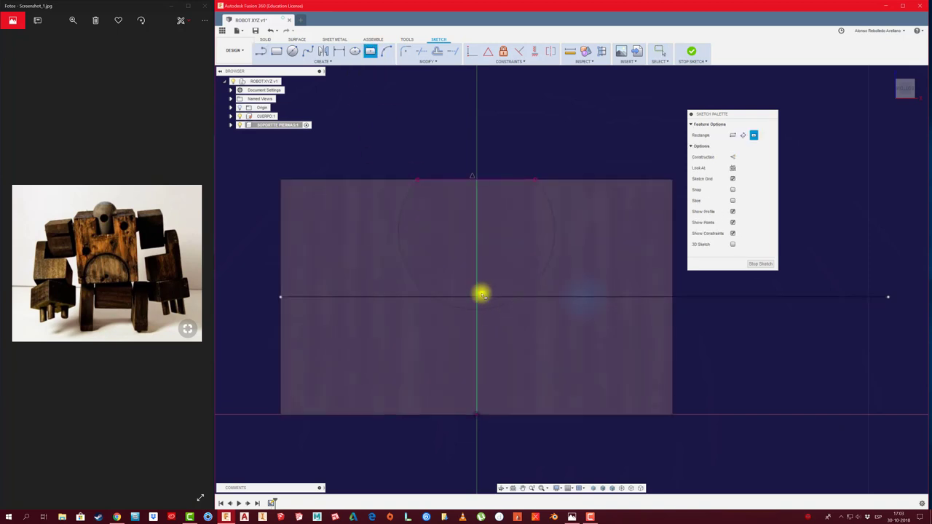
Draw a centre rectangle from the origin, dimension it 45 mm wide with its height, and finish the sketch
click(475, 297)
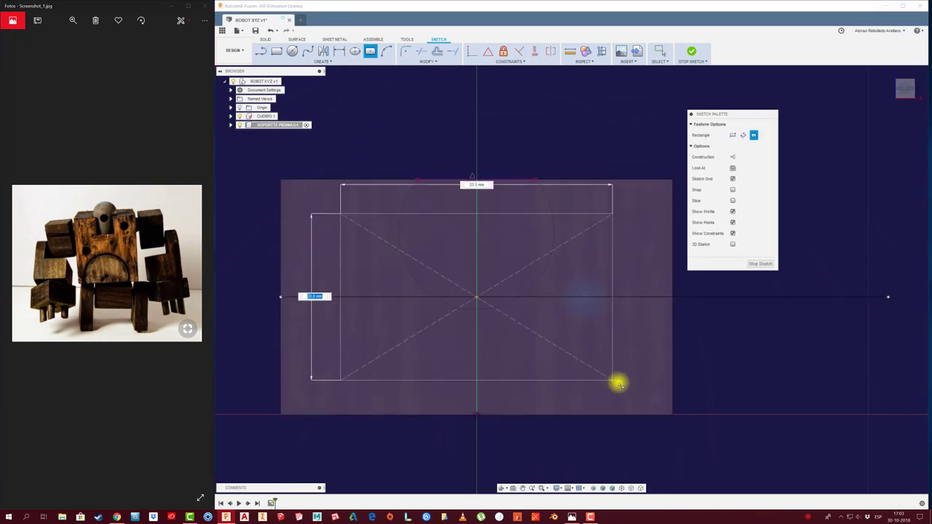
click(654, 384)
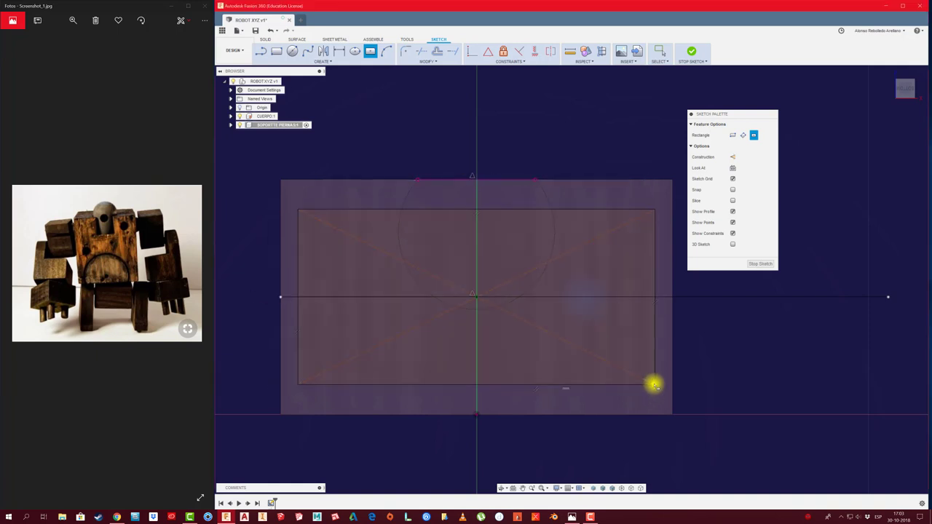
key(d)
click(586, 385)
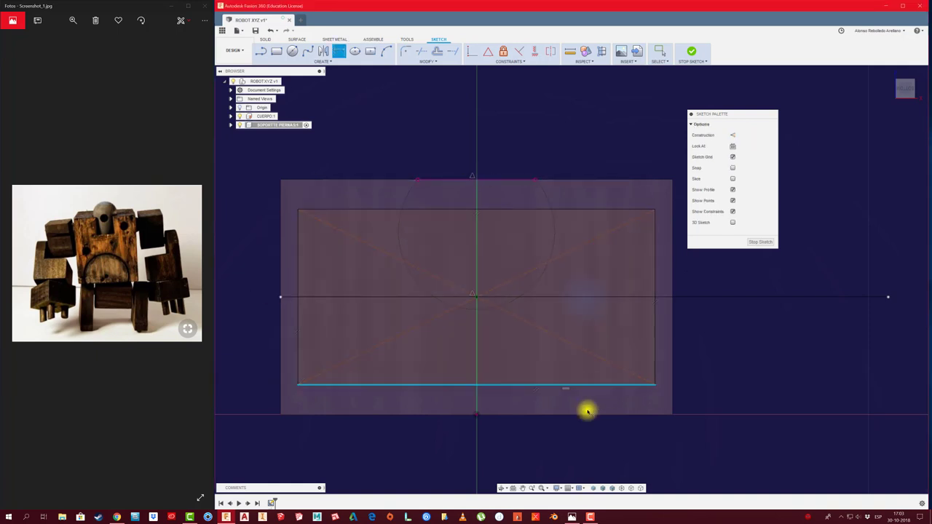
click(575, 437)
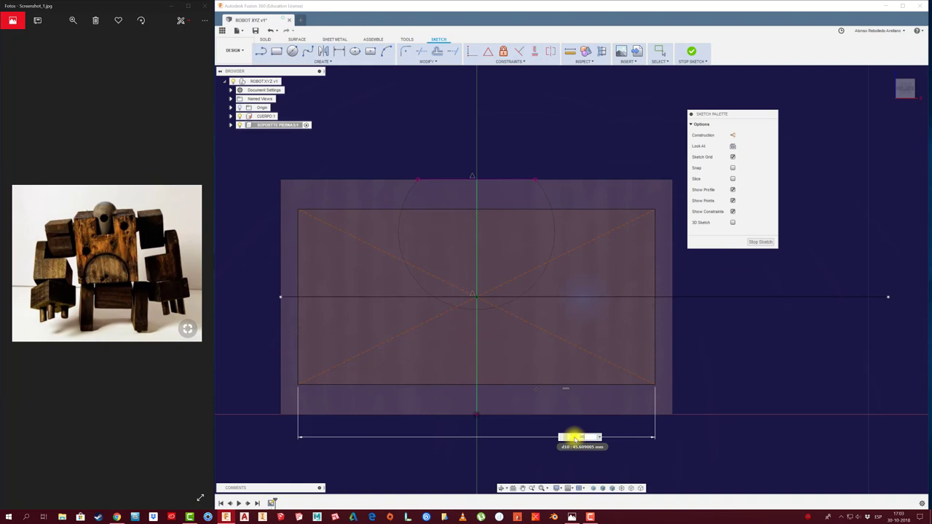
key(Return)
click(652, 329)
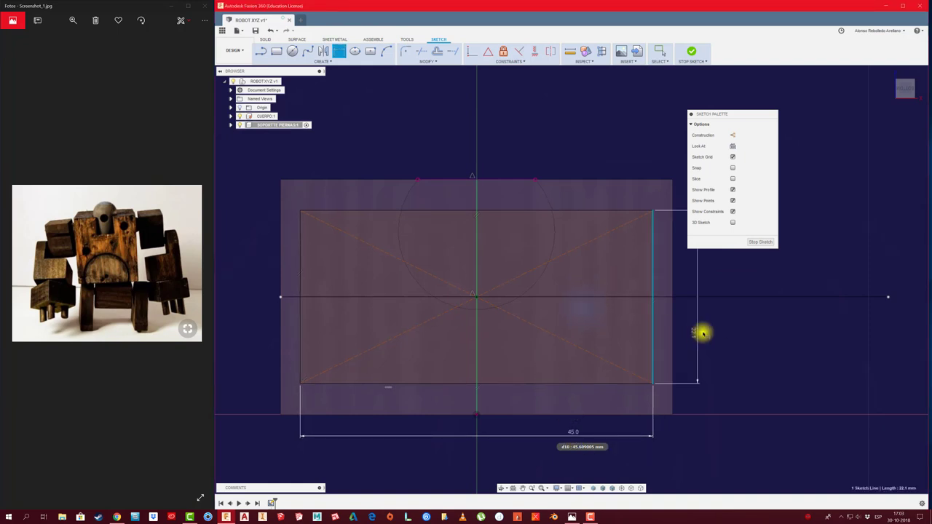
click(705, 328)
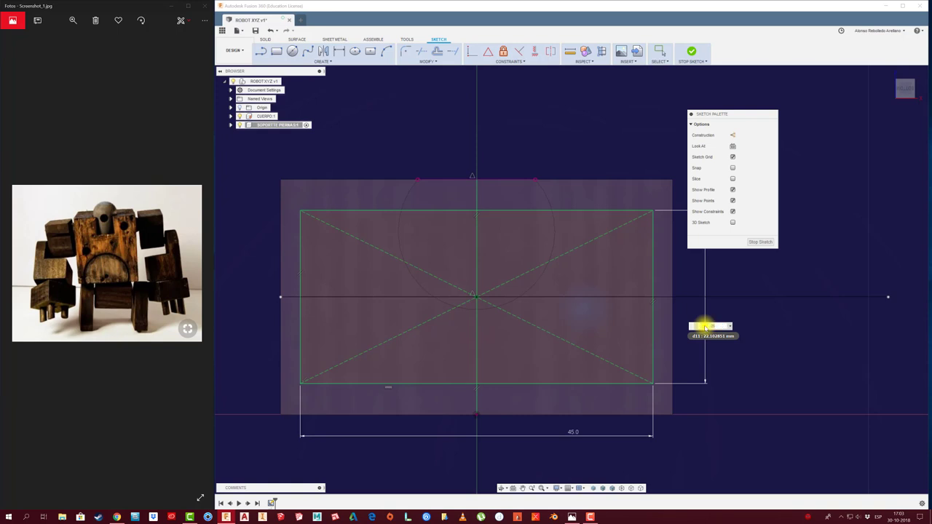
key(Return)
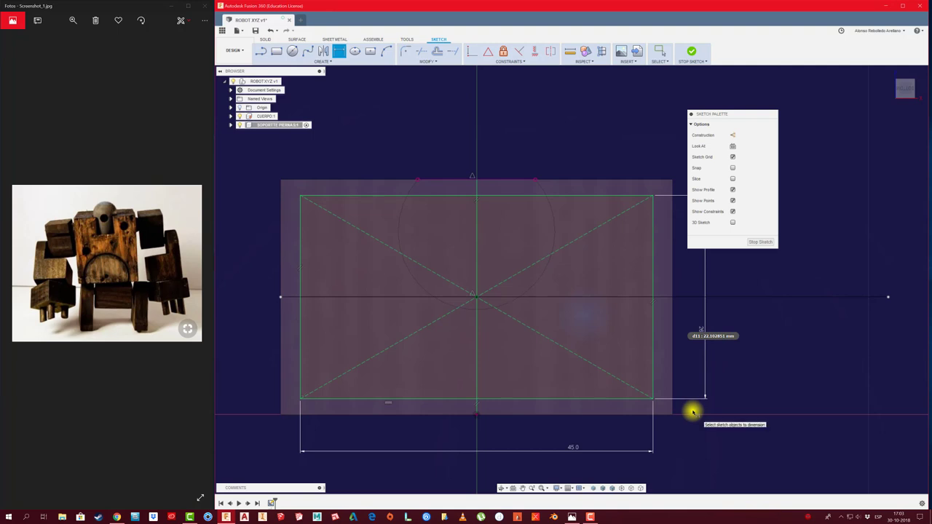
click(762, 243)
Delete the leftover horizontal line and extrude the rectangle 20 mm as a new body
click(662, 255)
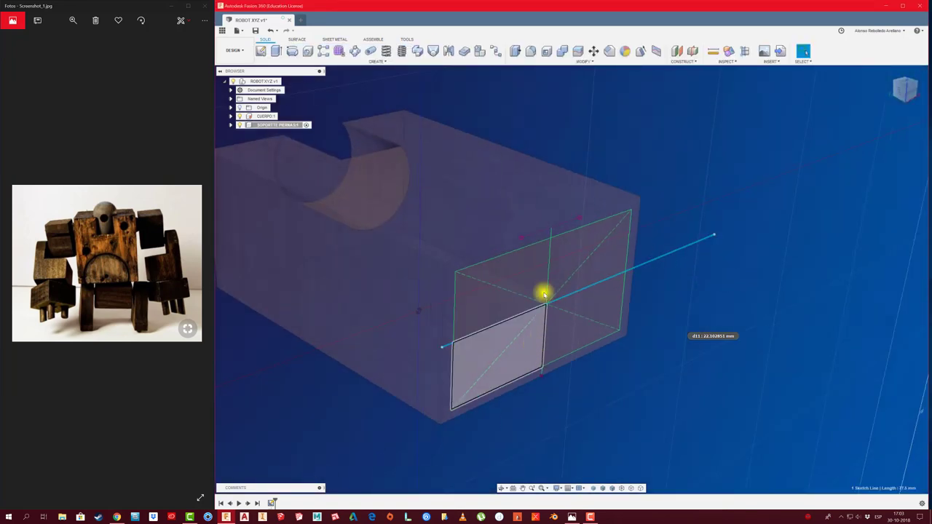
key(Delete)
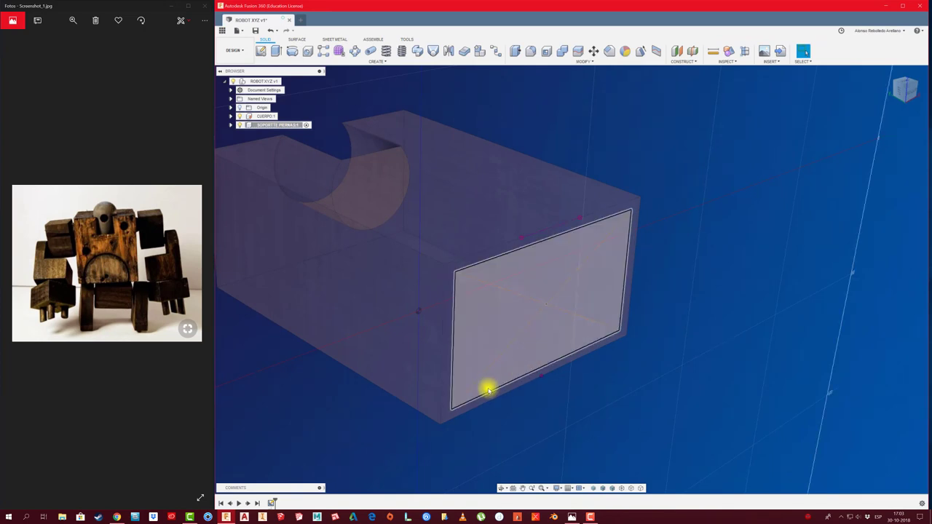
key(e)
click(534, 351)
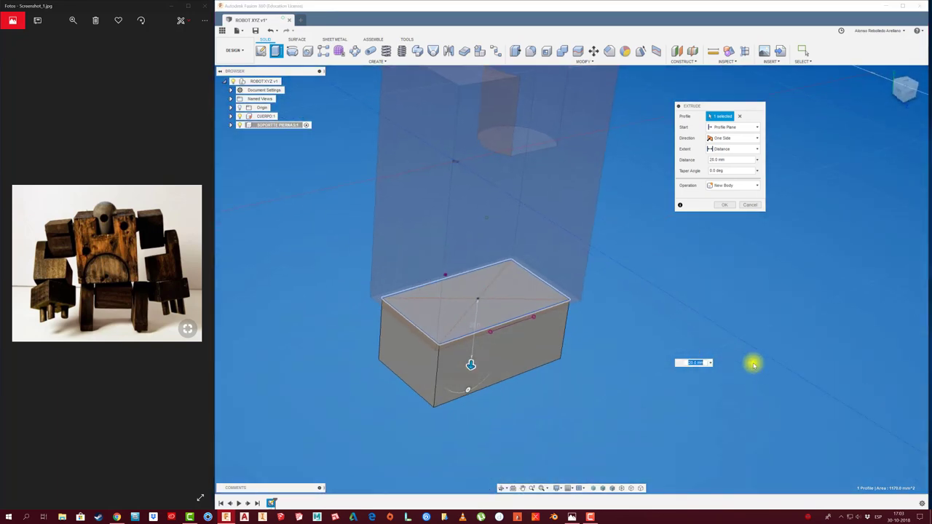
click(723, 204)
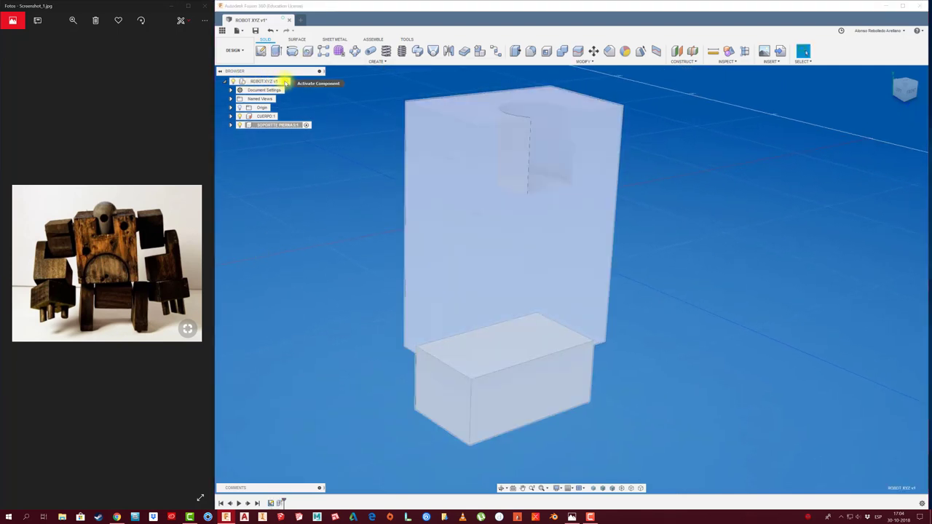
Test-move the grey block, undo the move, and orbit to check it sits under the body
drag(522, 412, 719, 376)
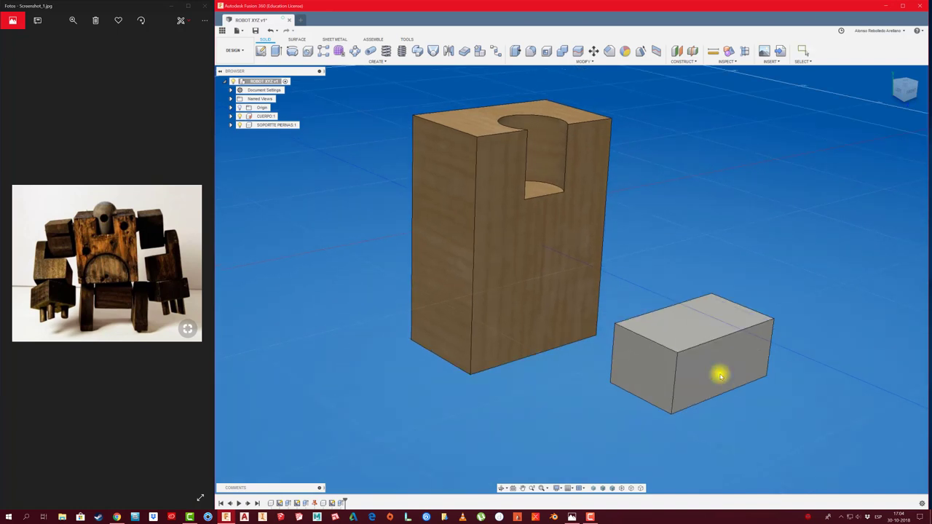
key(ctrl+z)
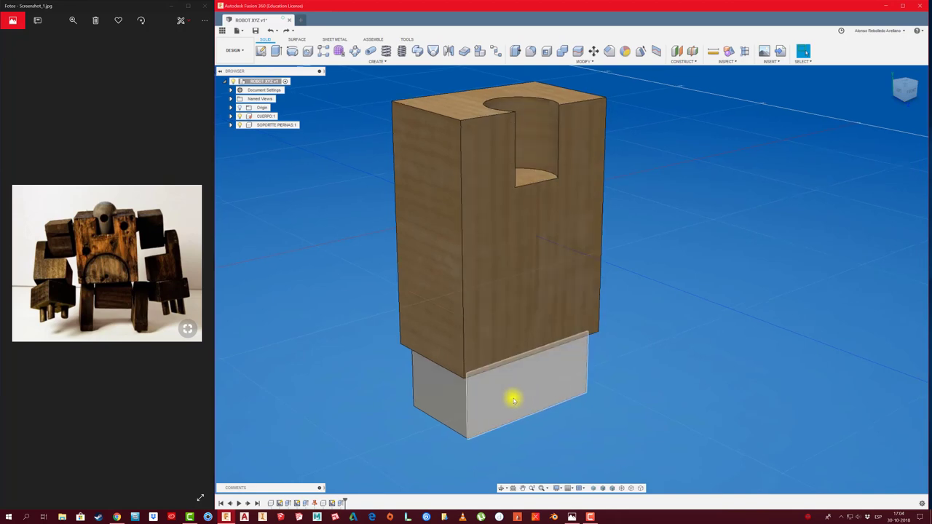
shift+middle_drag(512, 398, 535, 385)
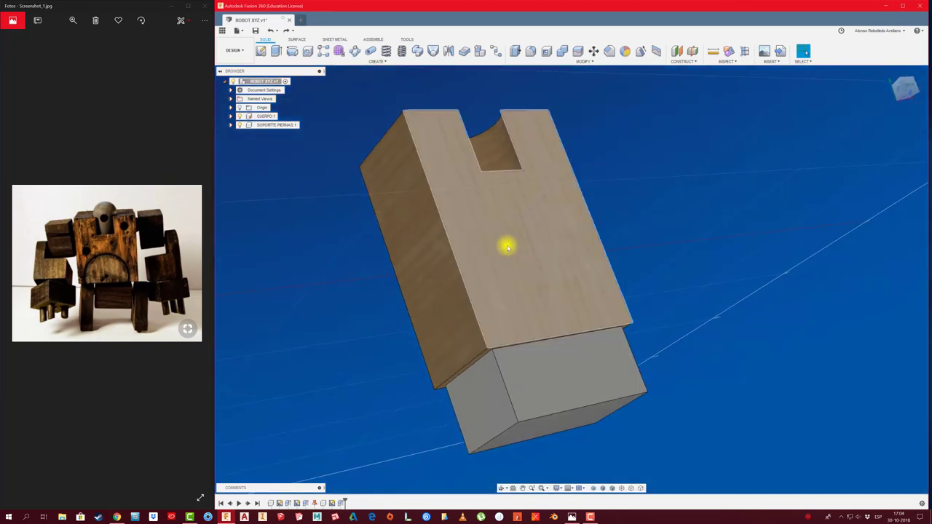
mouse_move(506, 246)
shift+middle_down()
mouse_move(508, 269)
mouse_move(645, 368)
shift+middle_up()
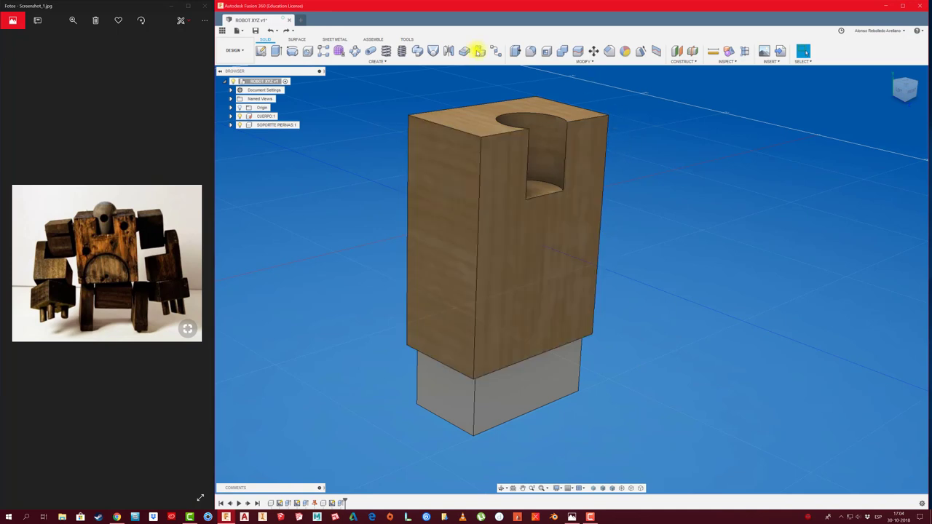
Create a rigid as-built joint between the body and the leg-support block
click(374, 39)
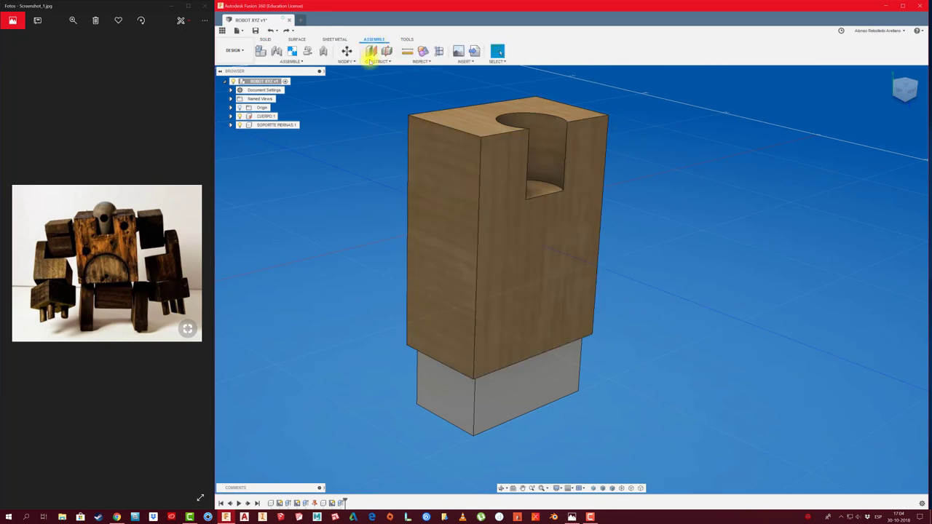
click(295, 61)
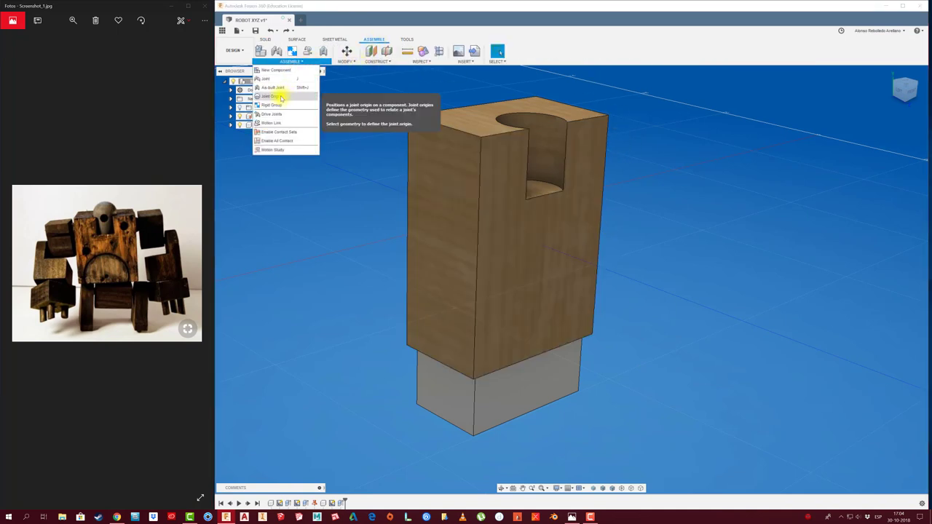
click(284, 88)
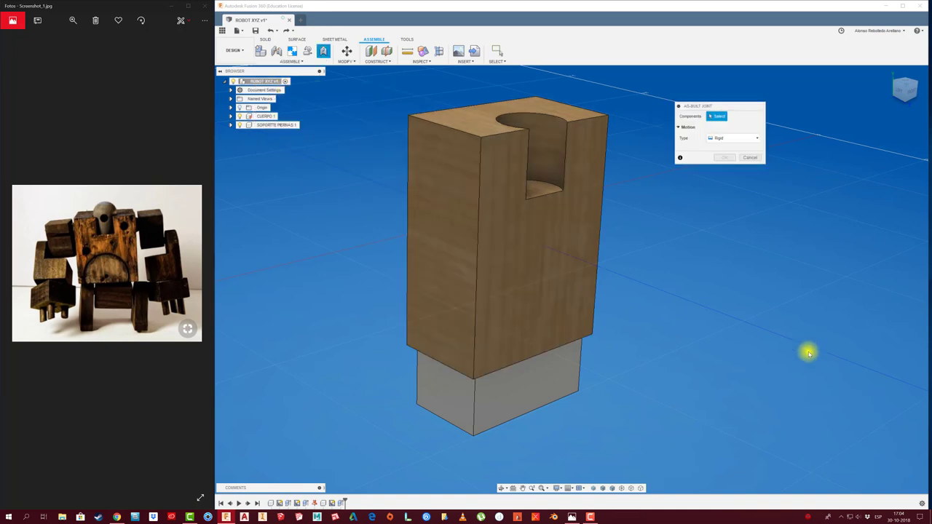
click(523, 389)
click(556, 245)
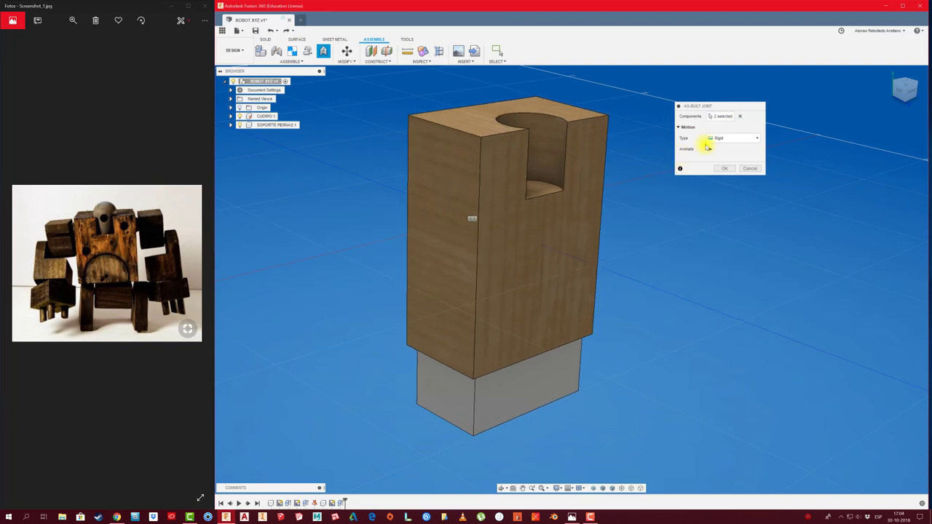
click(722, 168)
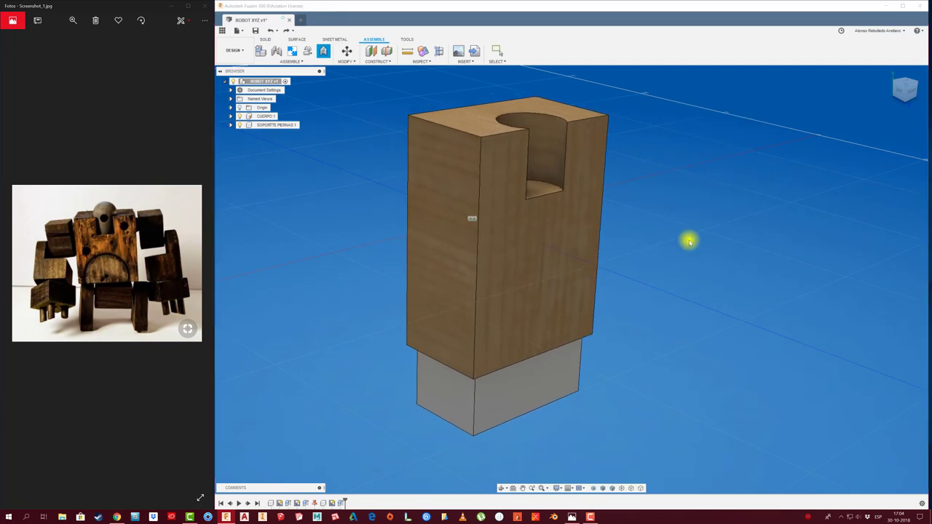
Orbit around the joined model and select the SOPORTE PIERNAS:1 component
mouse_move(559, 397)
shift+middle_down()
mouse_move(341, 264)
mouse_move(220, 318)
mouse_move(259, 339)
shift+middle_up()
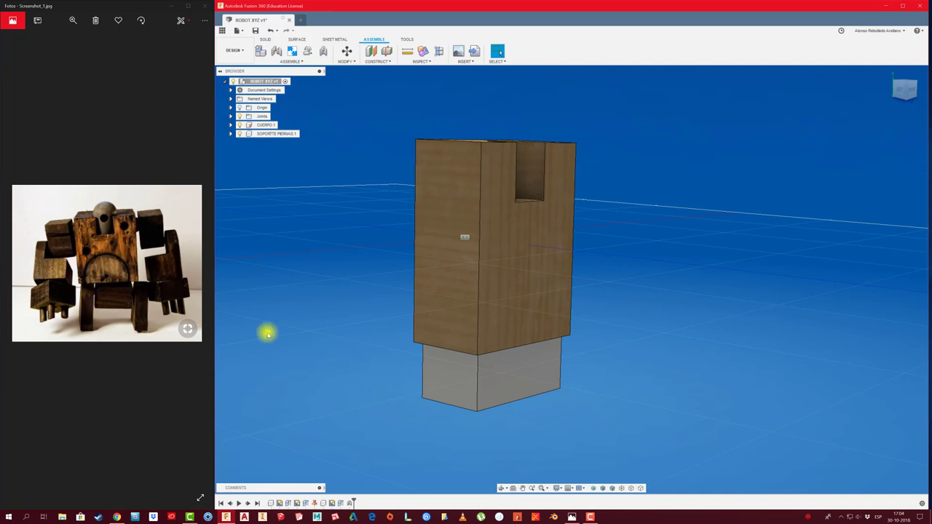
shift+middle_drag(375, 359, 305, 345)
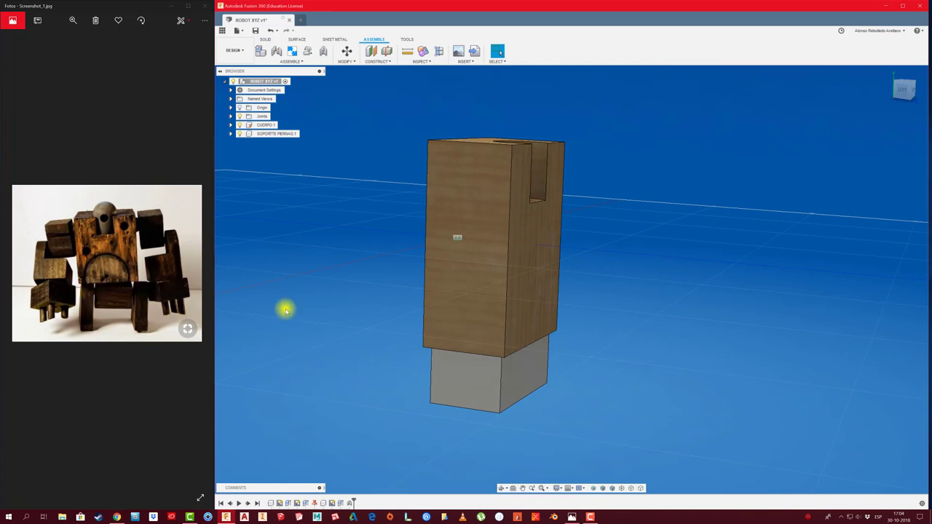
shift+middle_drag(286, 310, 360, 256)
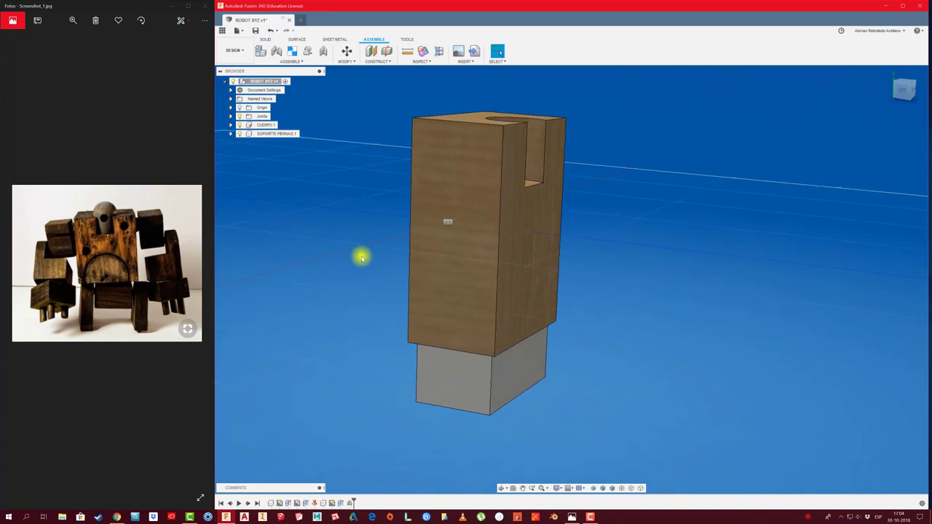
click(284, 134)
Activate the SOPORTE PIERNAS component and start a sketch on the block's face
right_click(284, 134)
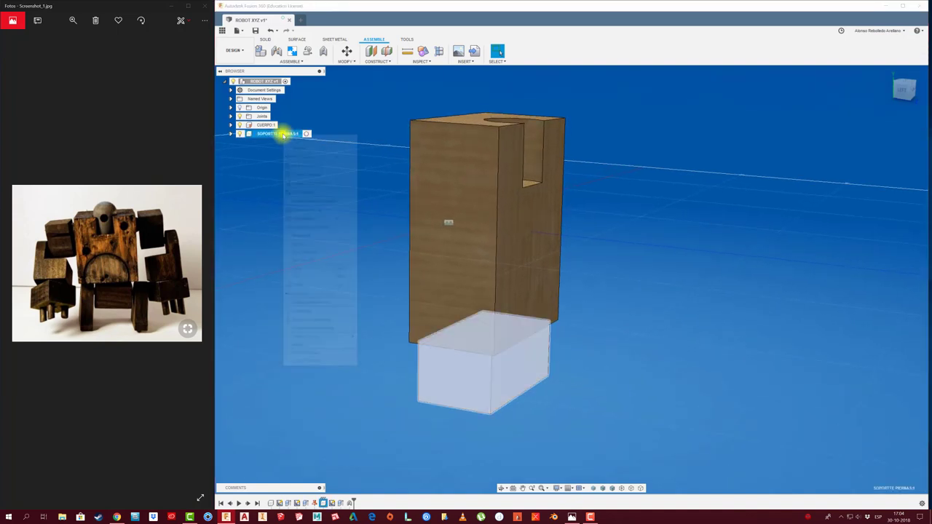
click(353, 159)
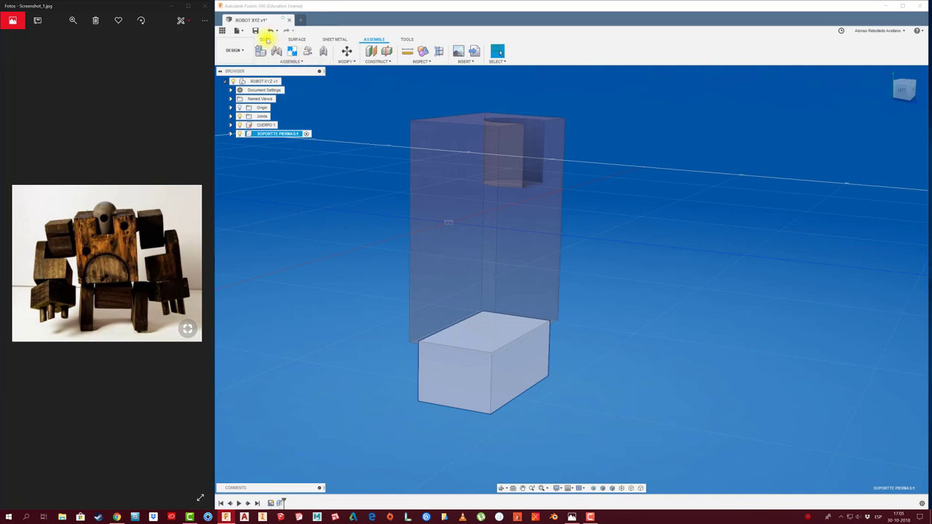
click(266, 39)
key(Escape)
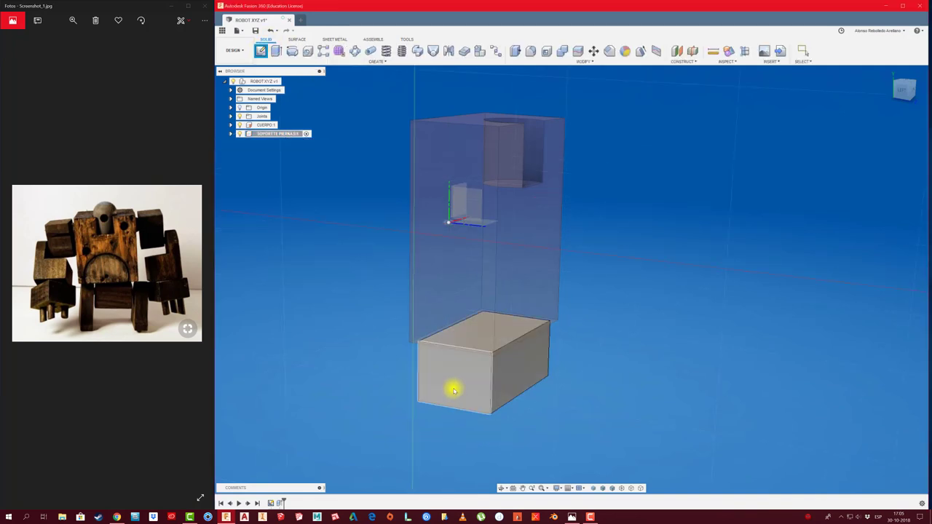
click(453, 391)
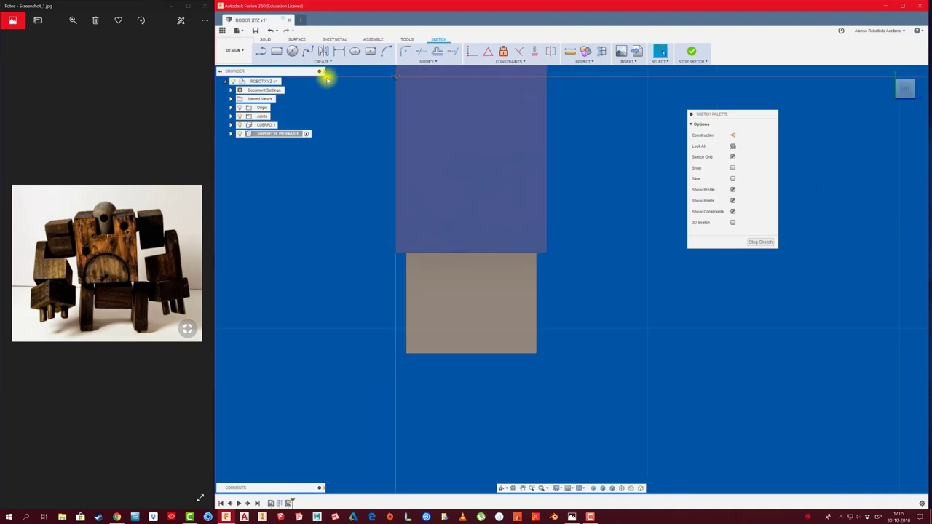
Draw two corner-to-corner construction diagonals across the face and finish that sketch
click(262, 51)
click(733, 135)
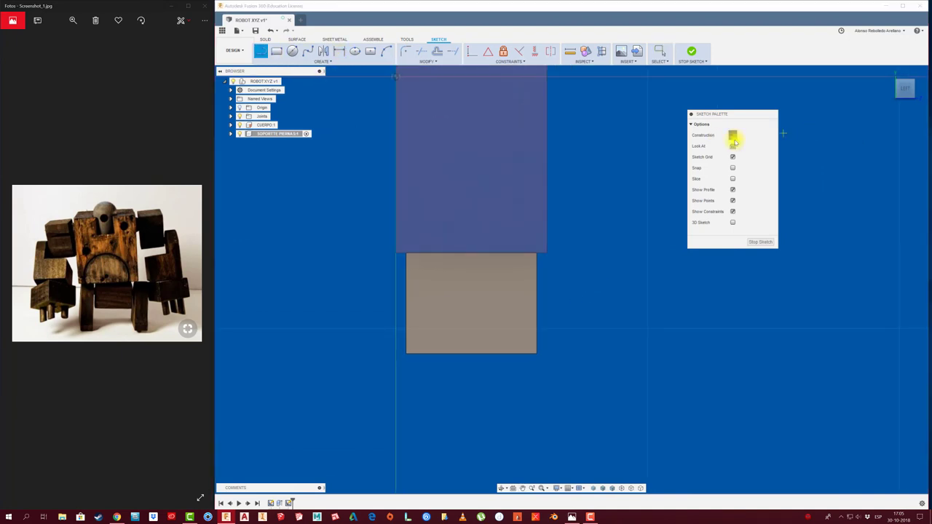
click(537, 253)
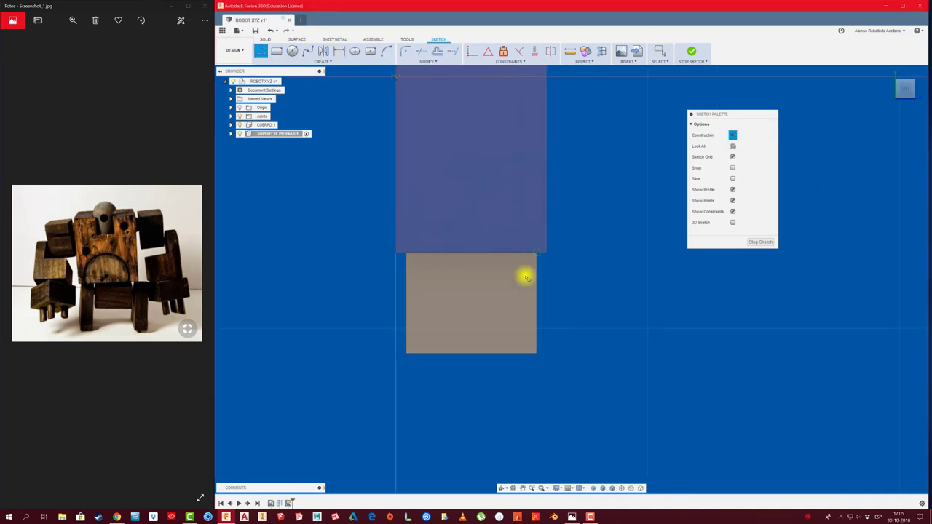
click(406, 354)
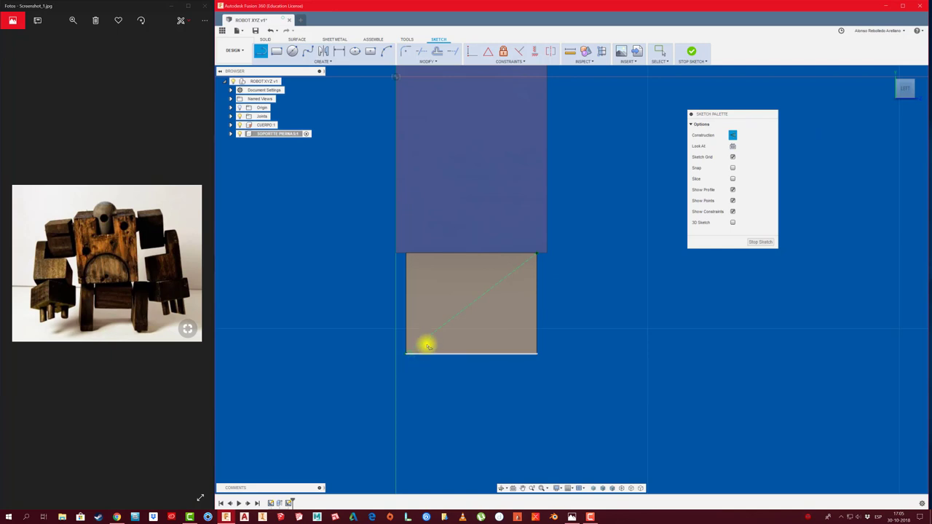
click(406, 253)
click(536, 354)
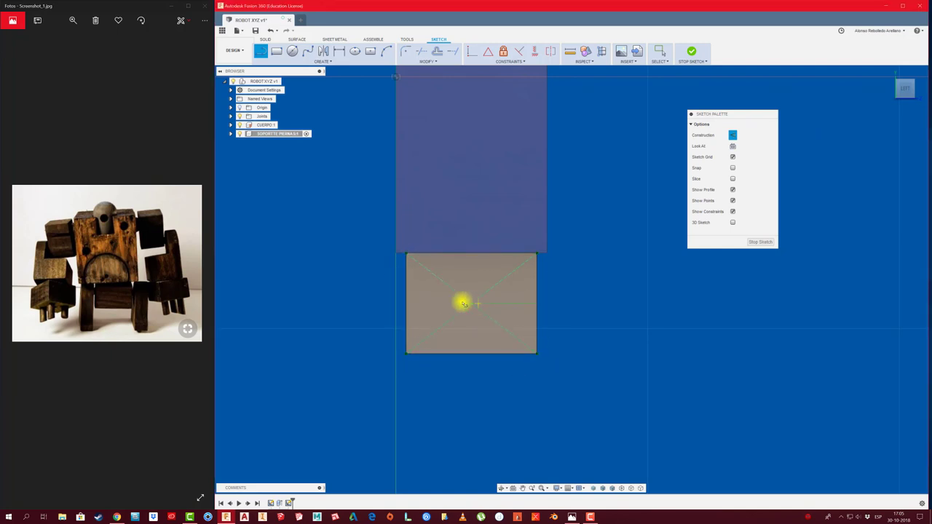
click(761, 241)
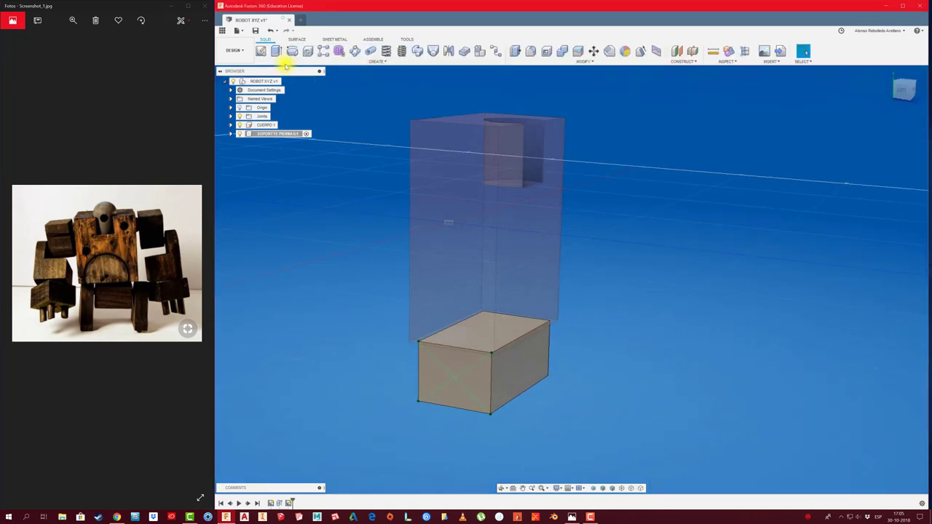
On a new sketch on the front face, draw a circle centred where the diagonals cross
click(267, 51)
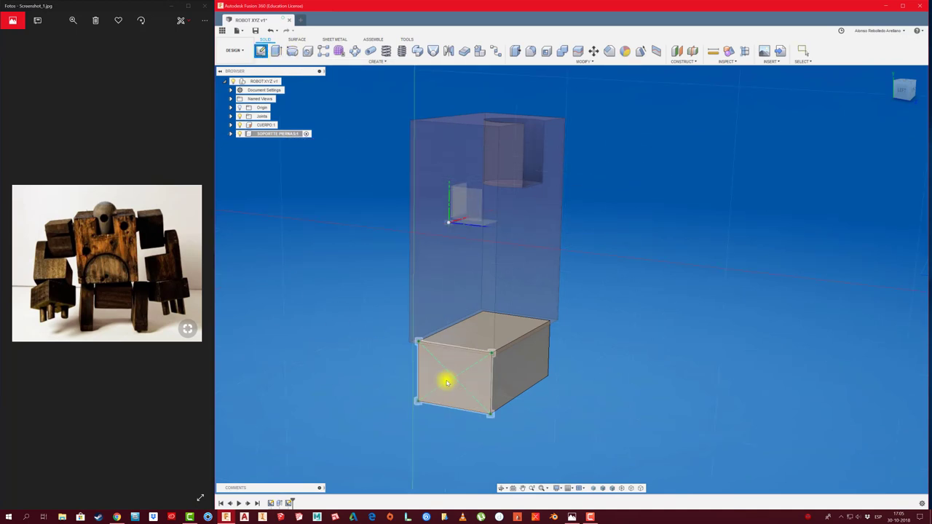
click(443, 378)
middle_drag(656, 416, 502, 320)
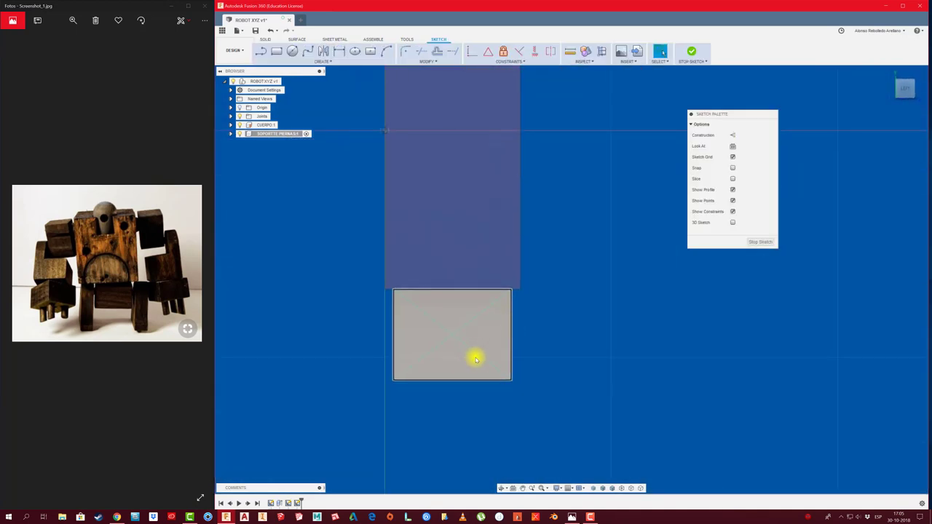
key(c)
click(452, 334)
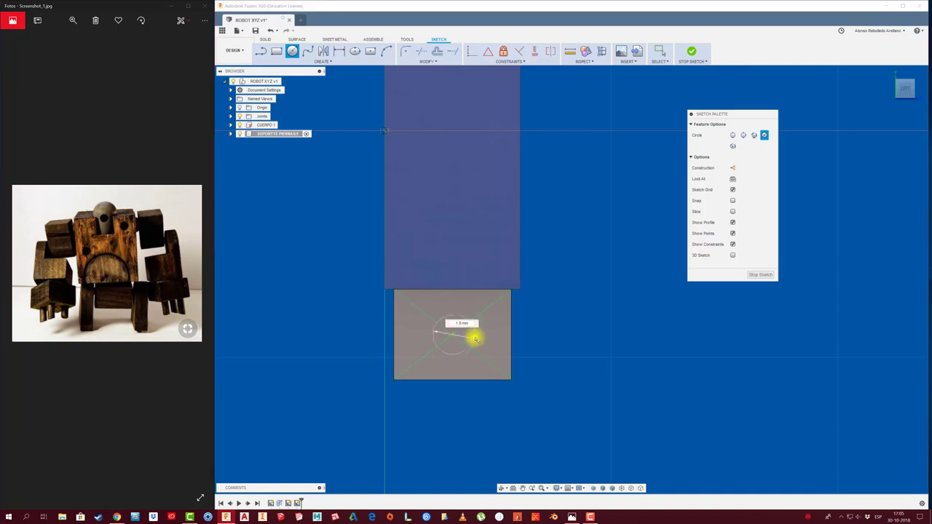
scroll(467, 332, up, 2)
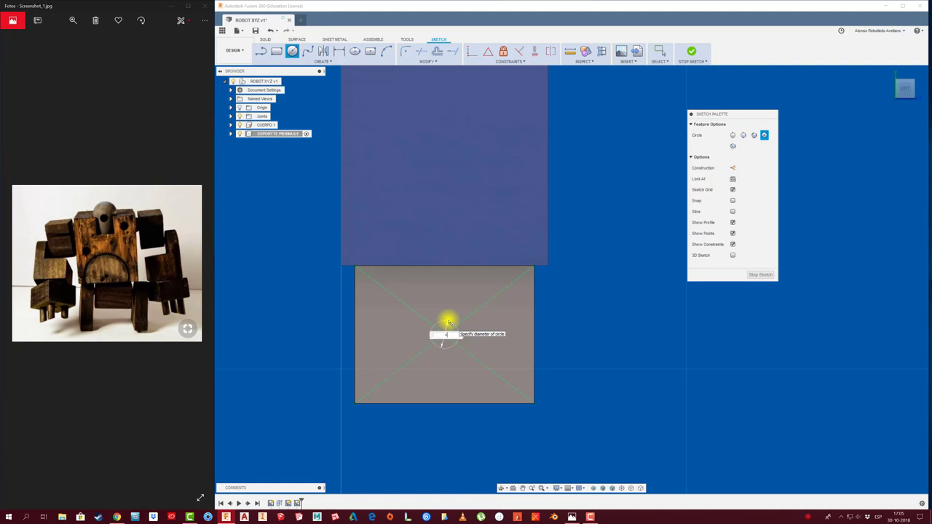
click(548, 376)
Extrude the circle as a 135 mm cut through the leg-support block
key(e)
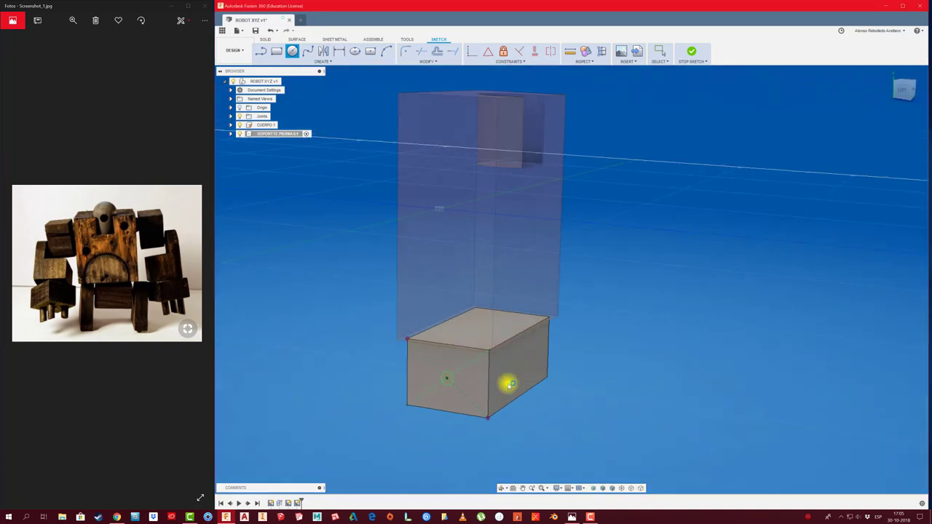
click(450, 377)
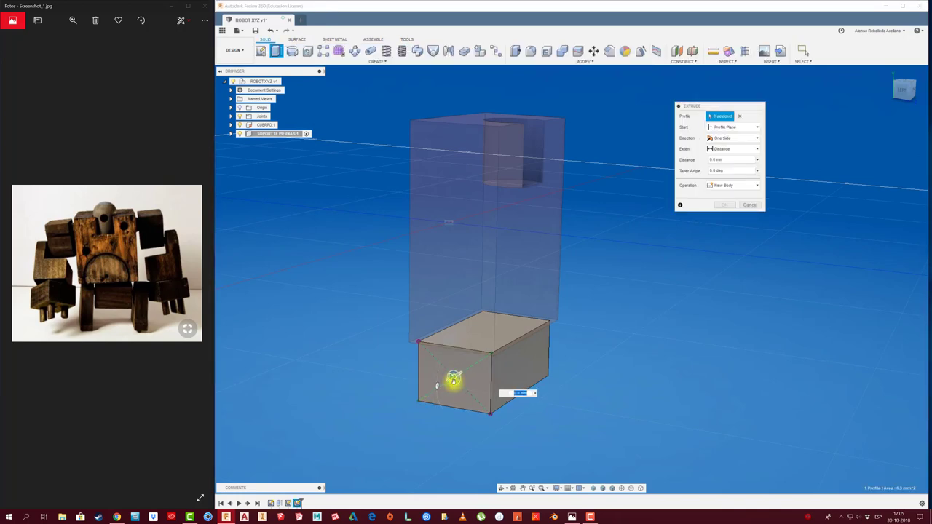
drag(452, 377, 618, 323)
mouse_move(474, 381)
shift+middle_down()
mouse_move(567, 315)
mouse_move(504, 366)
mouse_move(415, 371)
shift+middle_up()
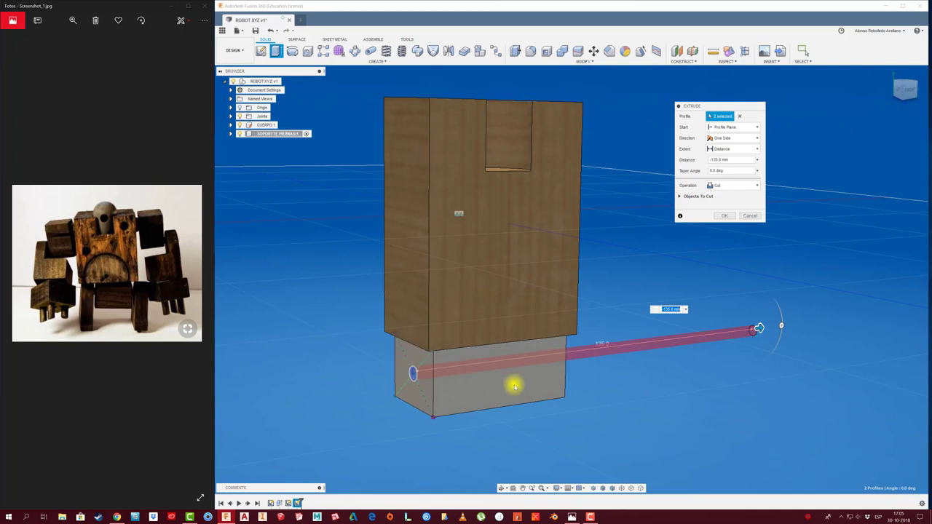
shift+middle_drag(688, 308, 383, 164)
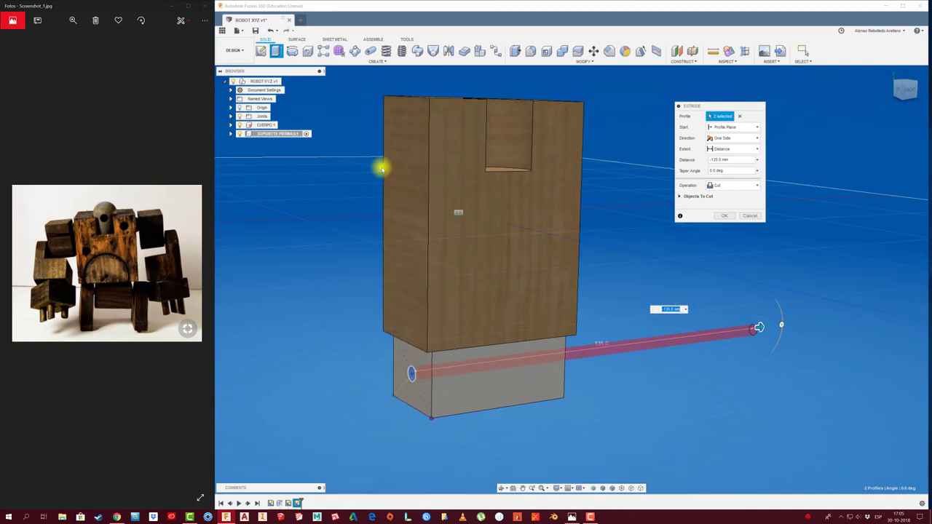
click(726, 215)
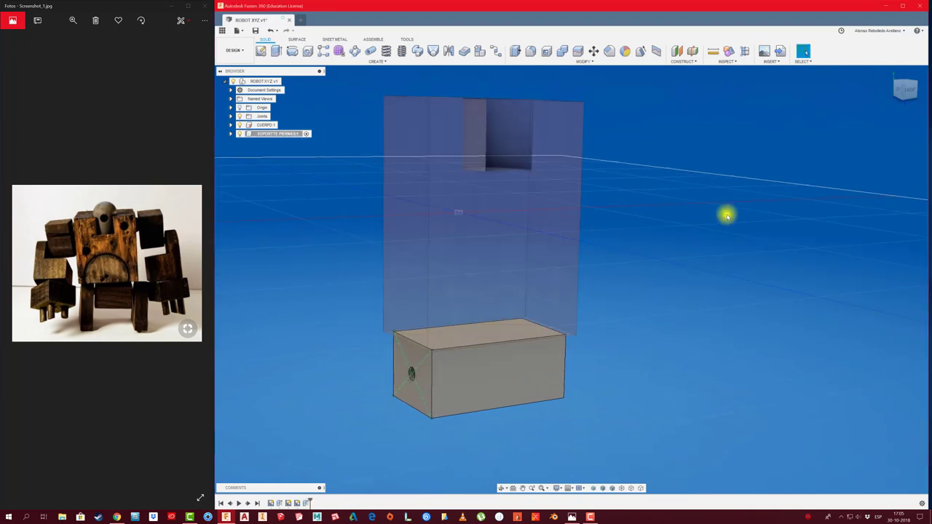
mouse_move(727, 216)
shift+middle_down()
mouse_move(680, 262)
mouse_move(689, 258)
mouse_move(682, 303)
mouse_move(276, 263)
shift+middle_up()
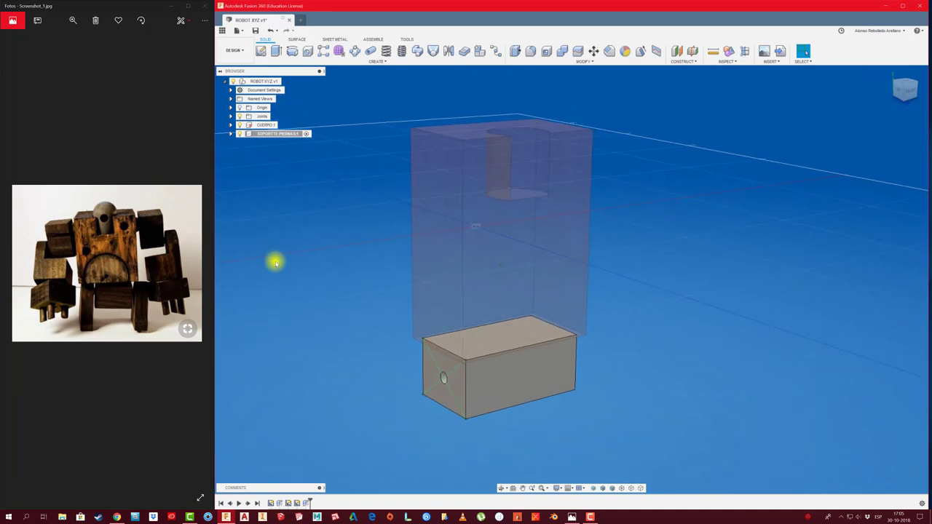
Activate the root ROBOT XYZ v1 assembly and open the McMaster-Carr catalog with its categories loaded
click(283, 81)
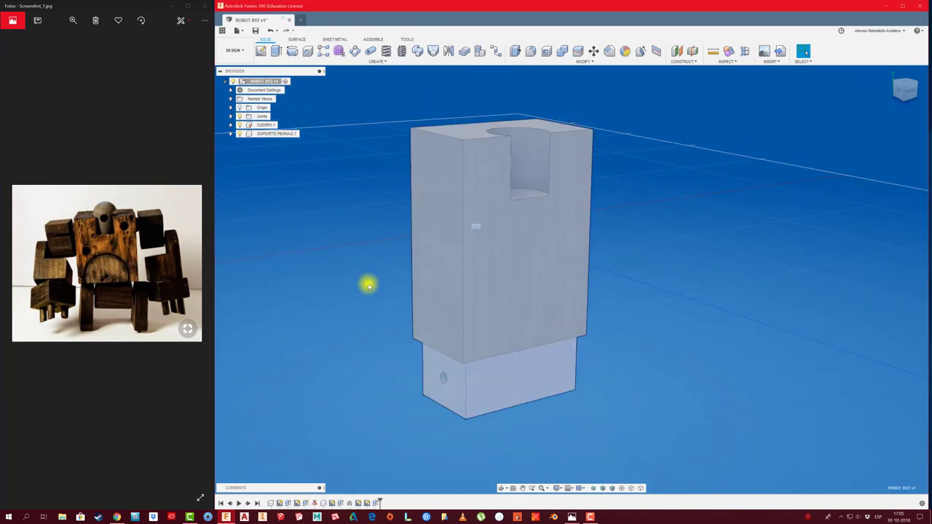
mouse_move(366, 283)
shift+middle_down()
mouse_move(450, 377)
mouse_move(416, 327)
mouse_move(520, 337)
mouse_move(504, 349)
mouse_move(339, 335)
shift+middle_up()
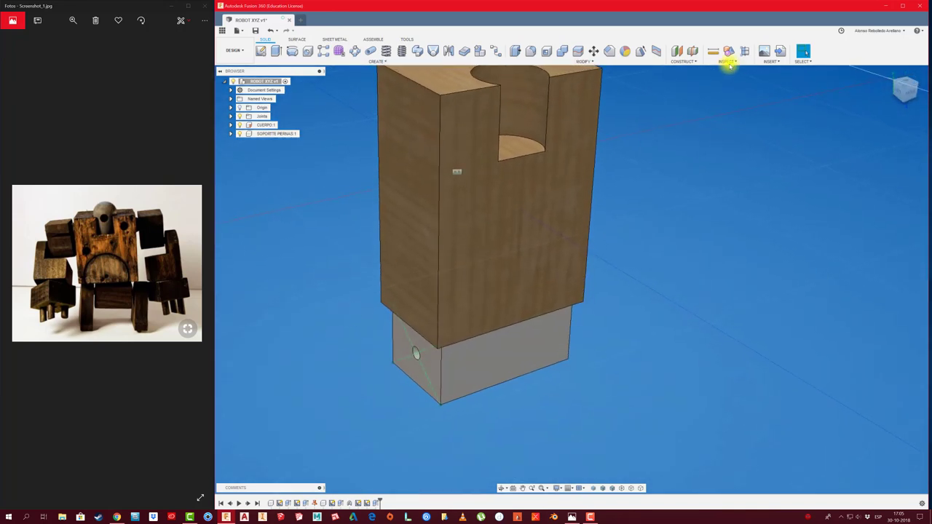
click(729, 62)
click(770, 61)
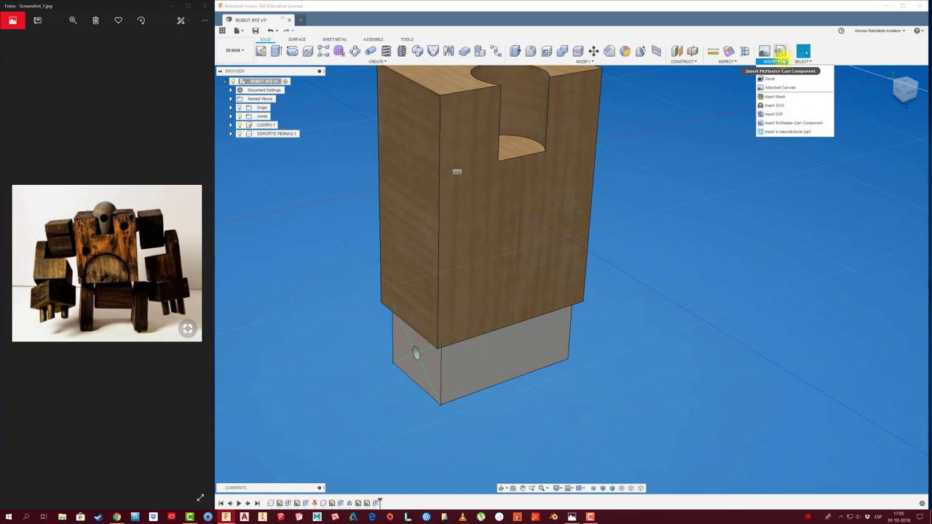
click(794, 122)
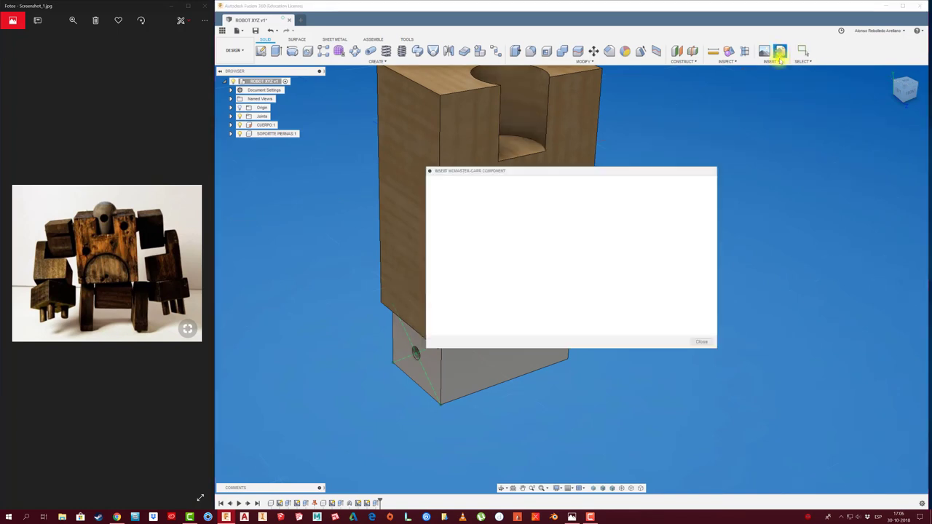
drag(605, 172, 554, 129)
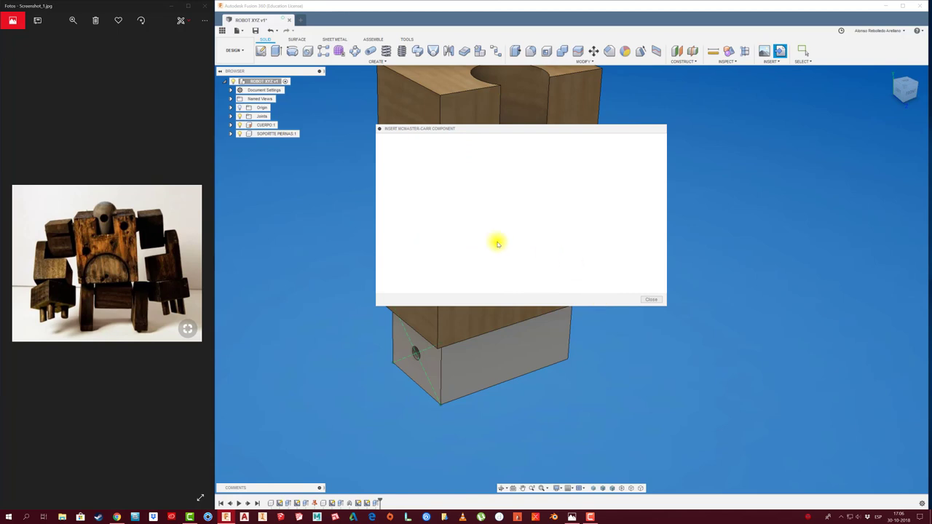
click(652, 298)
click(779, 51)
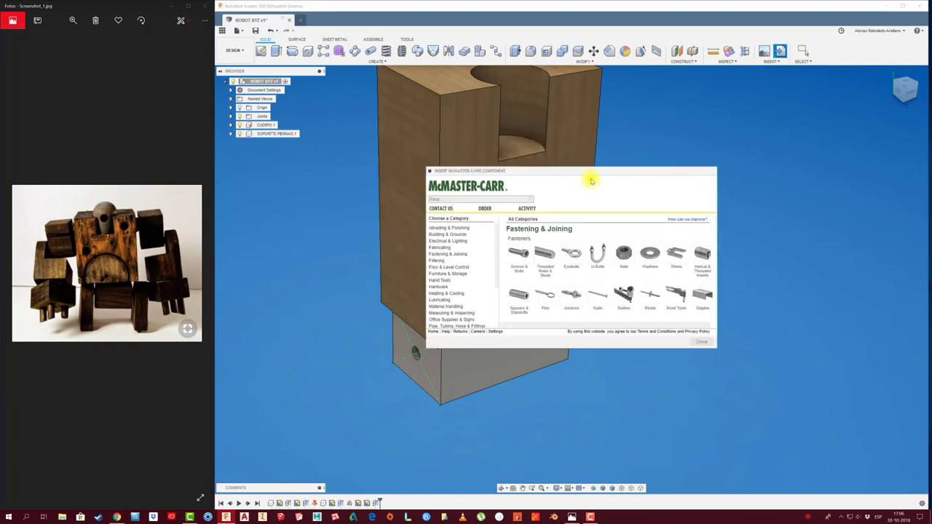
Filter the washers to flat, Metric, M4 screw size and open Metric General Purpose Washers
click(649, 255)
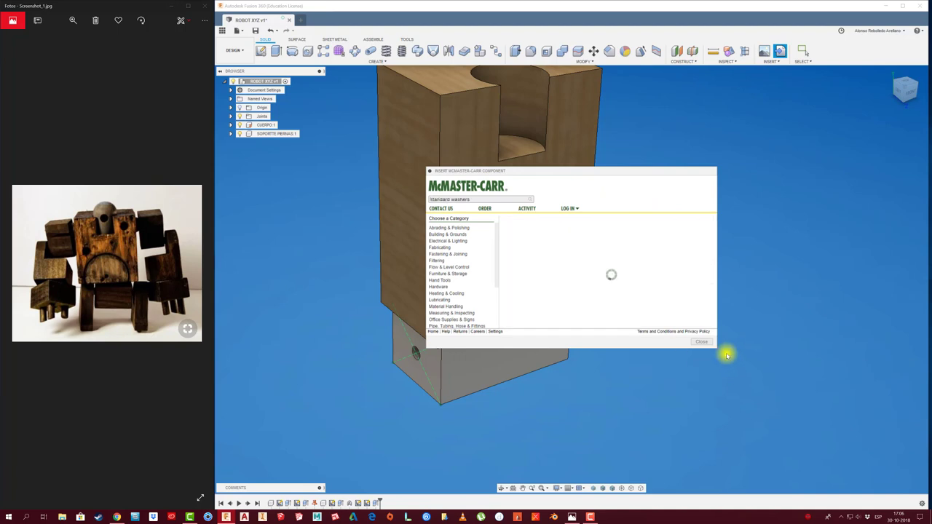
drag(717, 349, 880, 450)
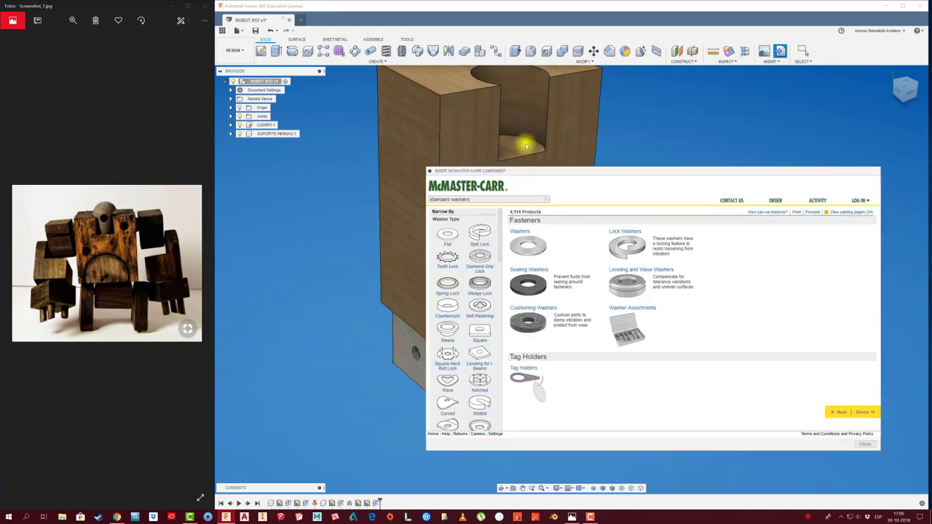
drag(541, 176, 610, 116)
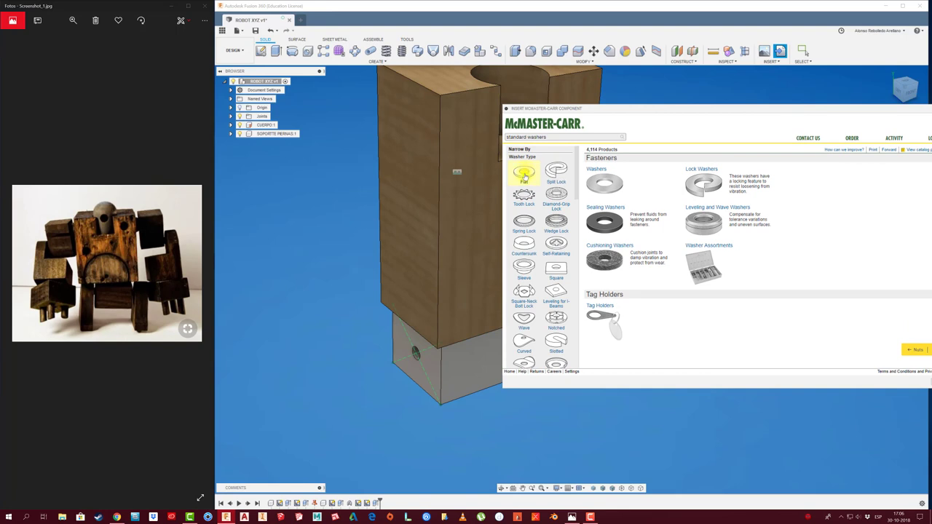
click(524, 174)
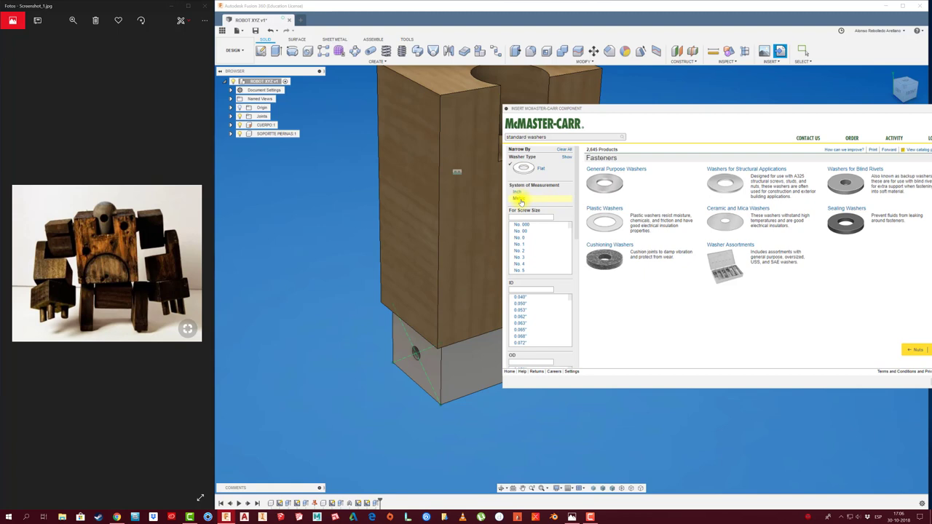
click(520, 200)
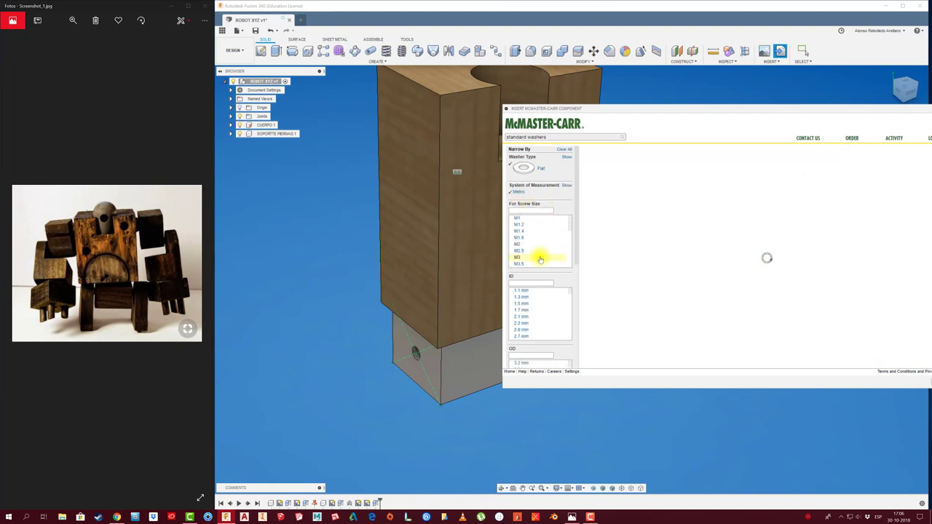
scroll(539, 259, down, 2)
click(535, 234)
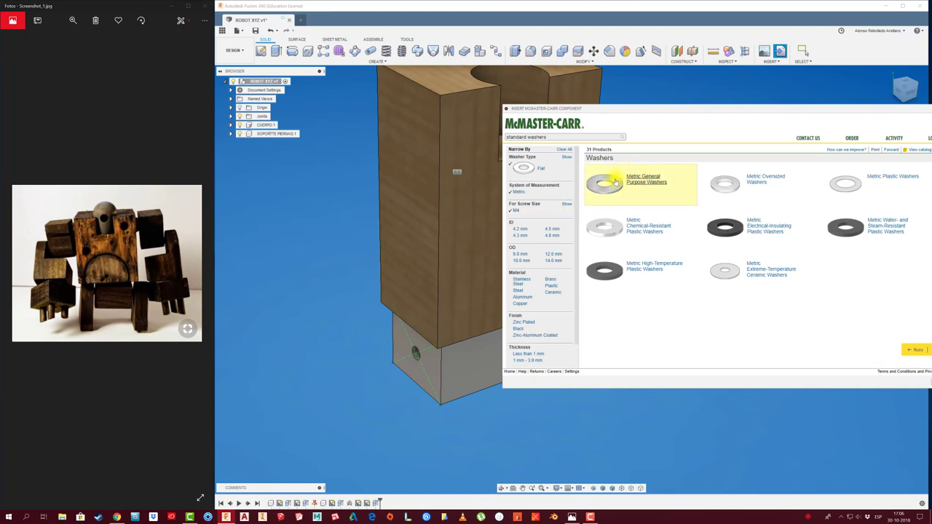
click(614, 186)
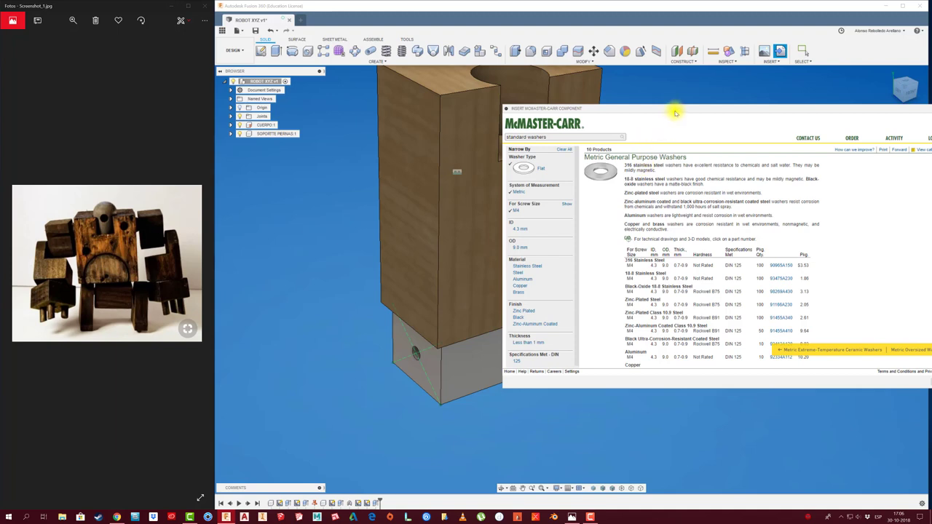
Open the 316 Stainless Steel M4 washer page and set the model format to 3-D STEP
drag(678, 108, 537, 69)
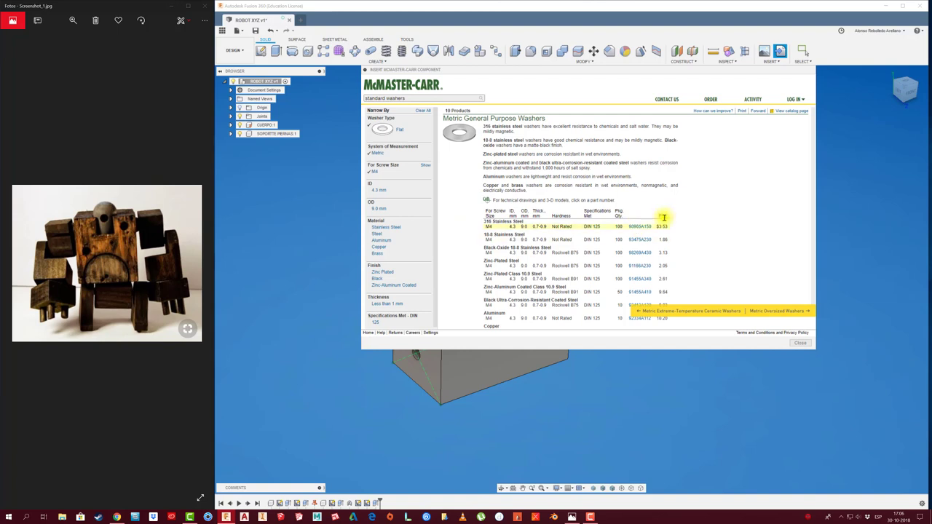
click(634, 229)
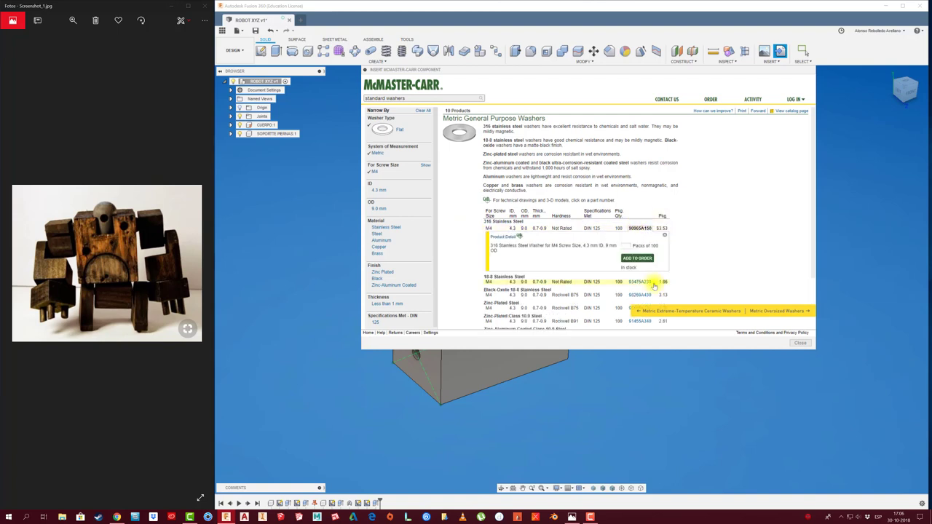
click(501, 239)
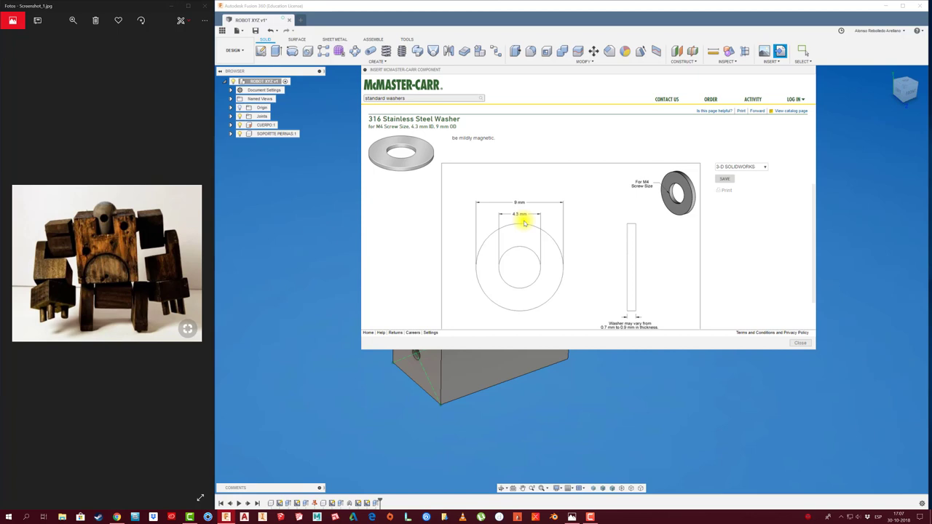
click(767, 168)
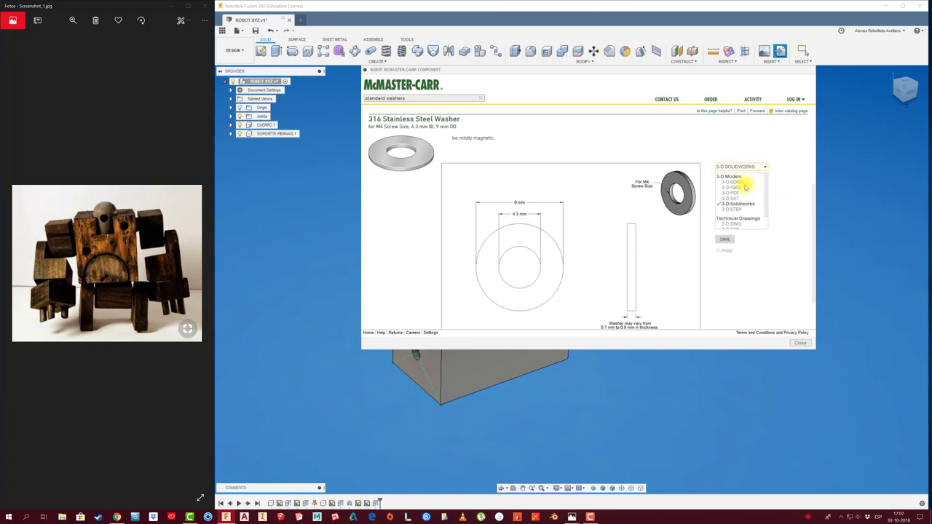
click(730, 210)
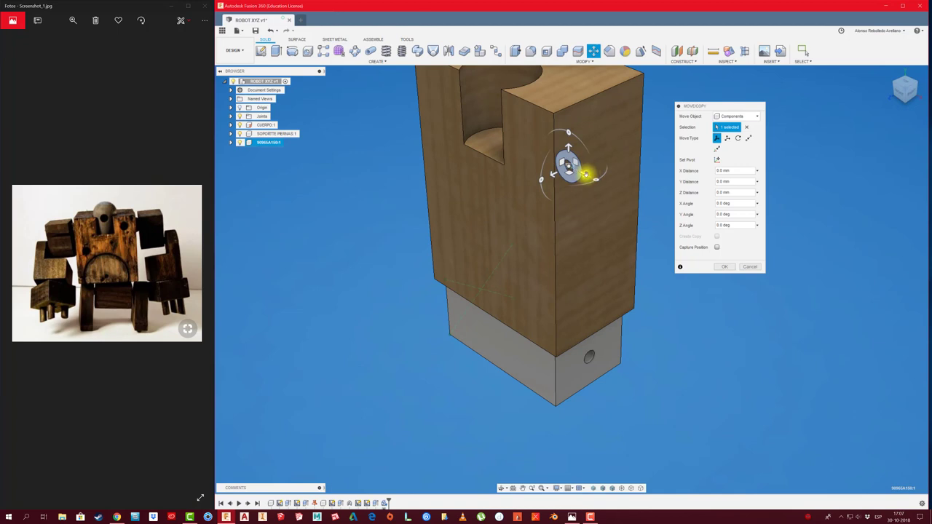
Move the washer beside the leg-support block and rotate it 90° upright facing the side hole
drag(586, 173, 718, 367)
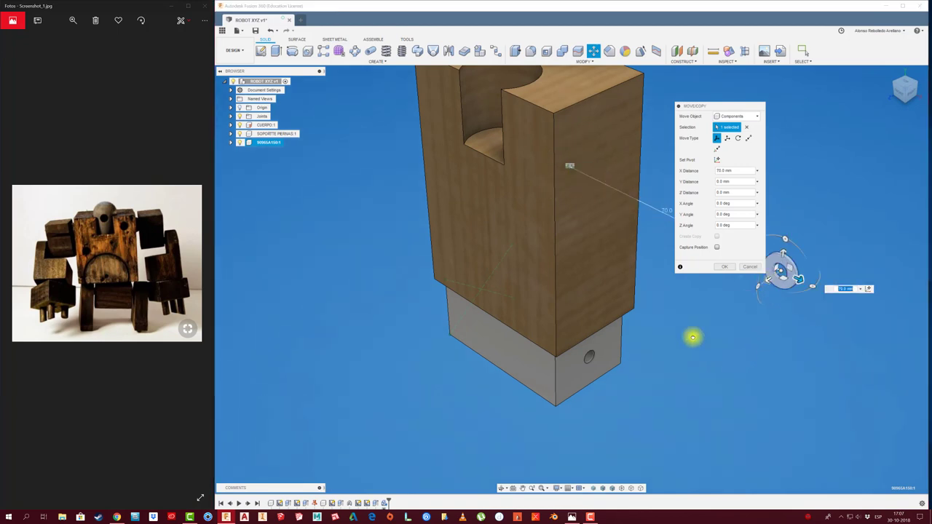
drag(692, 337, 692, 366)
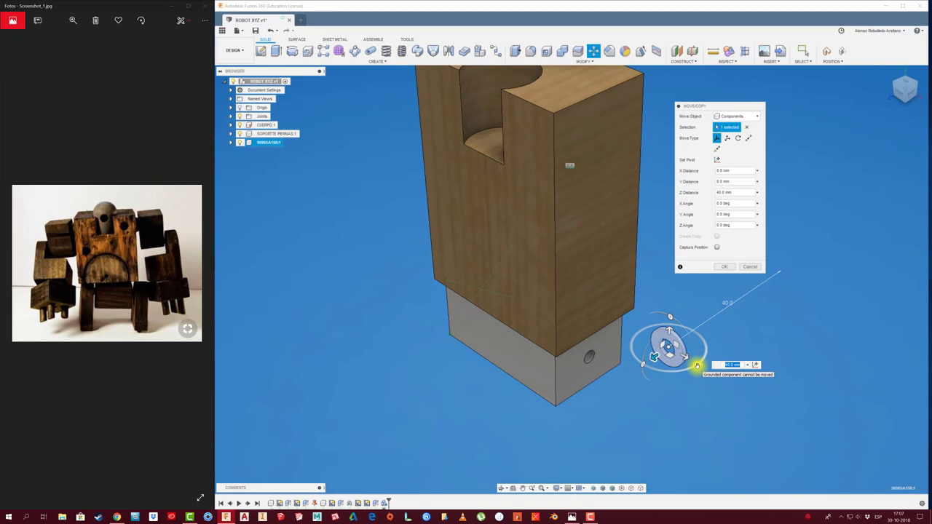
drag(697, 365, 703, 326)
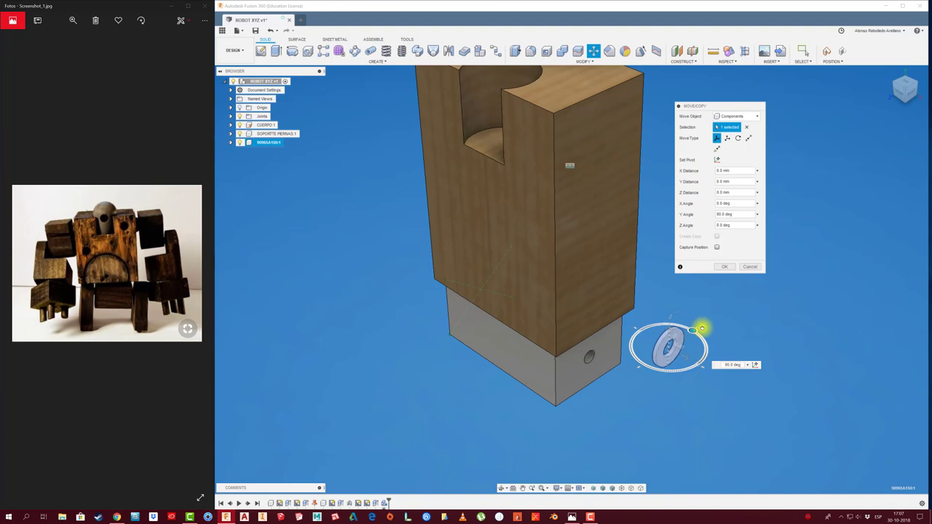
click(724, 267)
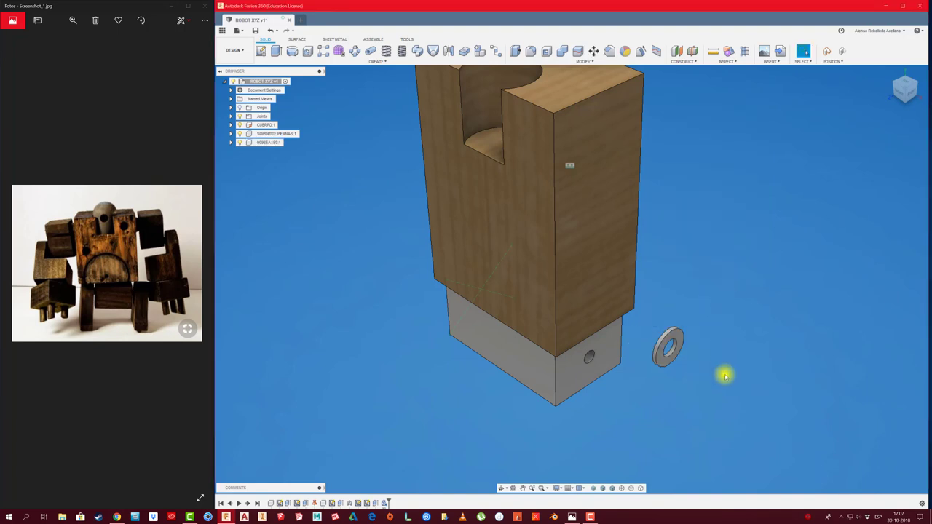
middle_drag(725, 375, 707, 370)
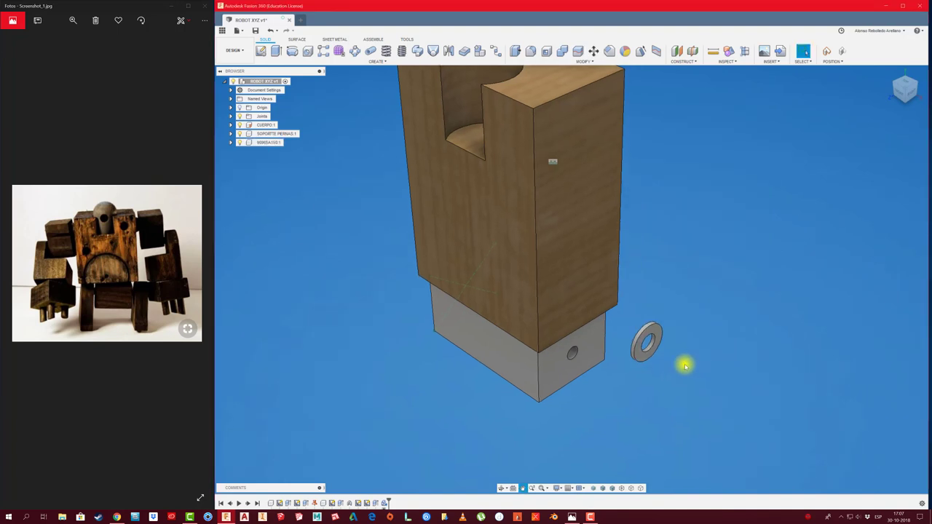
Rename the inserted washer component to GOLILLA M4
double_click(266, 142)
text(GOLILLA M4)
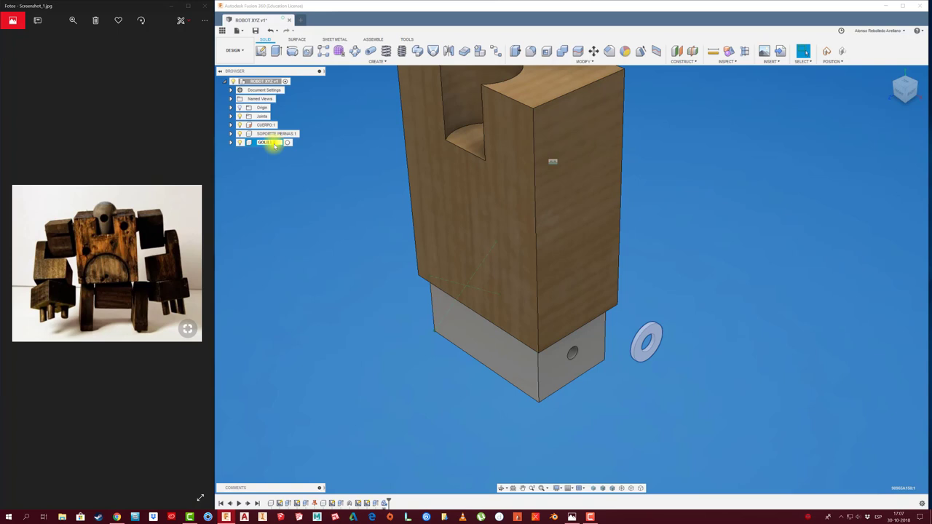
click(299, 231)
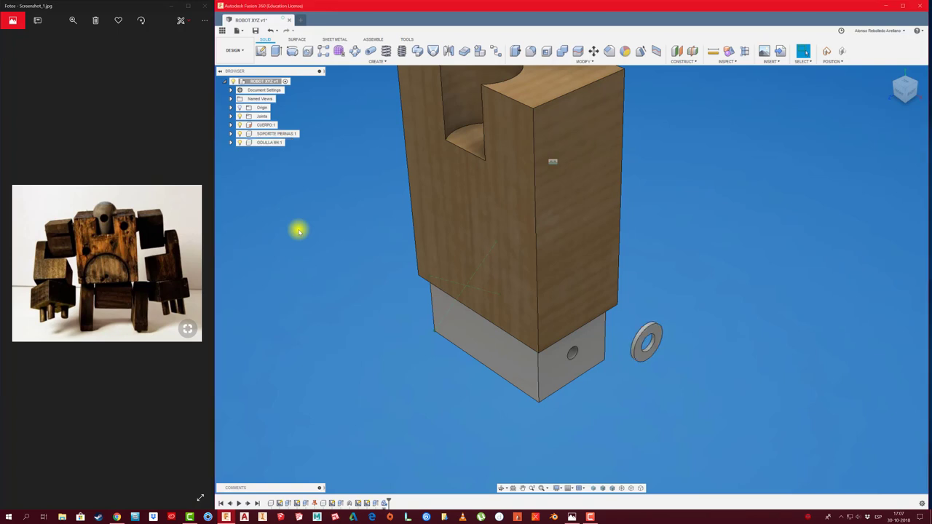
shift+middle_drag(561, 298, 751, 328)
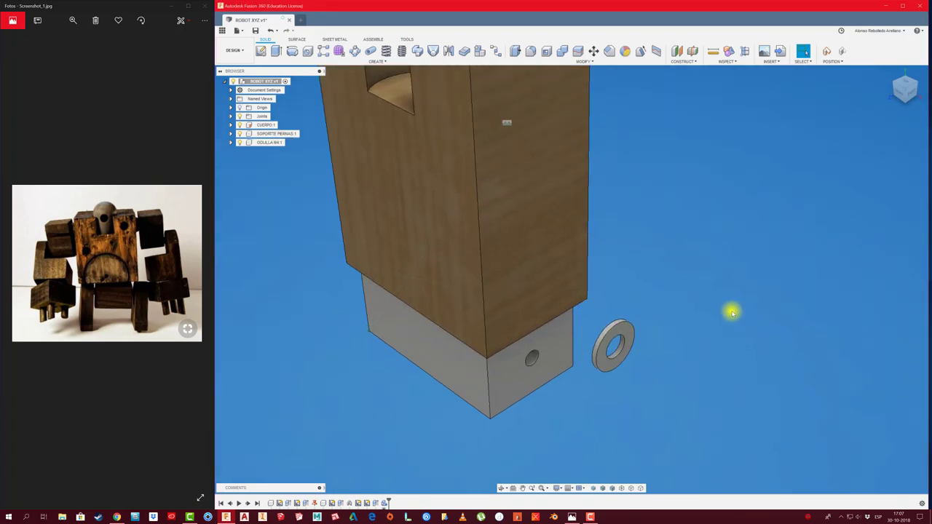
Capture the washer's position and rigidly joint its hole to the block's side hole
key(j)
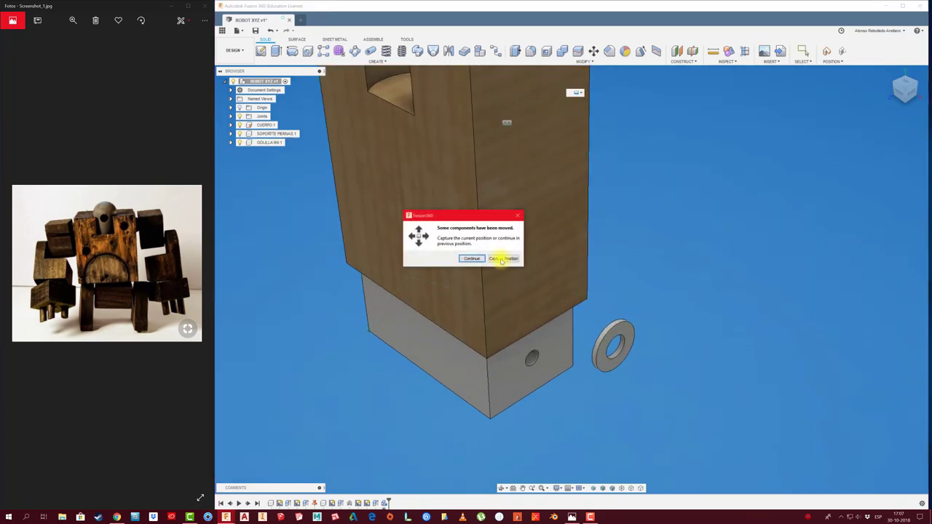
click(501, 259)
shift+middle_drag(635, 353, 590, 338)
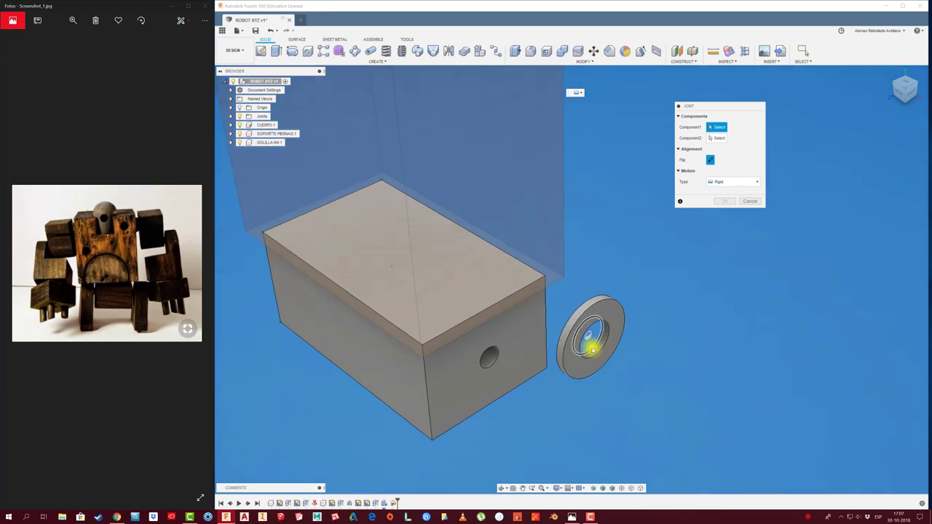
scroll(591, 349, up, 4)
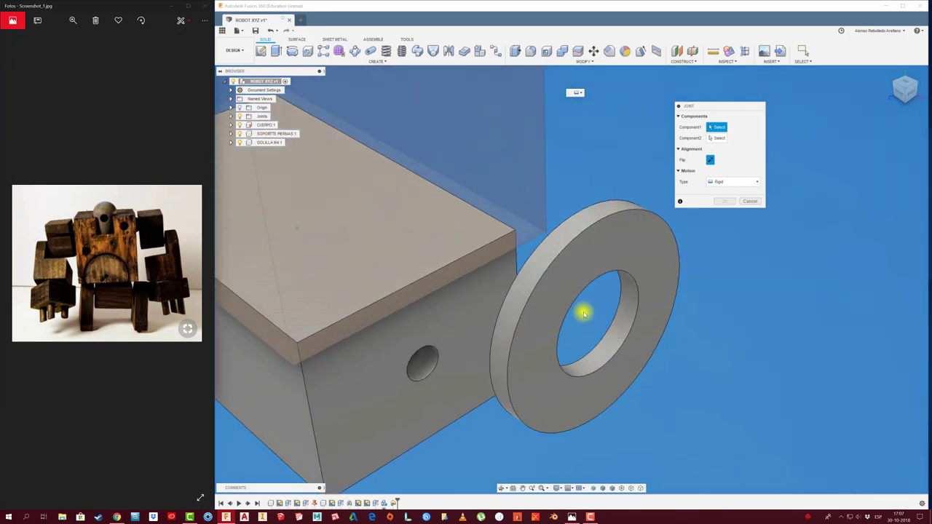
click(602, 340)
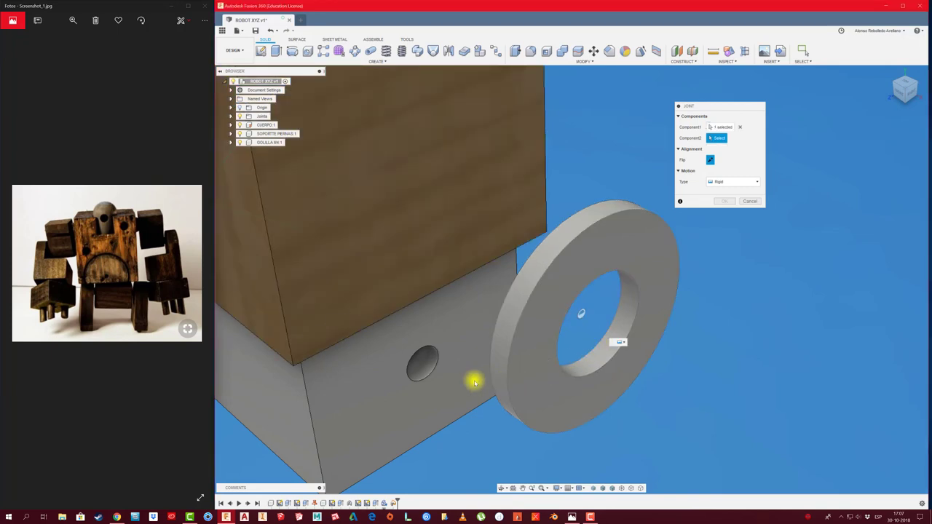
click(428, 373)
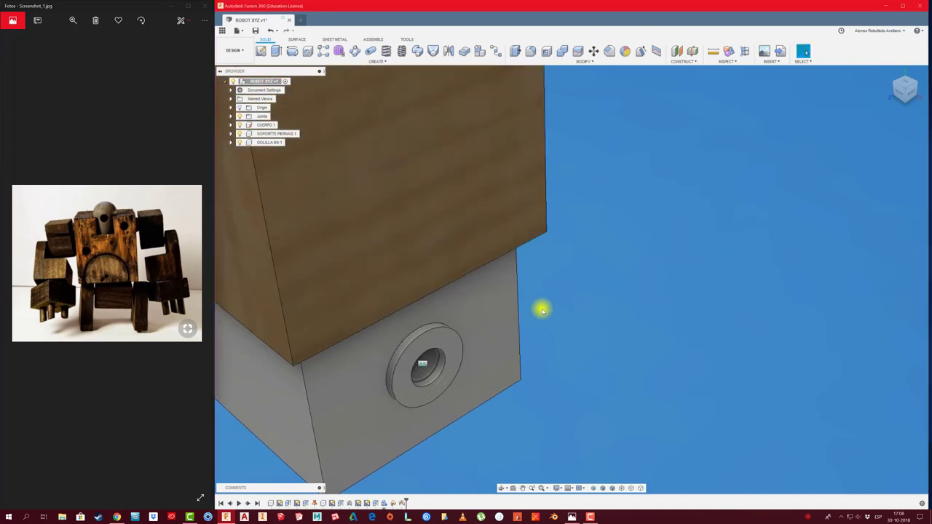
Copy and paste the washer as GOLILLA M4:2 and move it -55 mm along Z
mouse_move(542, 310)
shift+middle_down()
mouse_move(499, 314)
mouse_move(329, 211)
shift+middle_up()
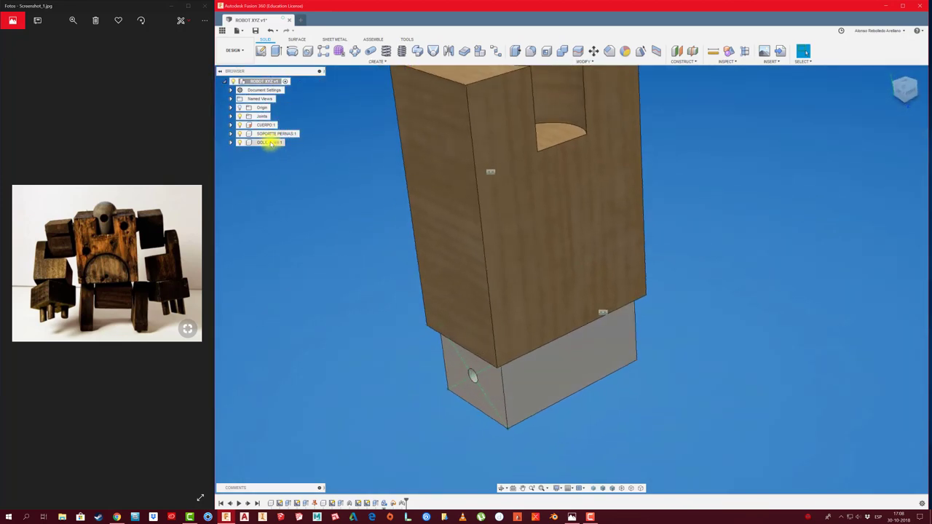
right_click(270, 142)
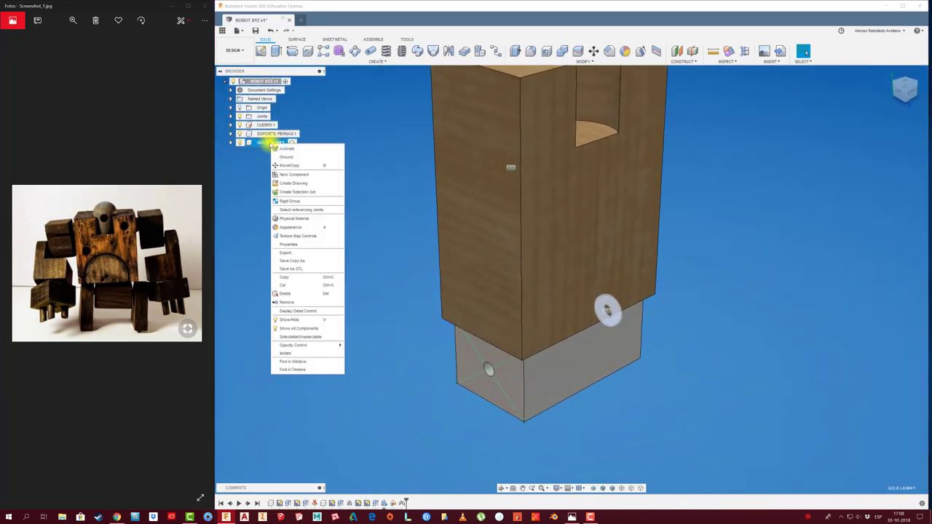
click(296, 277)
right_click(268, 84)
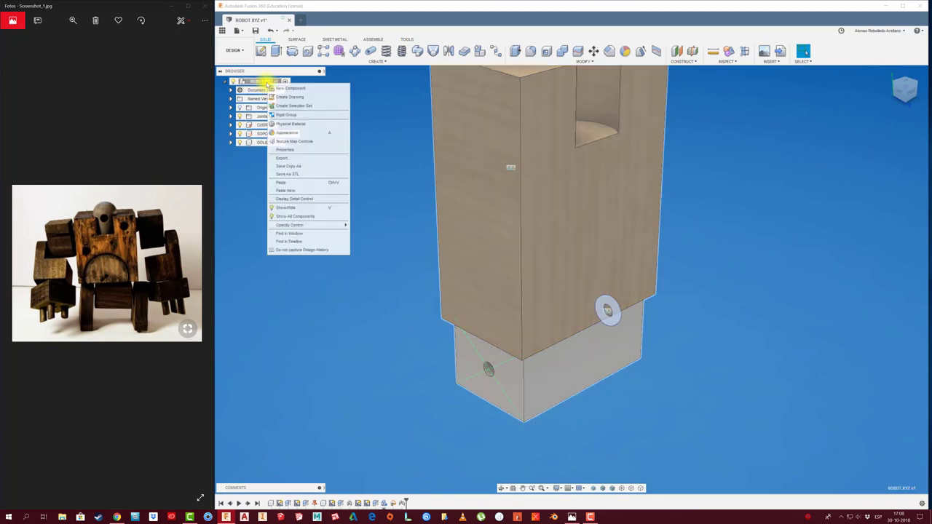
click(297, 184)
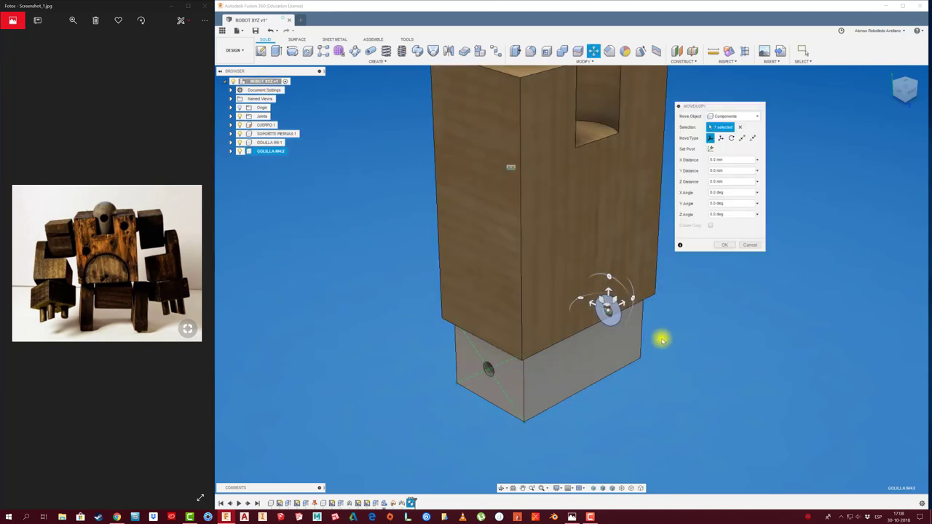
drag(613, 304, 430, 391)
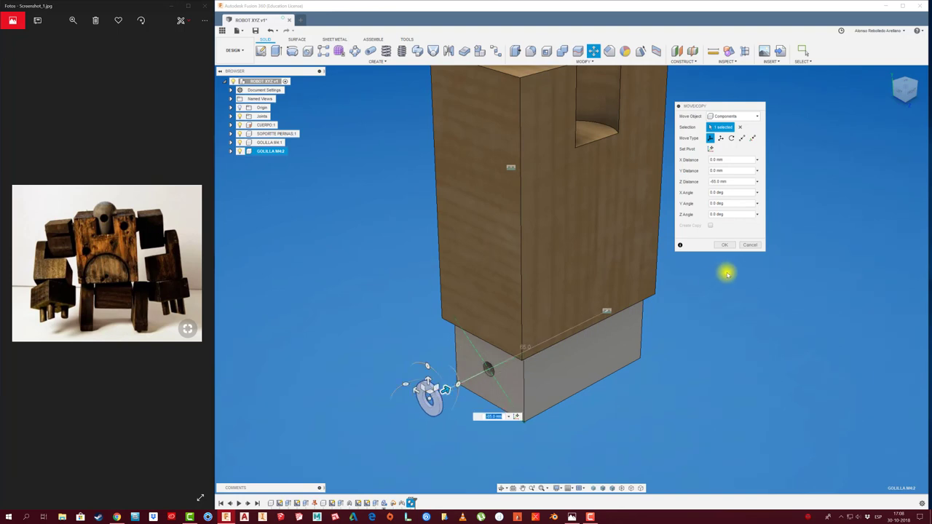
click(726, 246)
scroll(444, 424, up, 3)
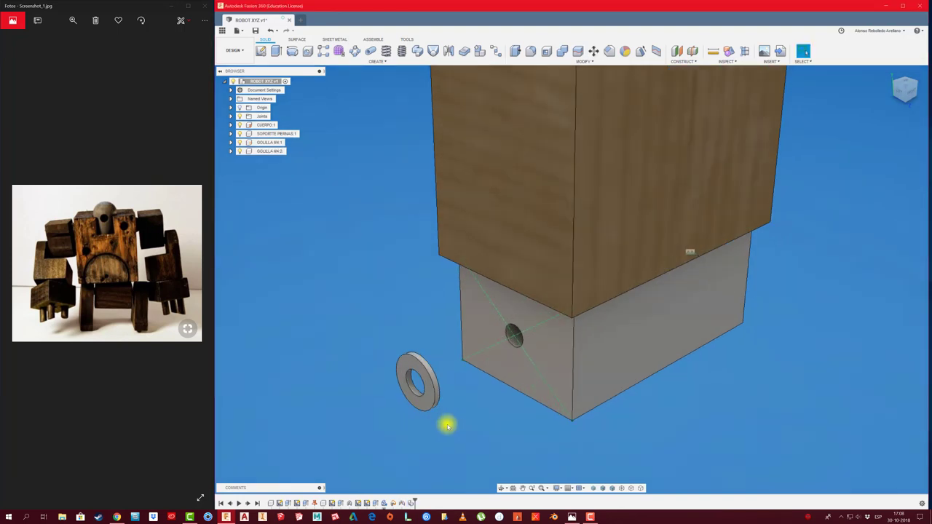
Rigidly joint GOLILLA M4:2's hole to the block's opposite side hole
key(j)
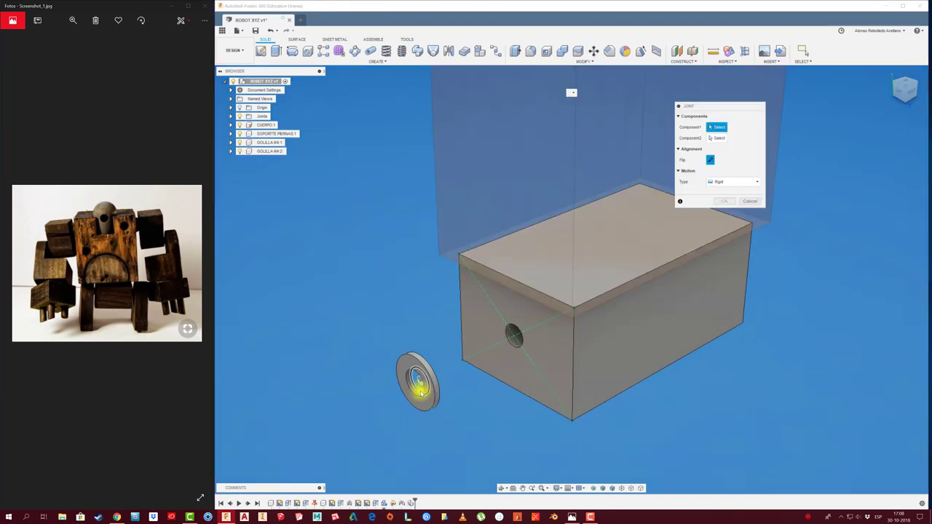
click(419, 391)
click(514, 339)
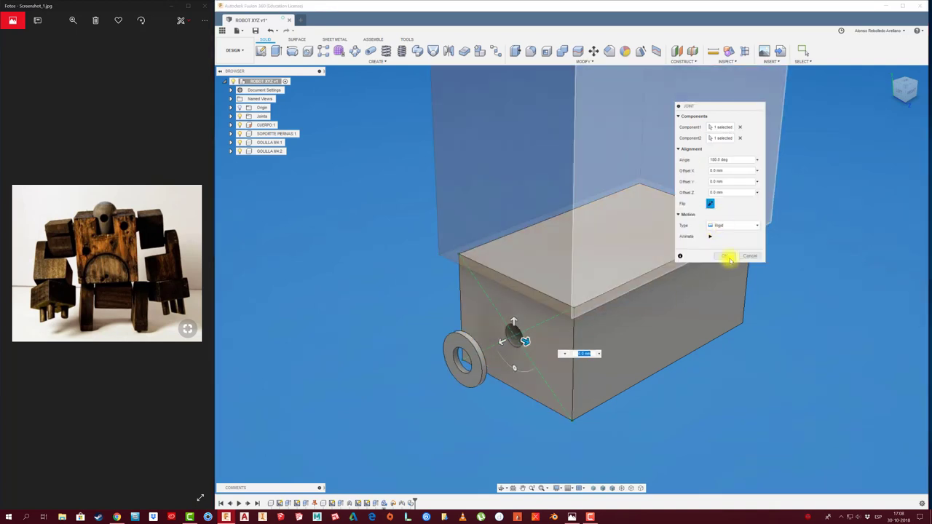
click(728, 257)
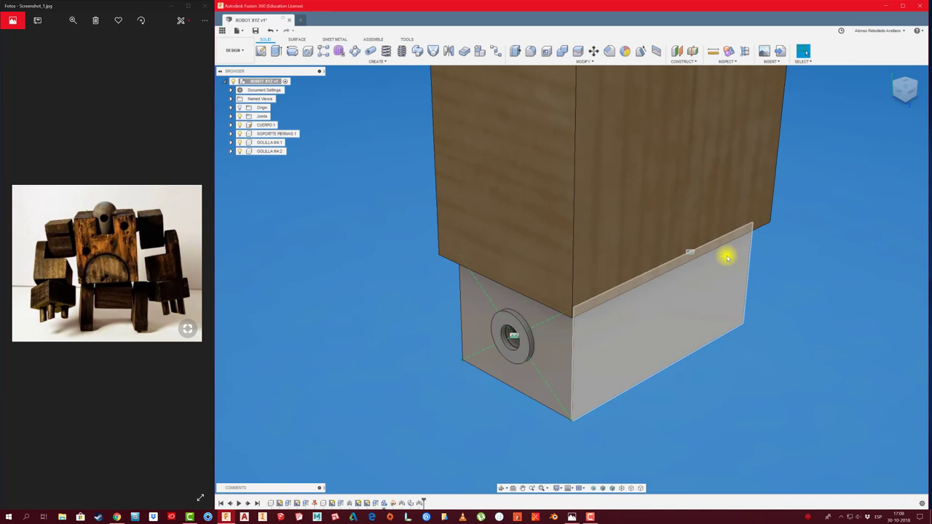
Drag Wood > Cherry from the Physical Material library onto SOPORTE PERNAS:1, then close the library
right_click(281, 134)
click(274, 134)
double_click(276, 134)
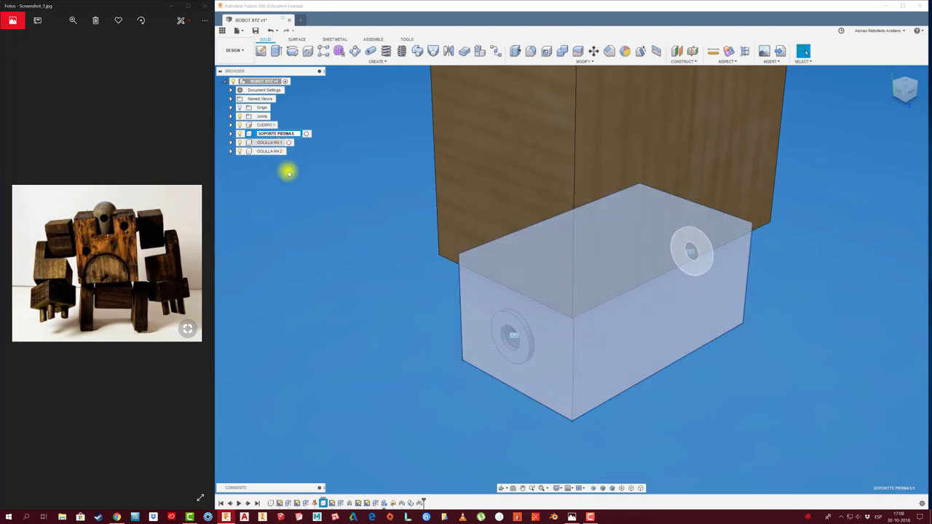
right_click(280, 135)
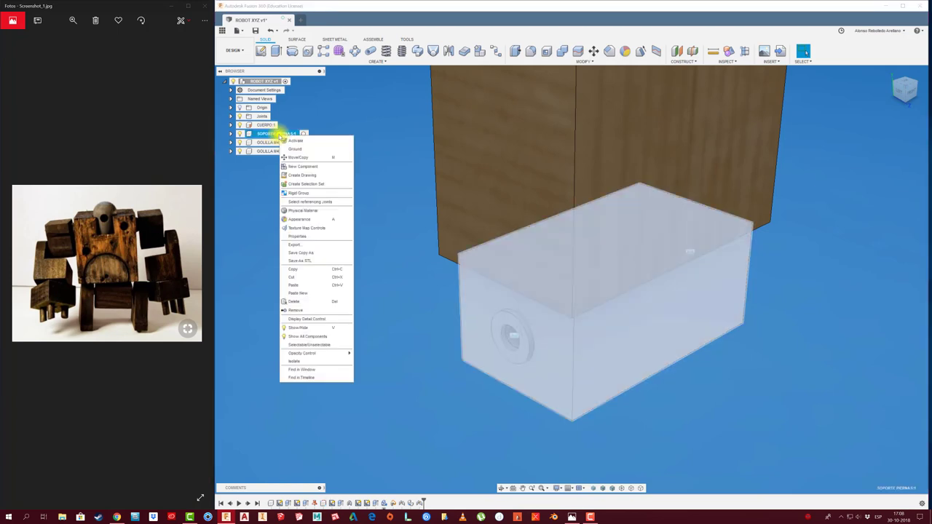
click(304, 210)
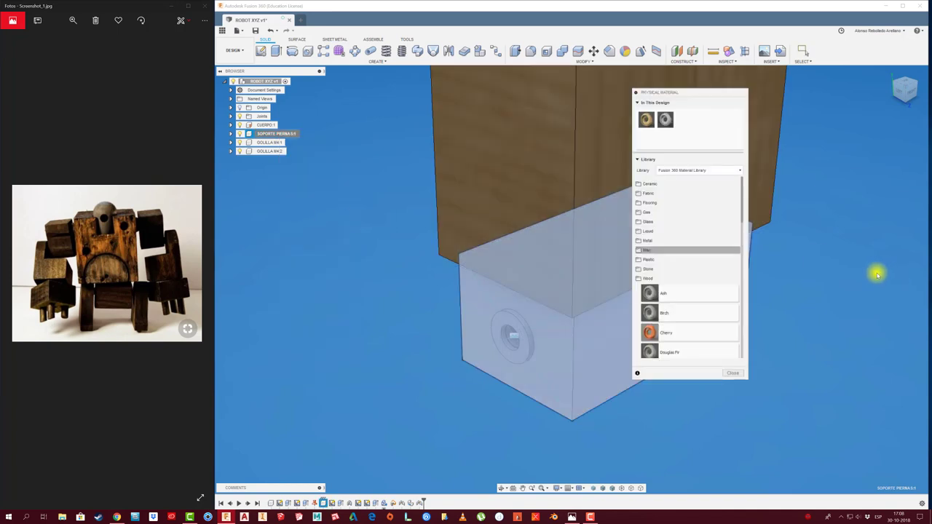
scroll(684, 315, down, 1)
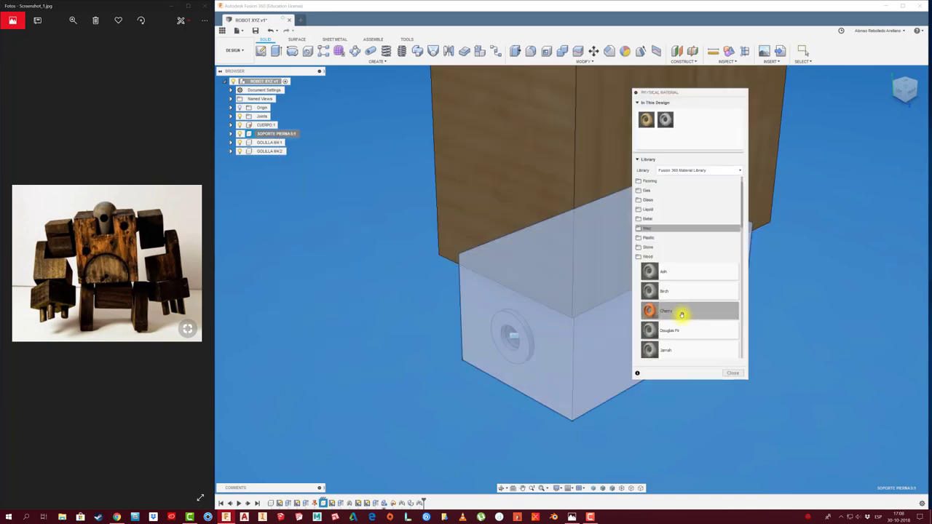
drag(650, 312, 558, 357)
drag(671, 375, 836, 310)
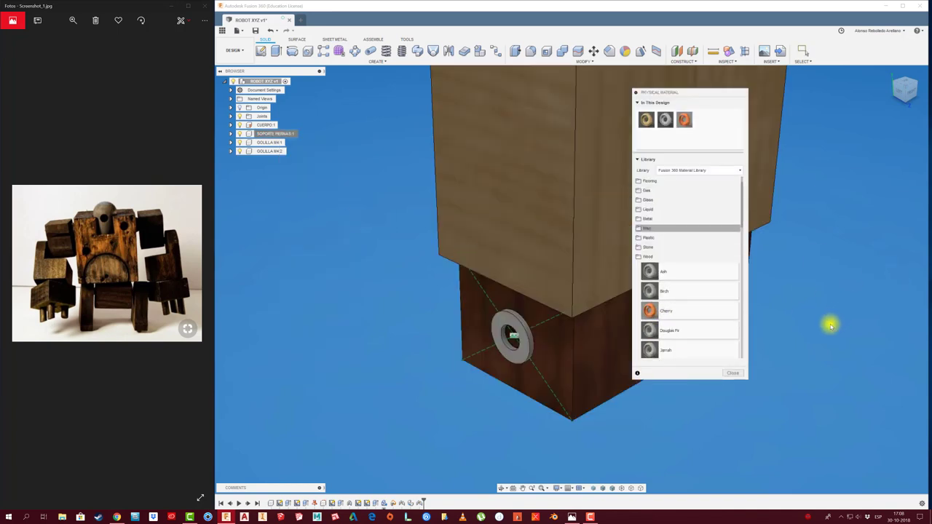
click(635, 93)
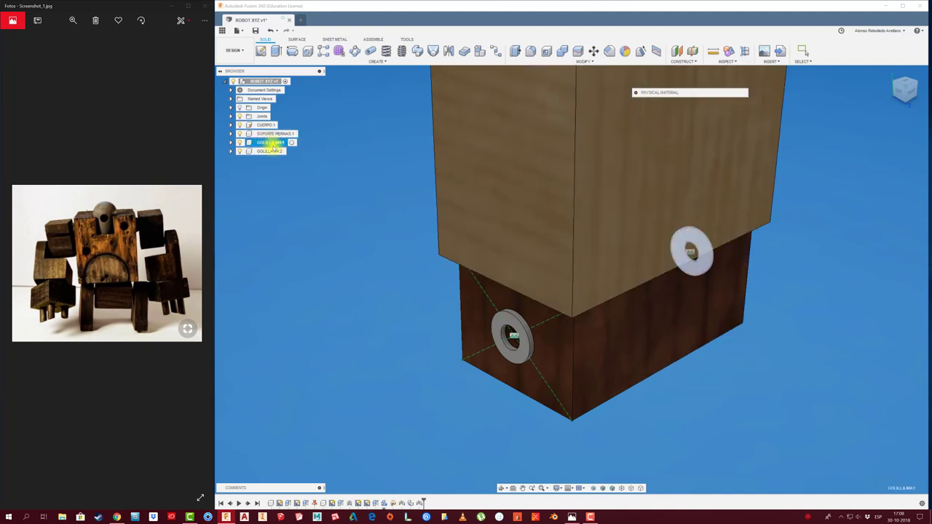
click(362, 230)
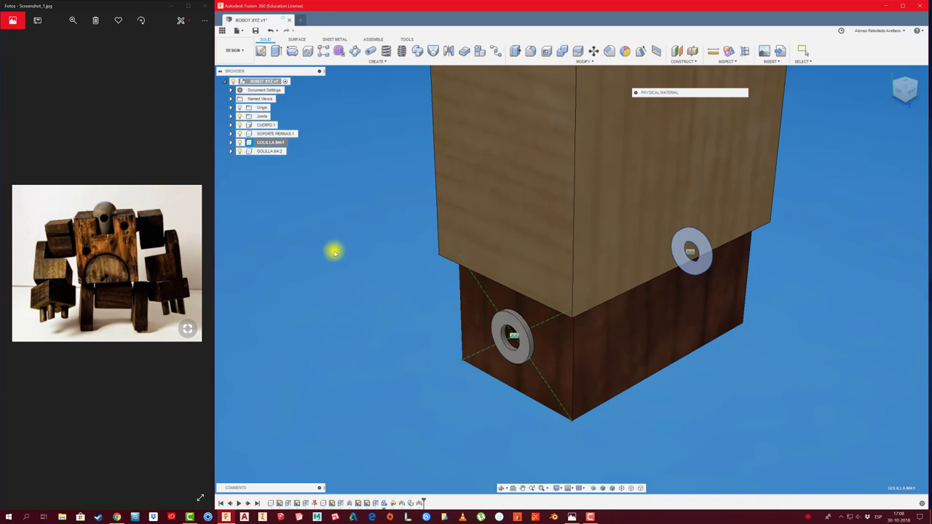
key(Escape)
right_click(268, 150)
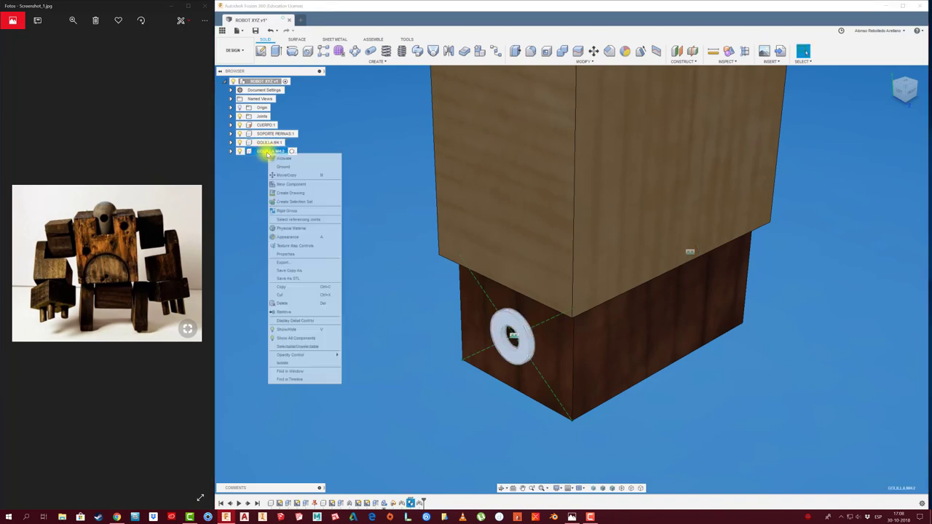
click(286, 254)
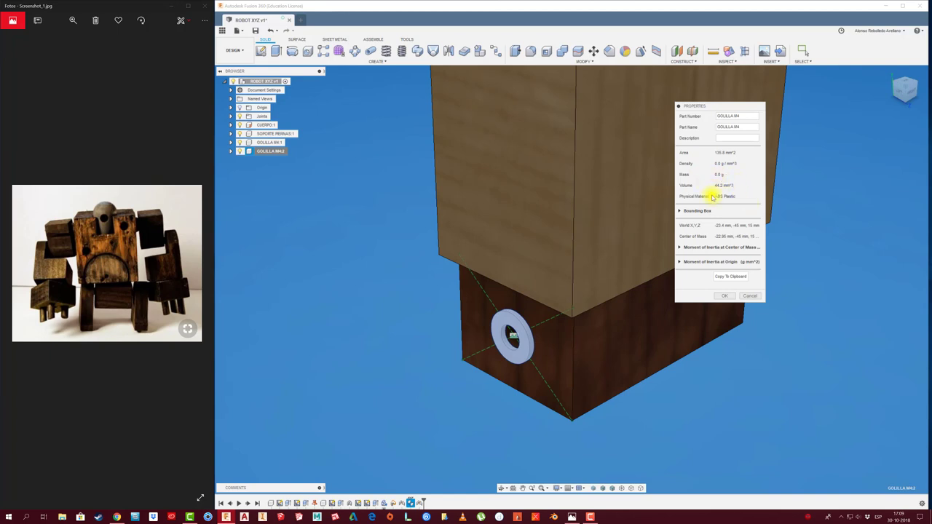
click(749, 297)
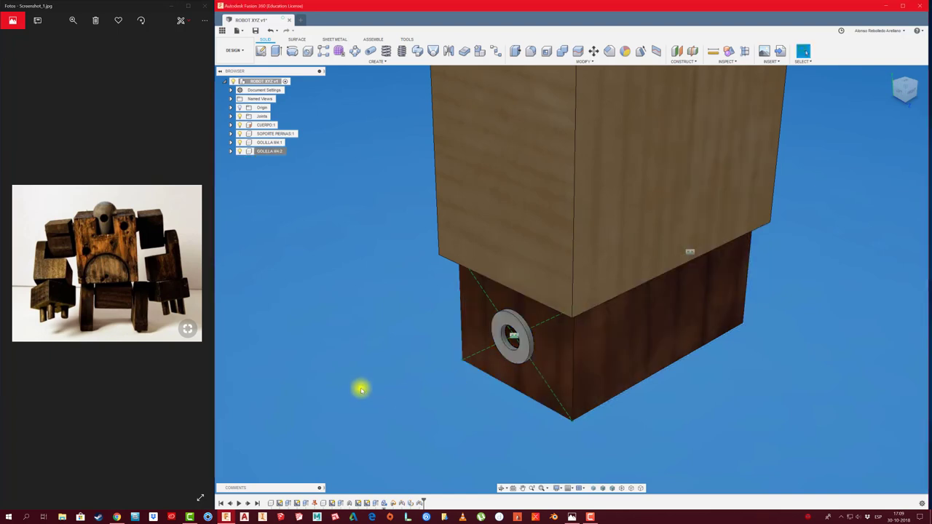
scroll(360, 387, down, 2)
scroll(360, 387, down, 2)
mouse_move(335, 345)
shift+middle_down()
mouse_move(130, 326)
mouse_move(136, 291)
mouse_move(124, 301)
mouse_move(131, 323)
mouse_move(148, 330)
mouse_move(291, 303)
mouse_move(272, 116)
shift+middle_up()
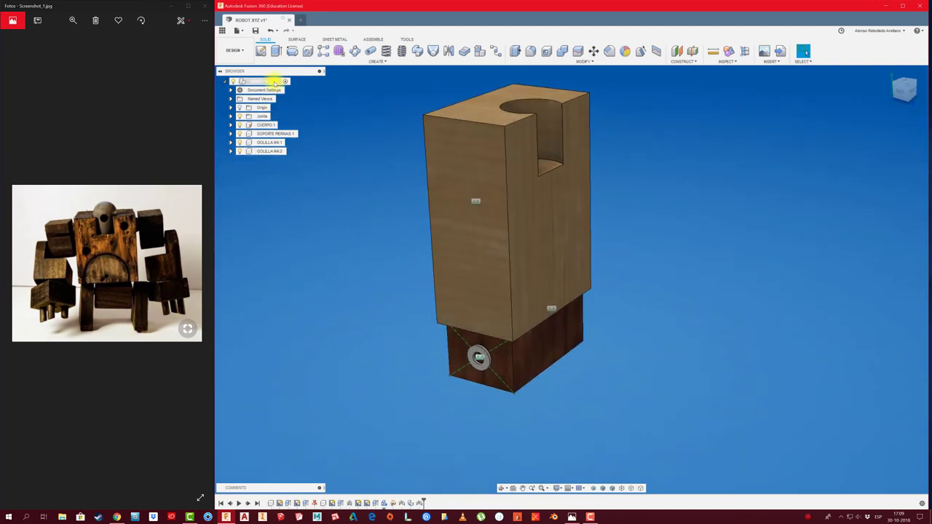
Create a new component named PIERNAS under the ROBOT XYZ v1 root
right_click(272, 80)
click(294, 87)
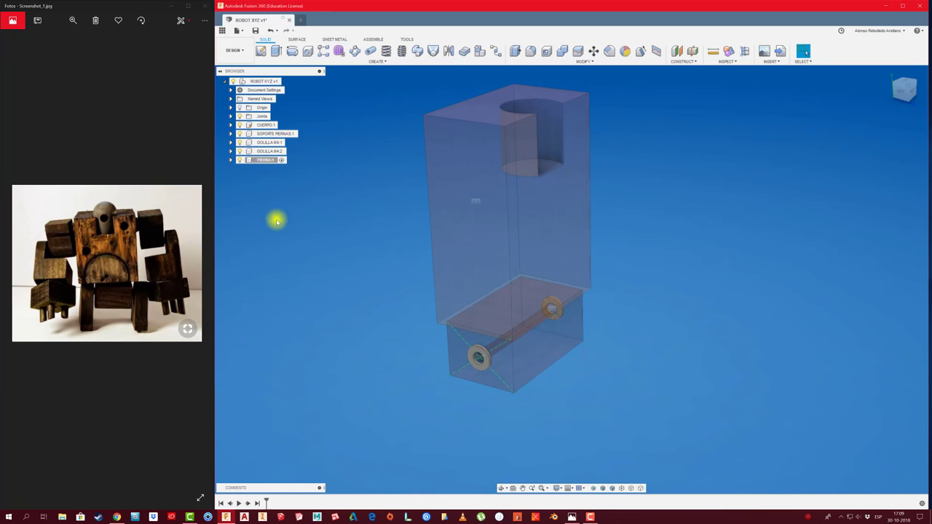
Start a new sketch on the support block's side face
click(260, 52)
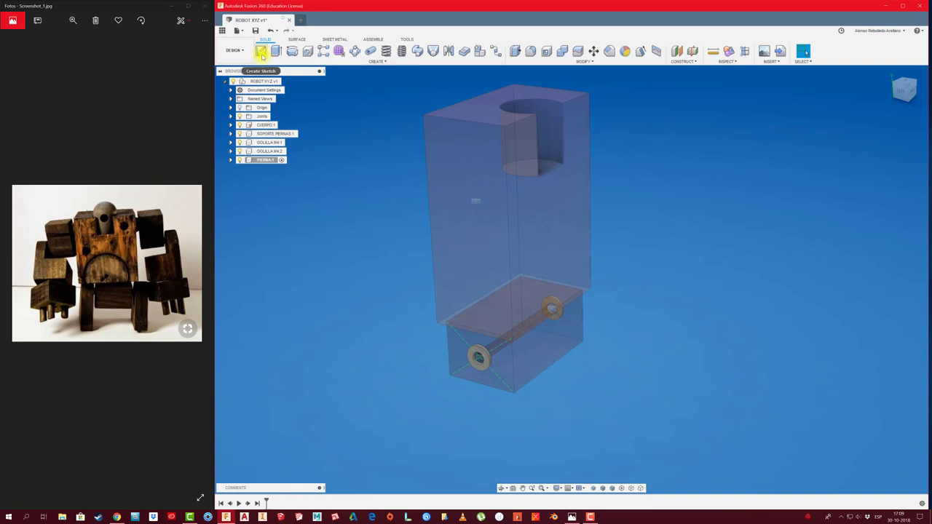
click(483, 390)
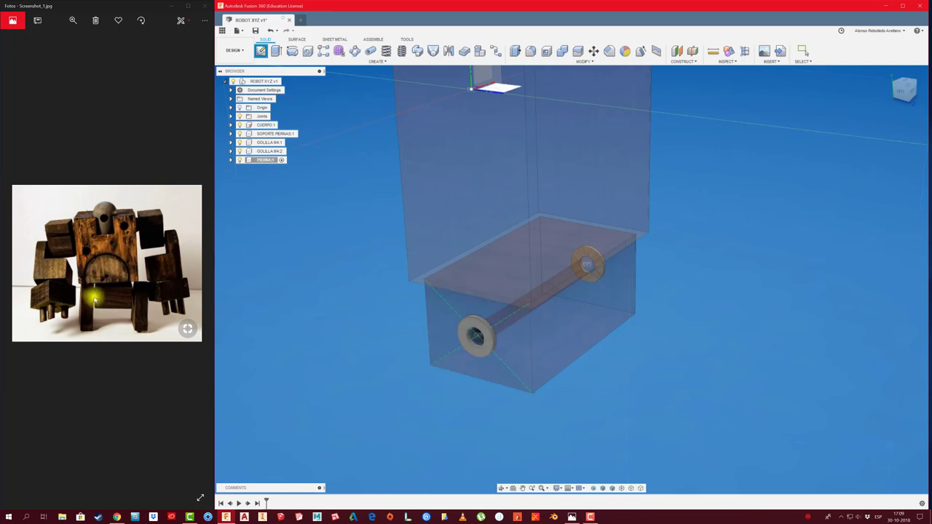
click(476, 355)
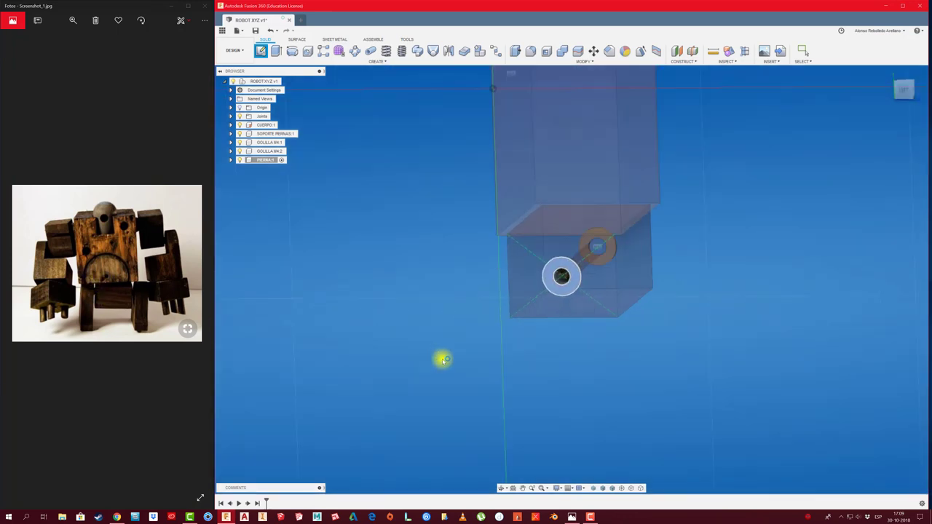
scroll(458, 204, up, 3)
scroll(341, 95, up, 2)
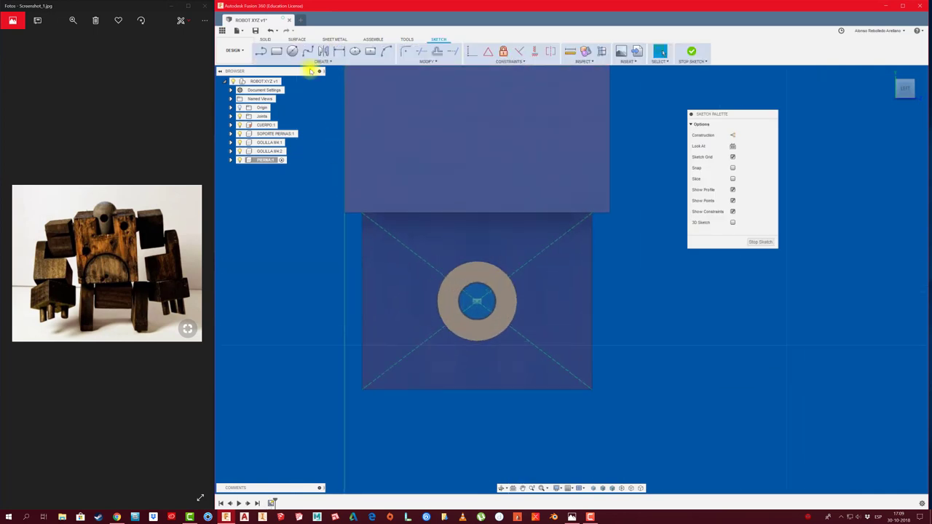
Draw an 18 mm circle centred on the washer and finish the sketch
click(291, 51)
scroll(477, 300, up, 2)
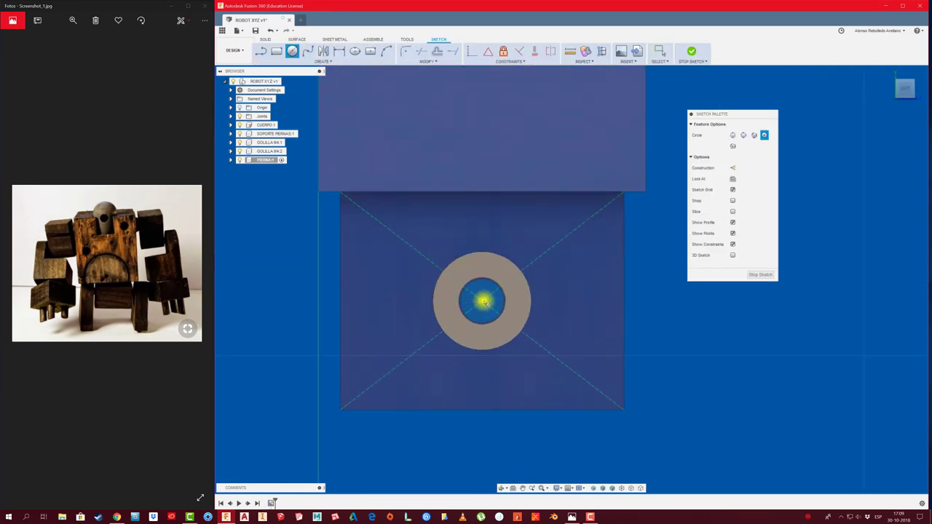
click(482, 300)
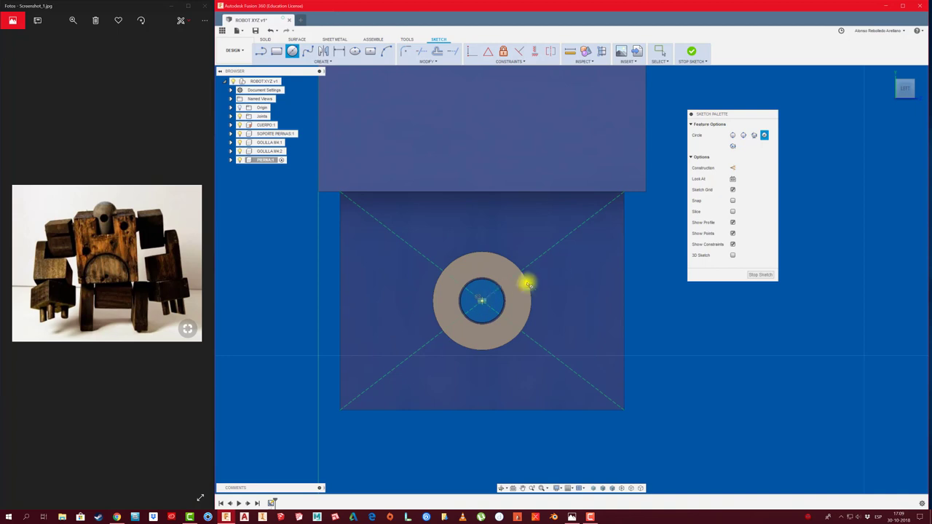
scroll(543, 277, down, 1)
scroll(557, 268, down, 2)
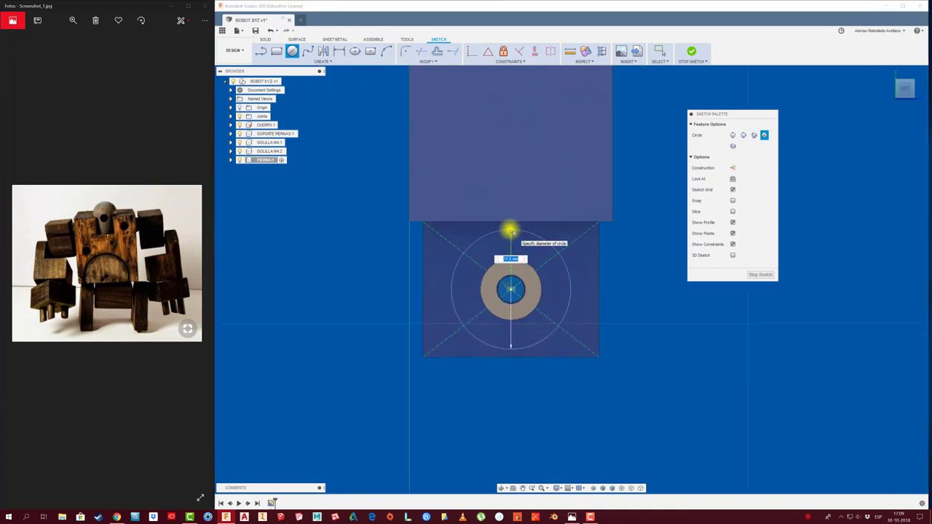
key(Return)
key(Escape)
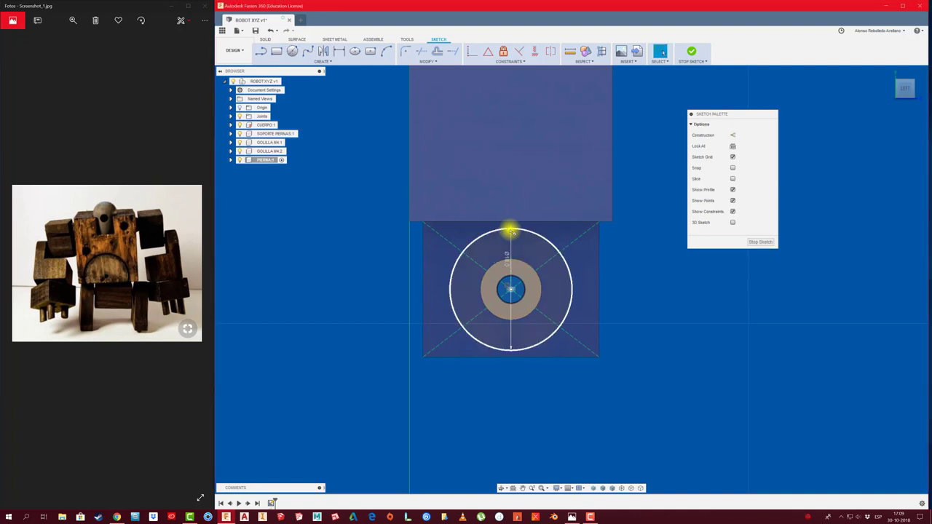
click(758, 243)
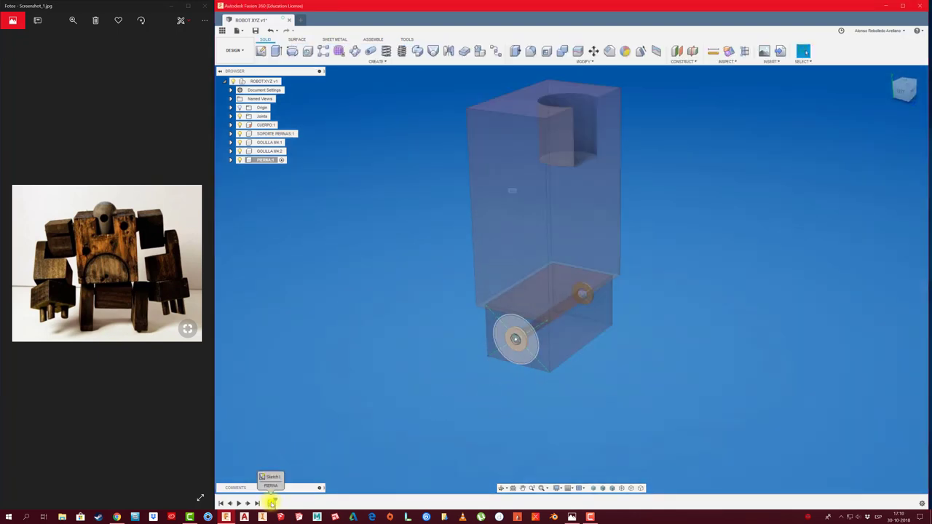
Reopen the sketch and add a horizontal construction line through the washer centre
right_click(270, 502)
click(288, 424)
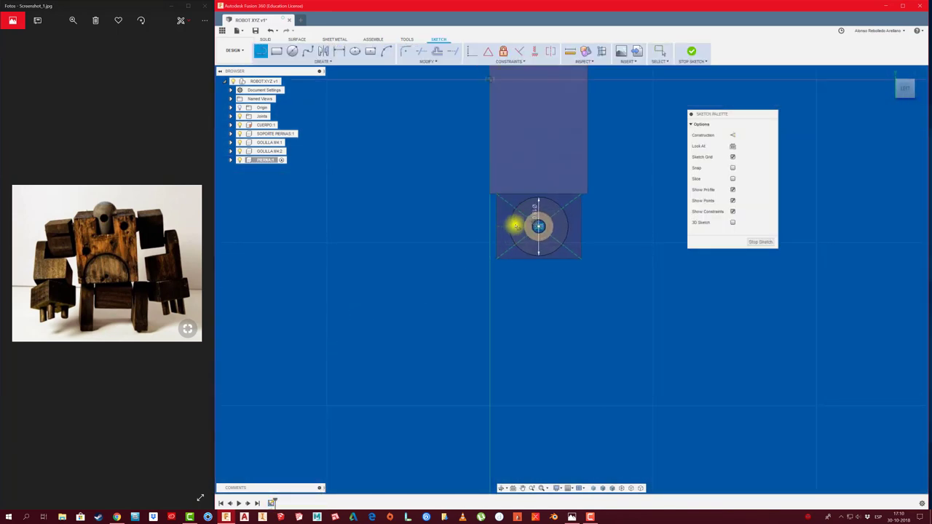
click(466, 225)
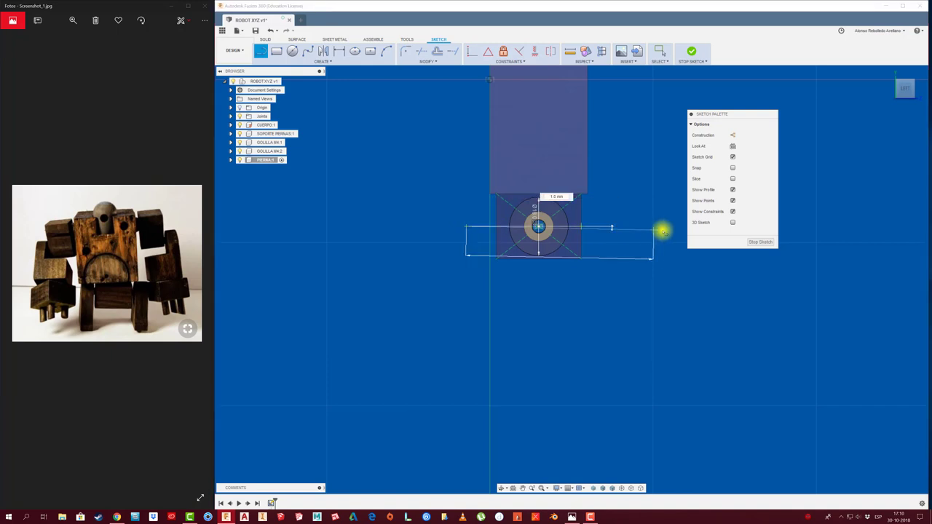
click(656, 226)
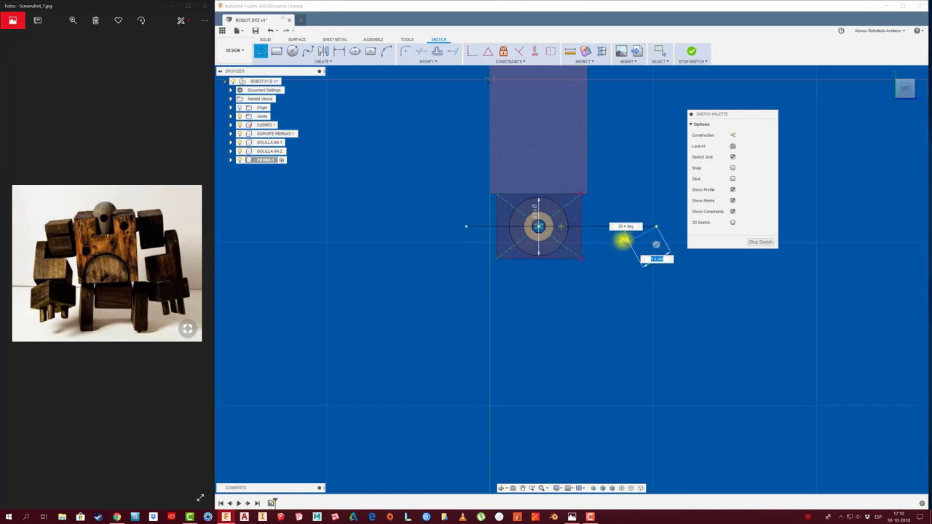
key(Escape)
click(618, 227)
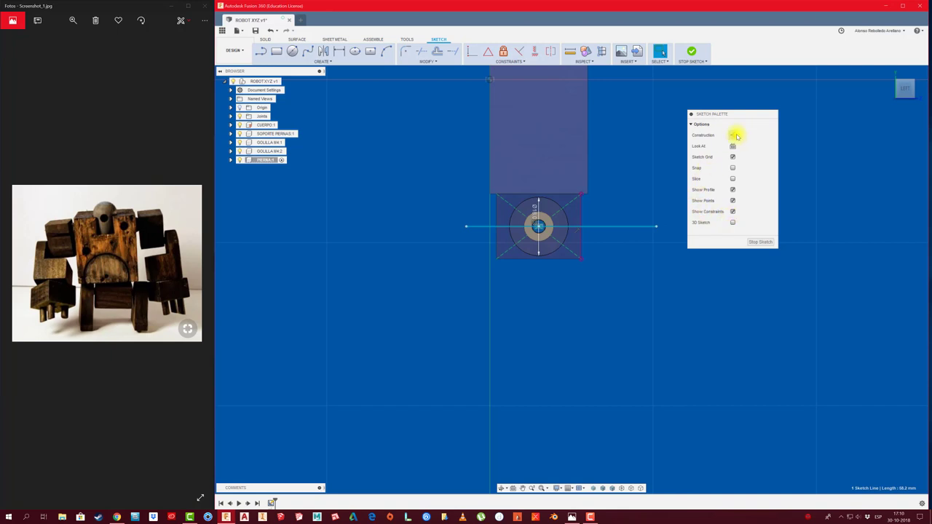
click(733, 136)
middle_drag(538, 273, 497, 276)
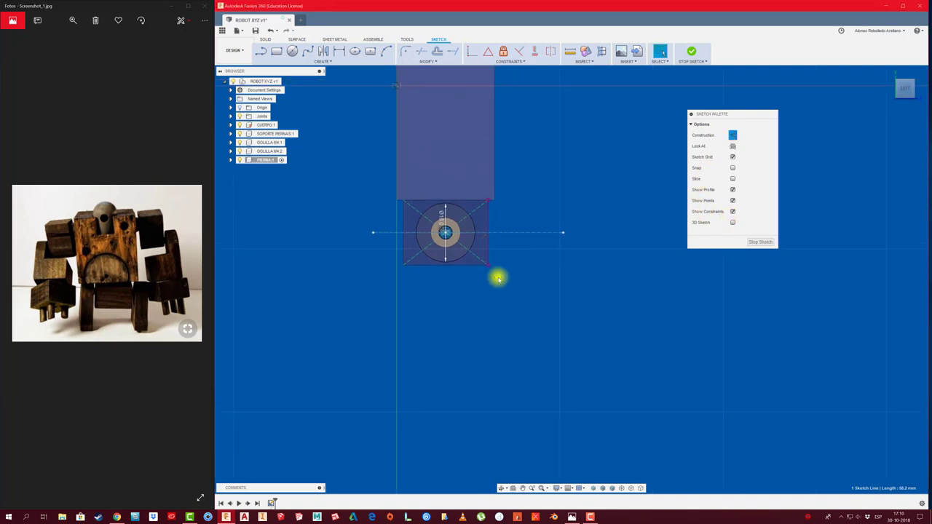
Draw the leg's outer vertical edge and the horizontal foot line below it
key(l)
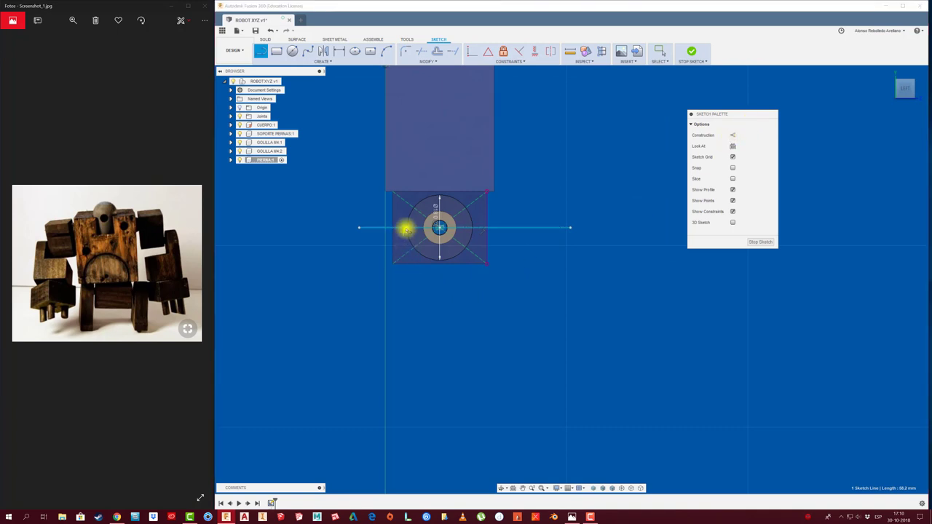
click(405, 227)
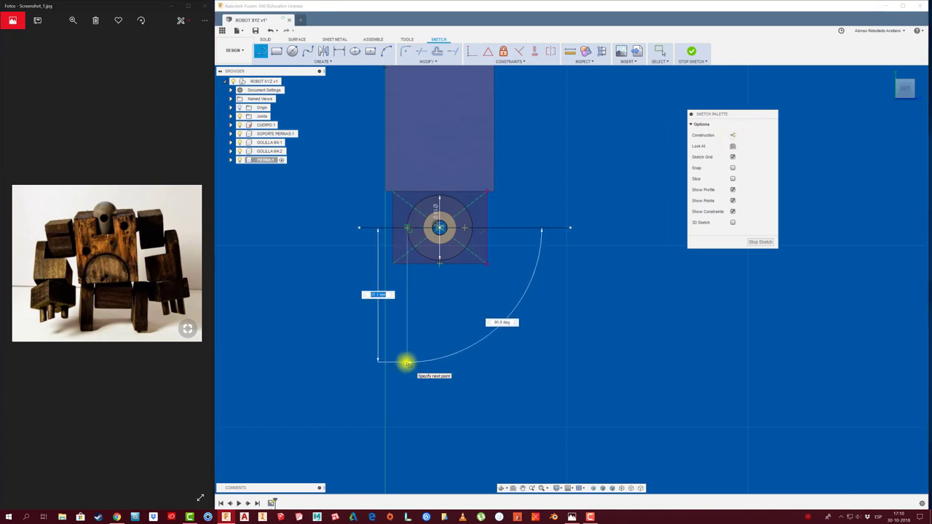
click(406, 364)
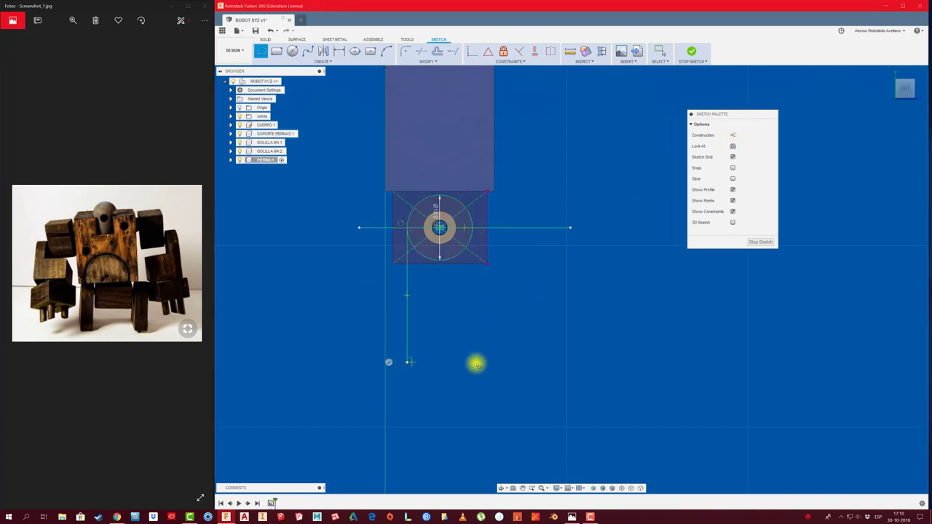
click(529, 360)
key(Escape)
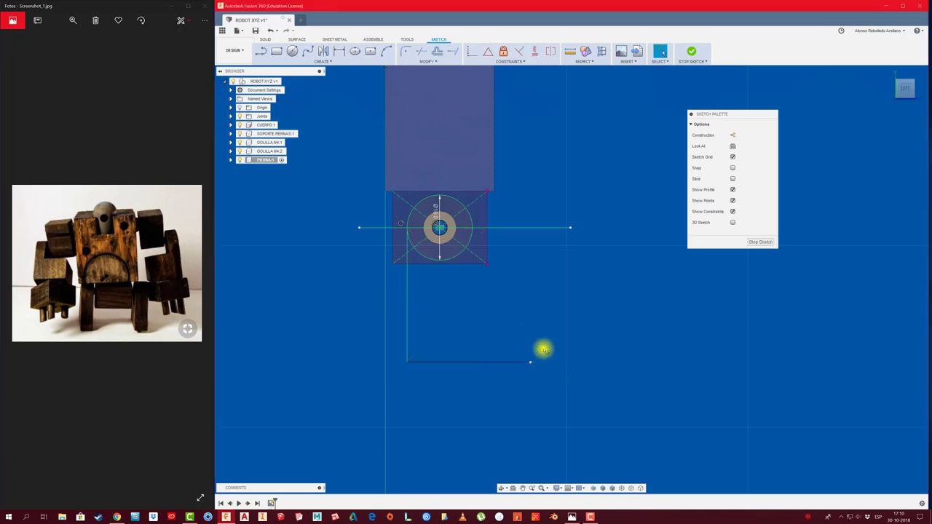
Draw the inner vertical line down from the circle's edge and begin an arc at the foot's end
key(l)
click(473, 230)
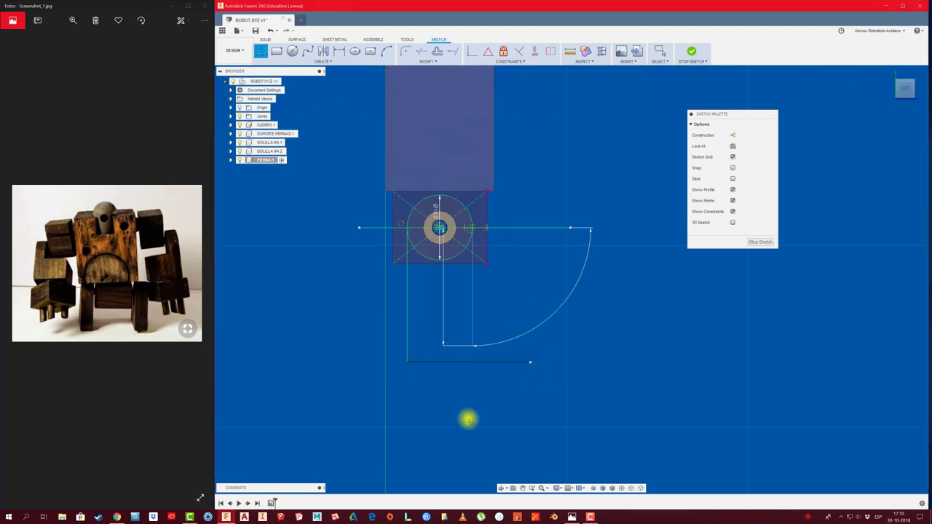
click(474, 402)
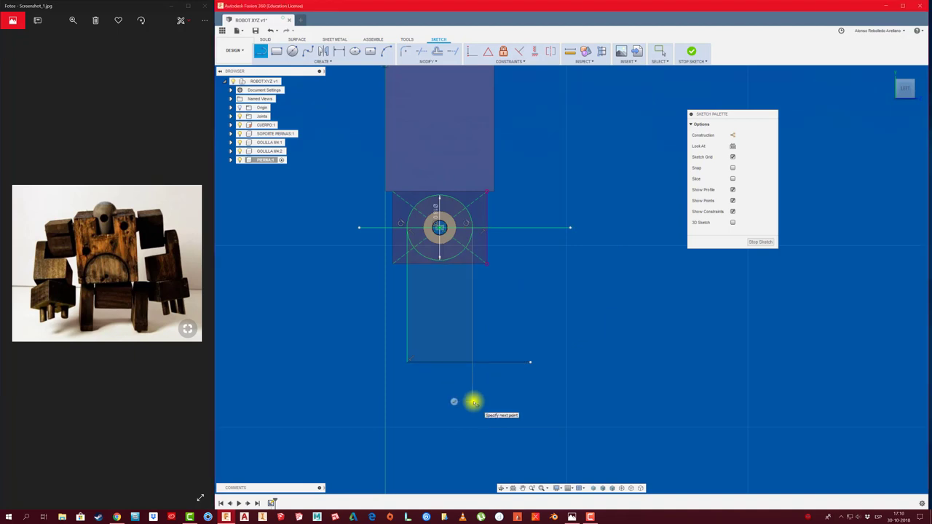
key(Escape)
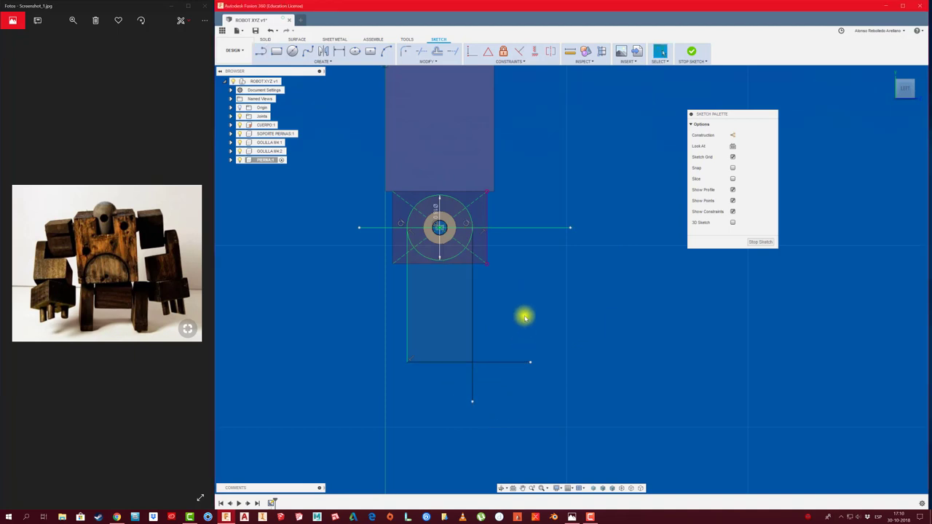
click(261, 51)
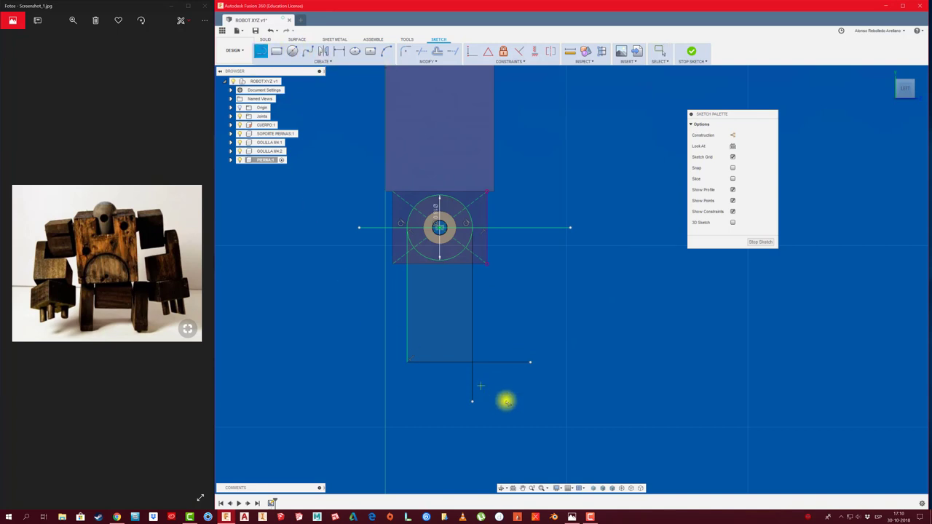
drag(530, 362, 530, 330)
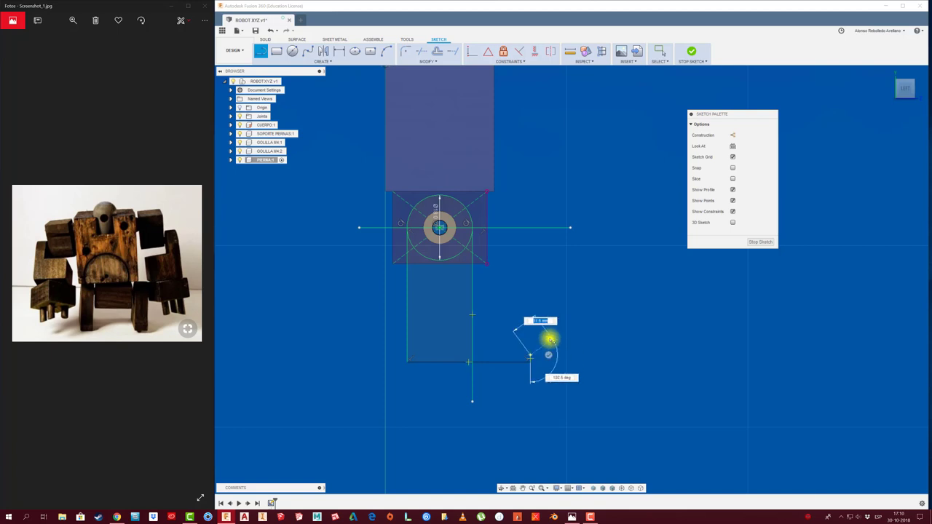
Add a 10 mm vertical line at the foot's end and a horizontal closing line
key(Escape)
scroll(524, 354, up, 5)
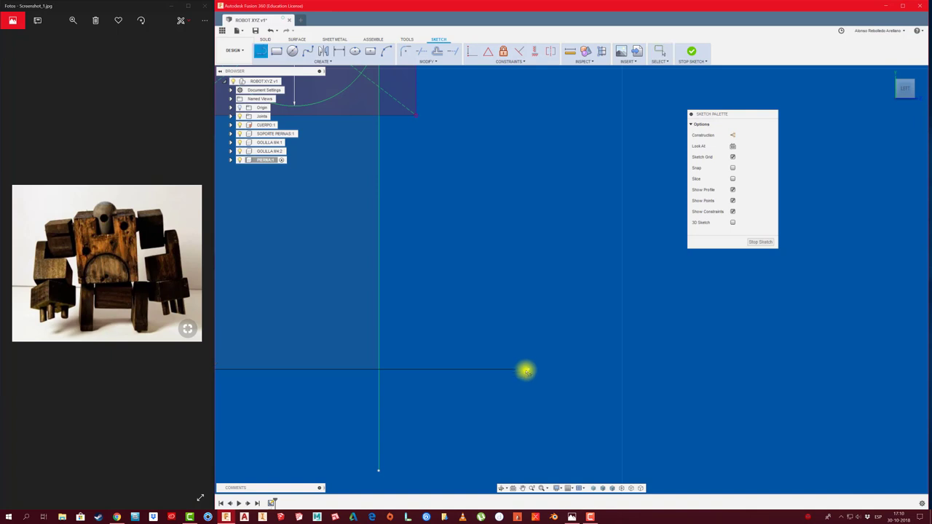
click(527, 371)
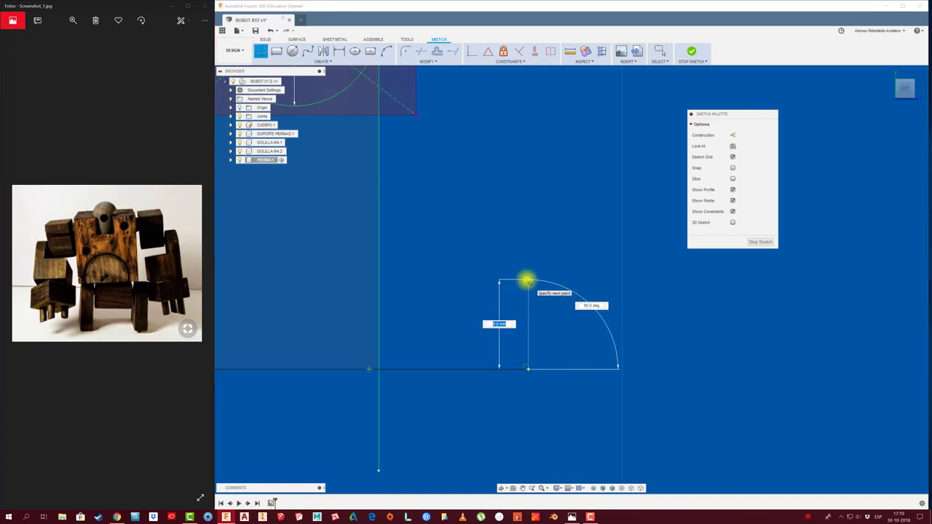
key(Tab)
key(Tab)
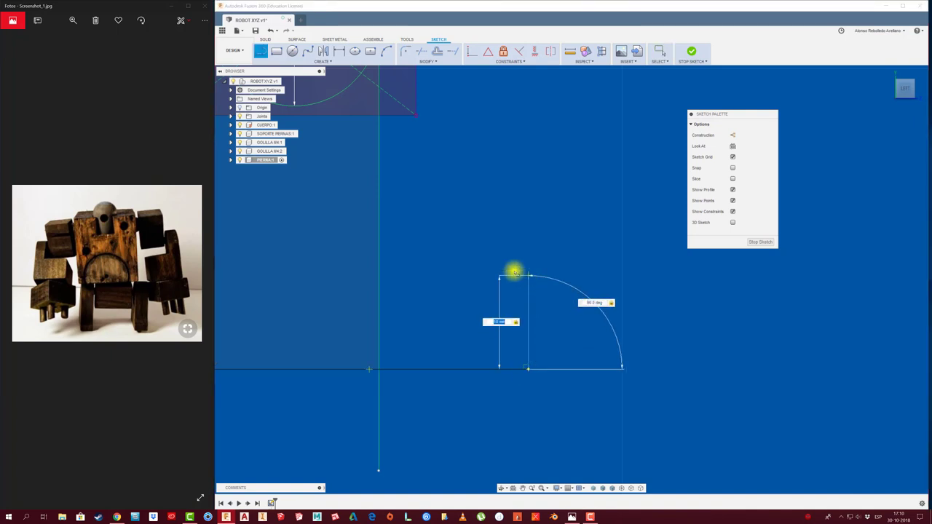
click(494, 278)
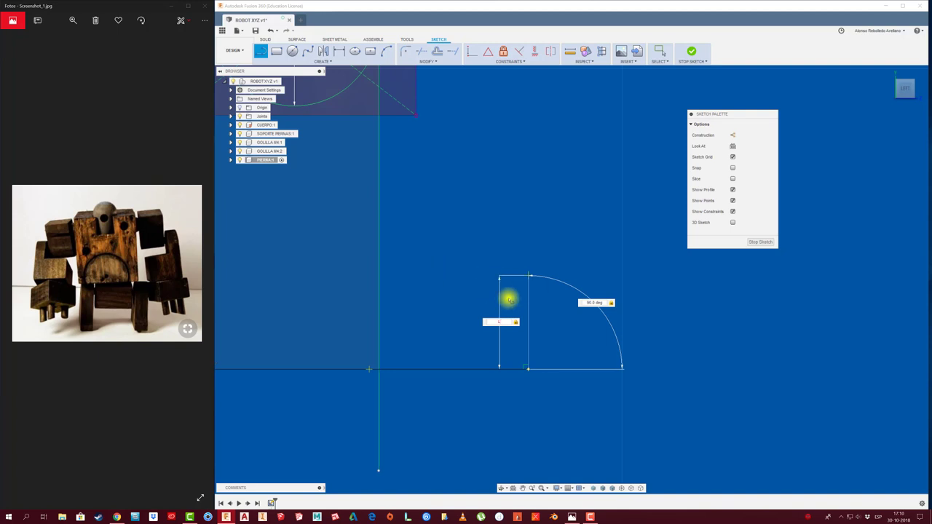
key(Escape)
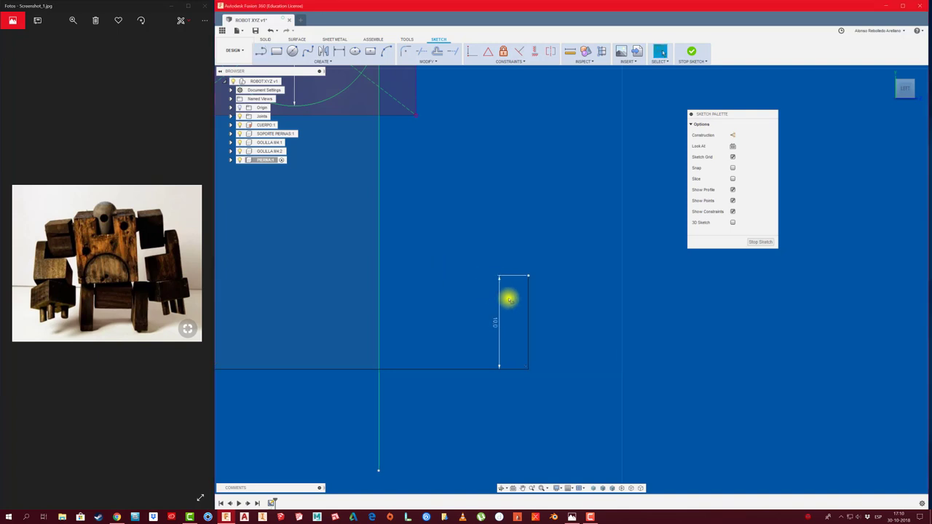
key(l)
click(529, 276)
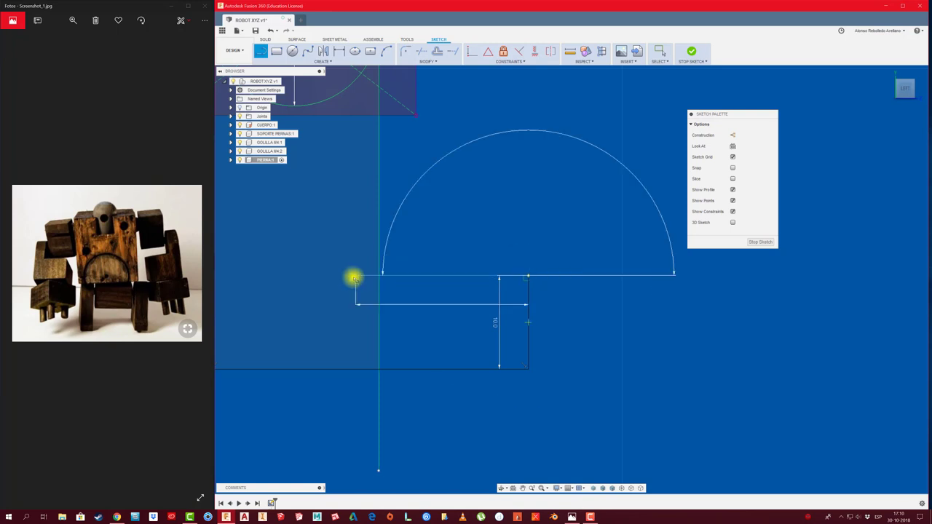
click(350, 275)
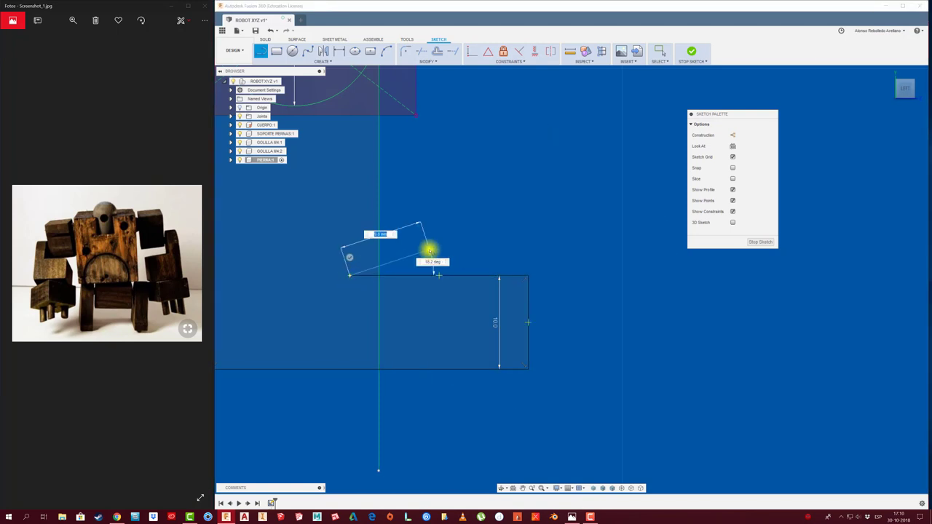
Trim leftover segments and the lower circle half, fillet the inner corner, and finish the sketch
key(t)
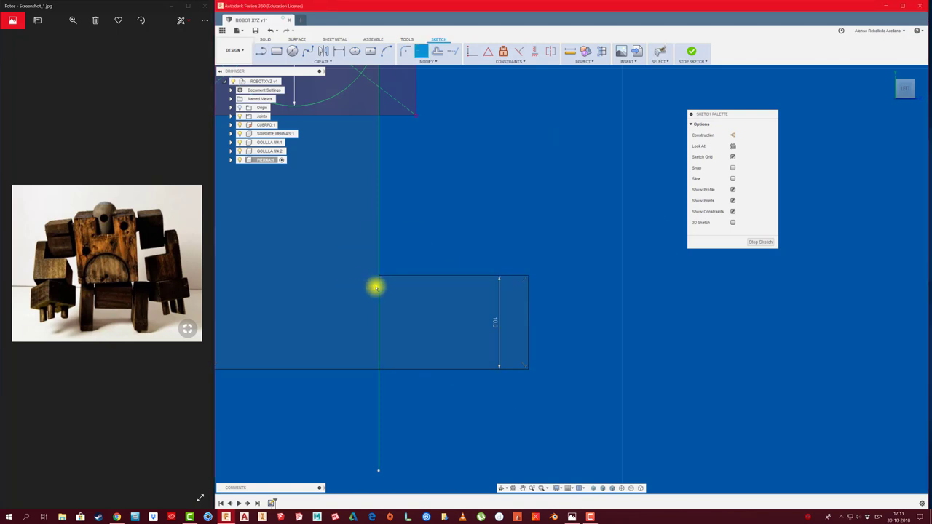
click(376, 288)
click(377, 397)
scroll(444, 357, down, 2)
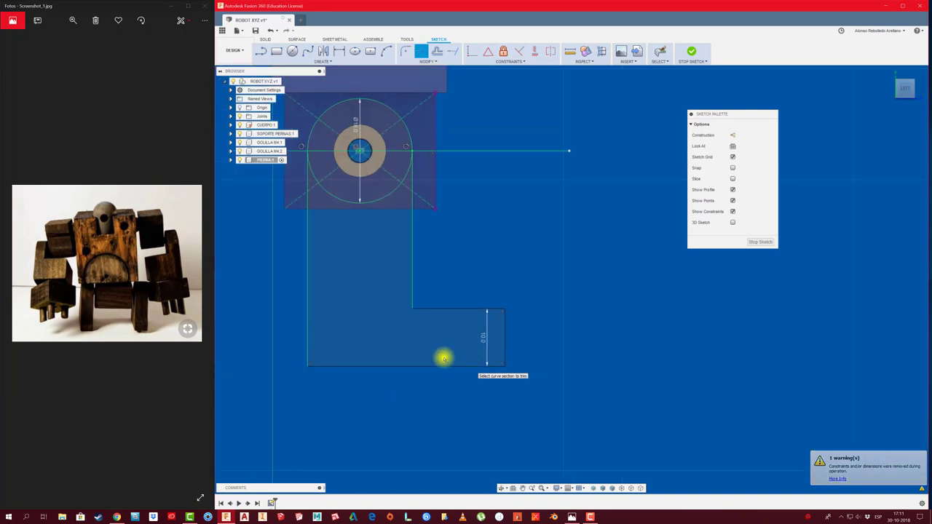
scroll(348, 324, down, 1)
click(376, 211)
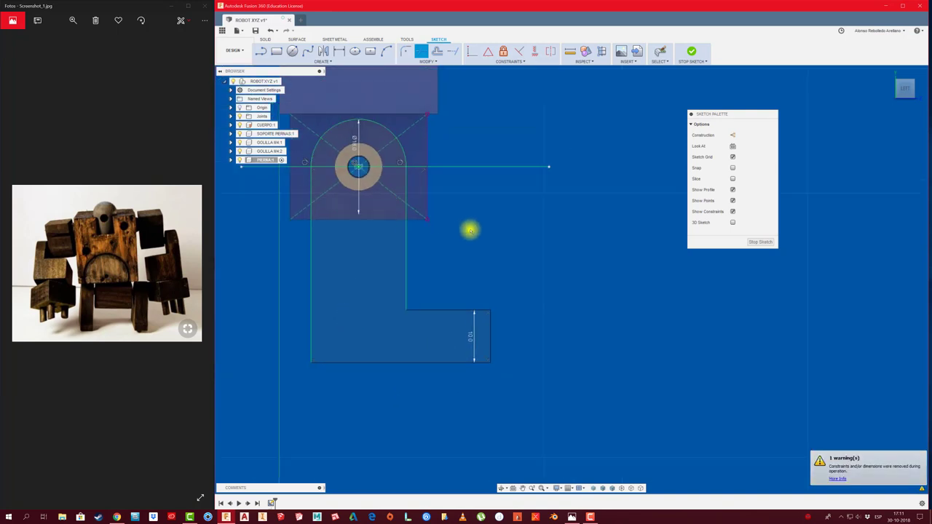
middle_drag(470, 230, 486, 224)
click(479, 166)
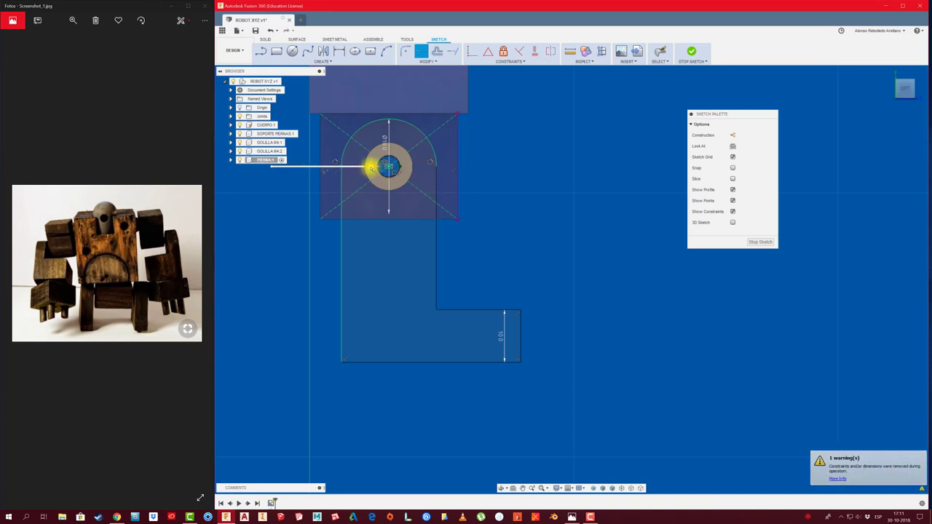
click(353, 166)
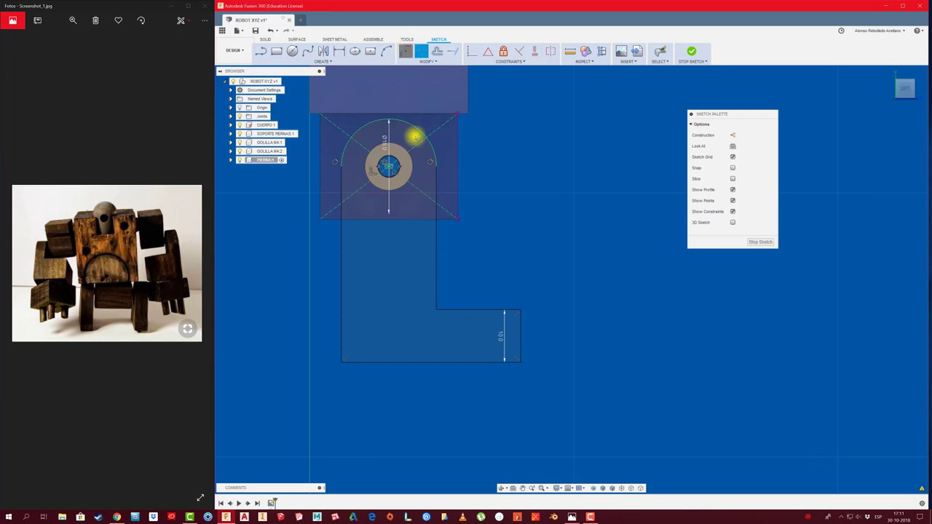
click(437, 311)
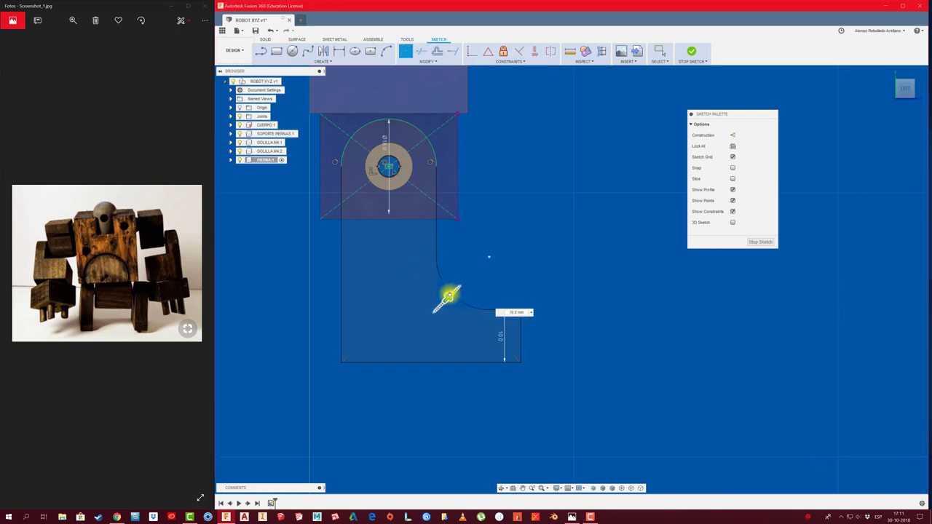
click(753, 241)
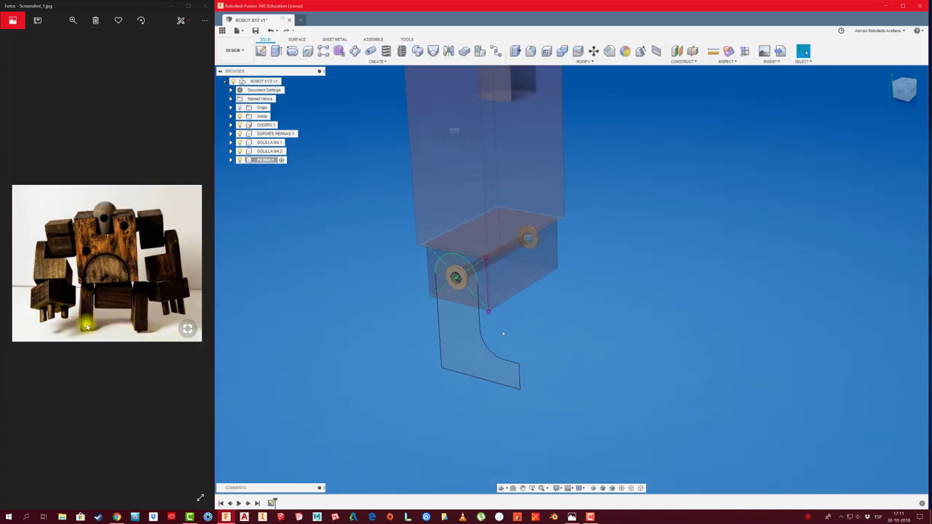
Extrude the L-shaped leg profile 15 mm as a new body
middle_drag(589, 354, 582, 357)
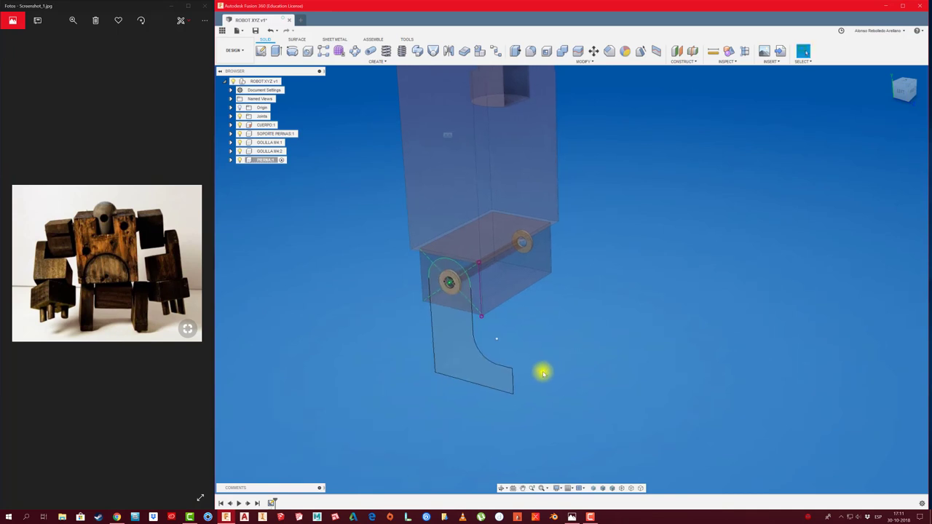
key(e)
click(455, 324)
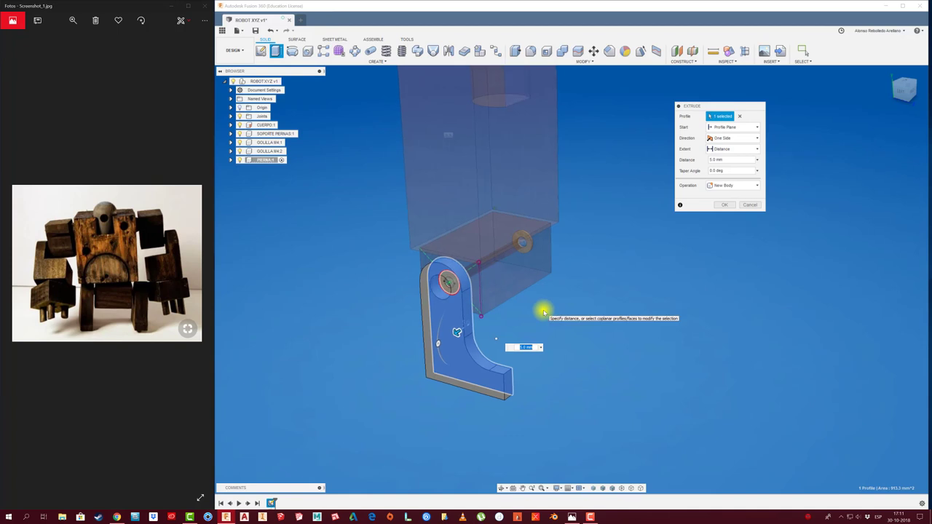
scroll(544, 313, down, 3)
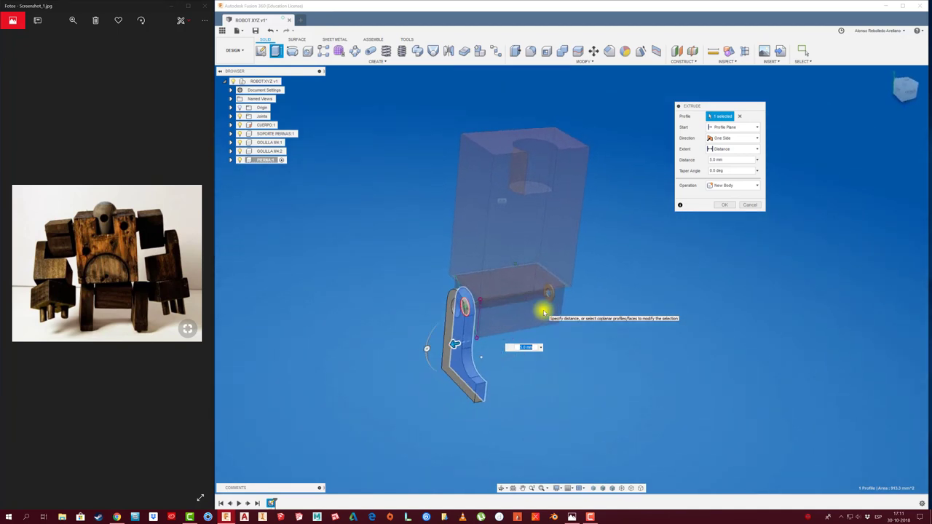
shift+middle_drag(544, 312, 761, 238)
click(904, 94)
text(15)
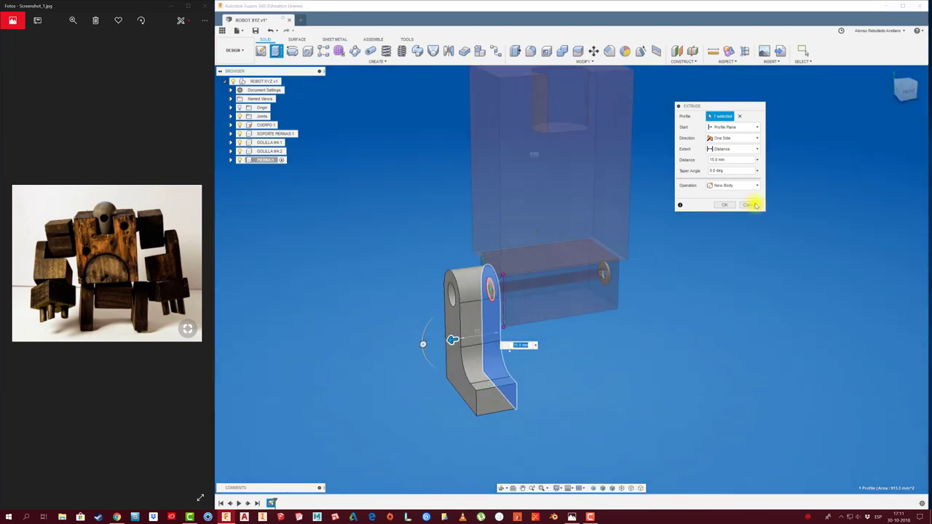
click(727, 205)
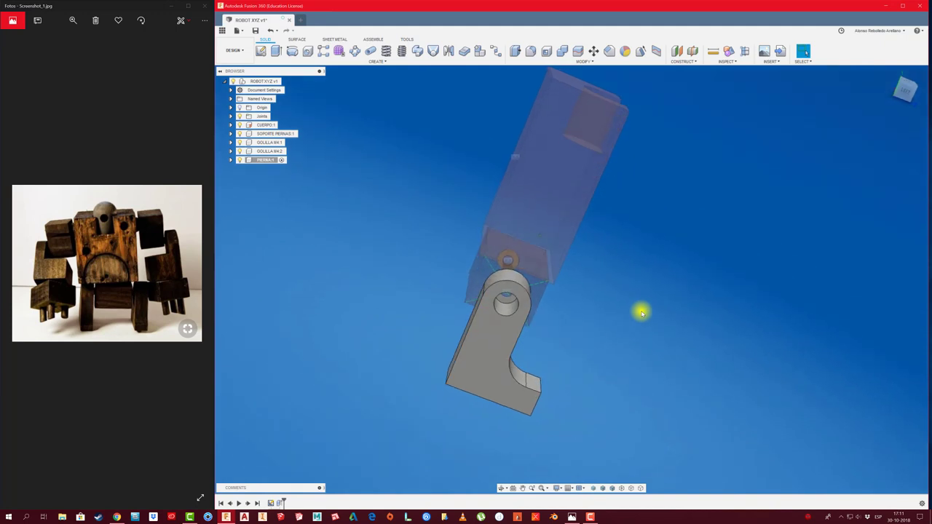
Edit the leg extrusion to add the washer ring profiles, three profiles in total
shift+middle_drag(527, 307, 441, 319)
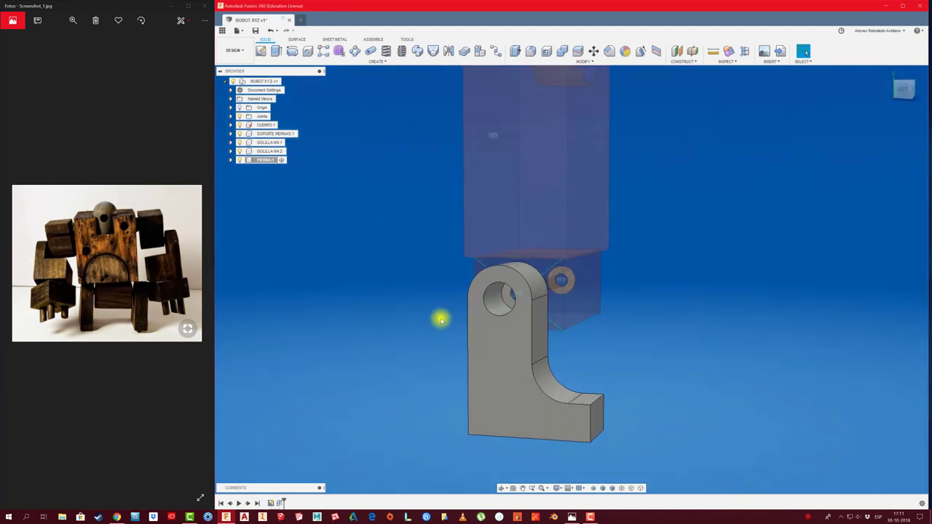
right_click(279, 502)
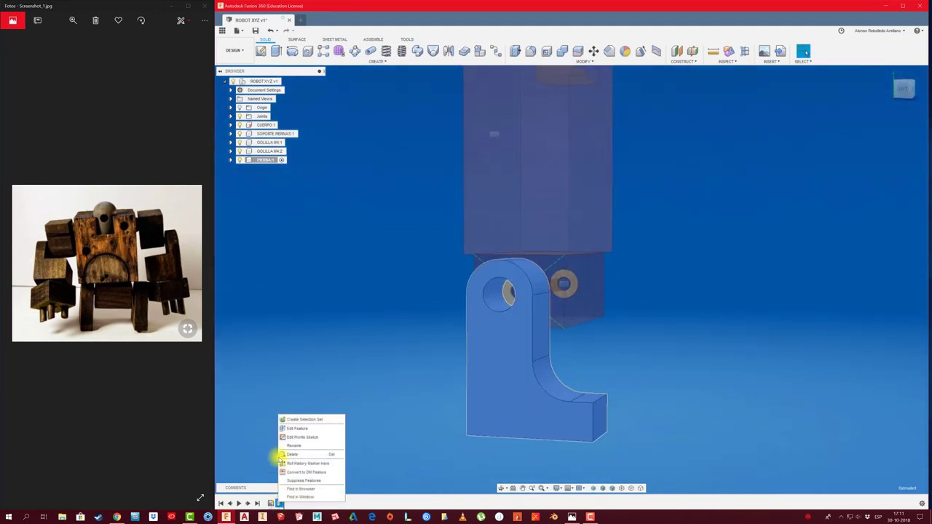
click(307, 430)
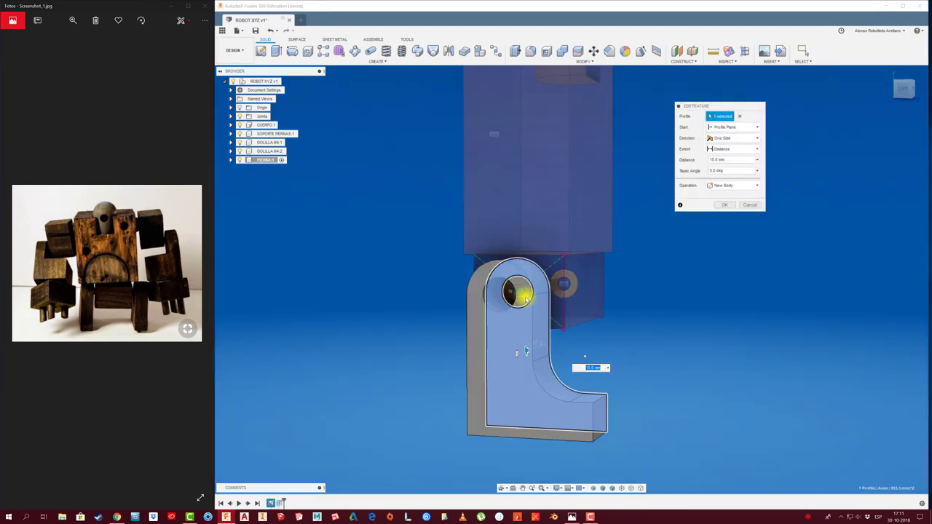
shift+middle_drag(502, 306, 485, 293)
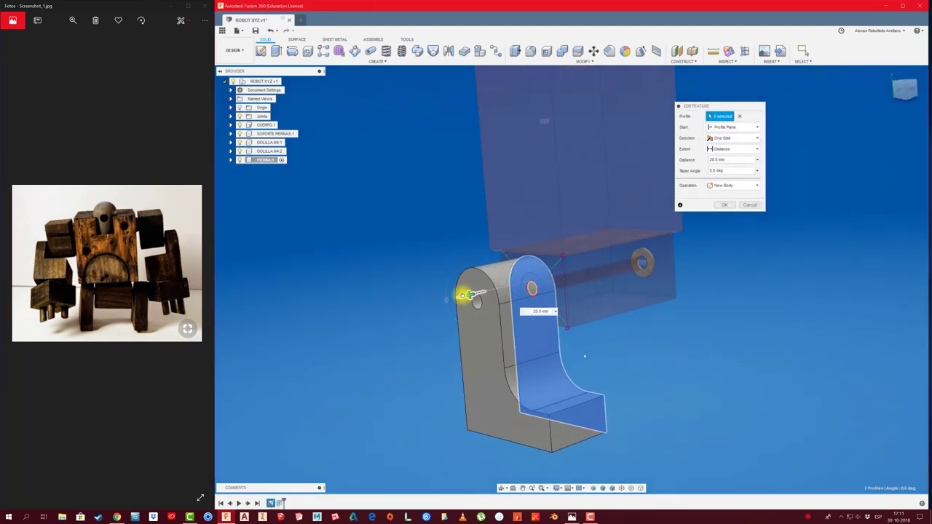
click(724, 204)
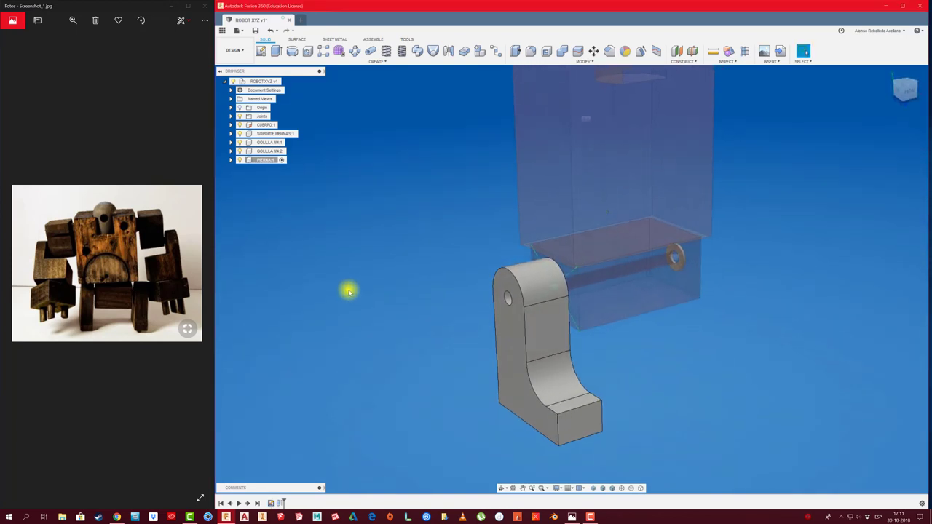
Apply the Oak, White physical material to the PIERNA:1 leg
right_click(269, 161)
click(301, 220)
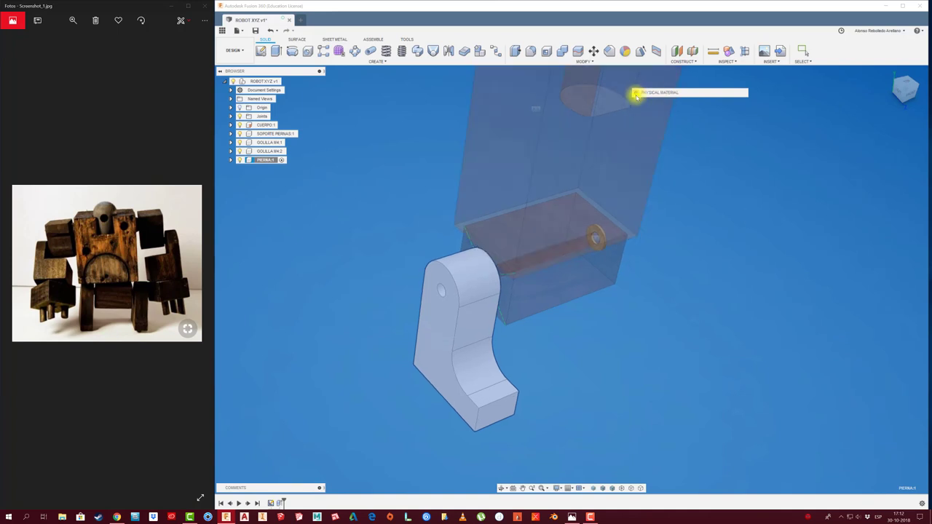
scroll(676, 305, down, 3)
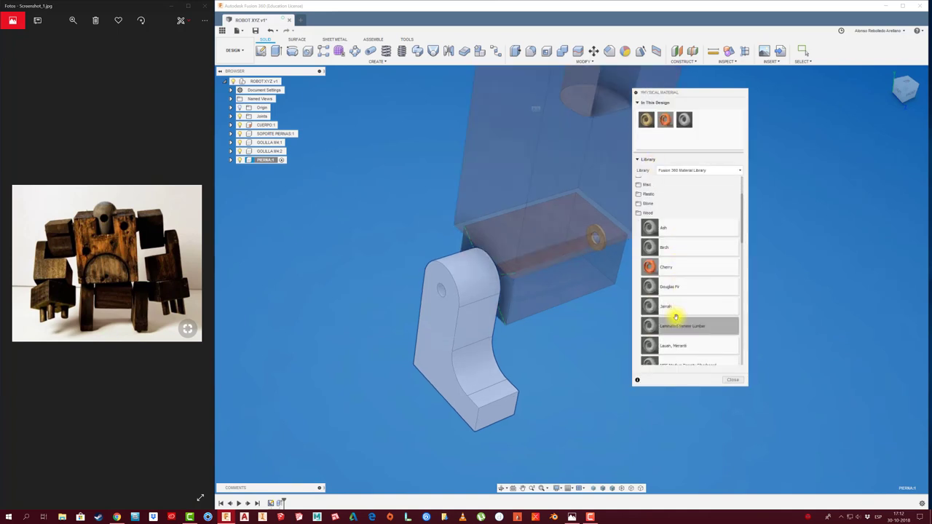
scroll(676, 317, down, 2)
drag(472, 353, 619, 321)
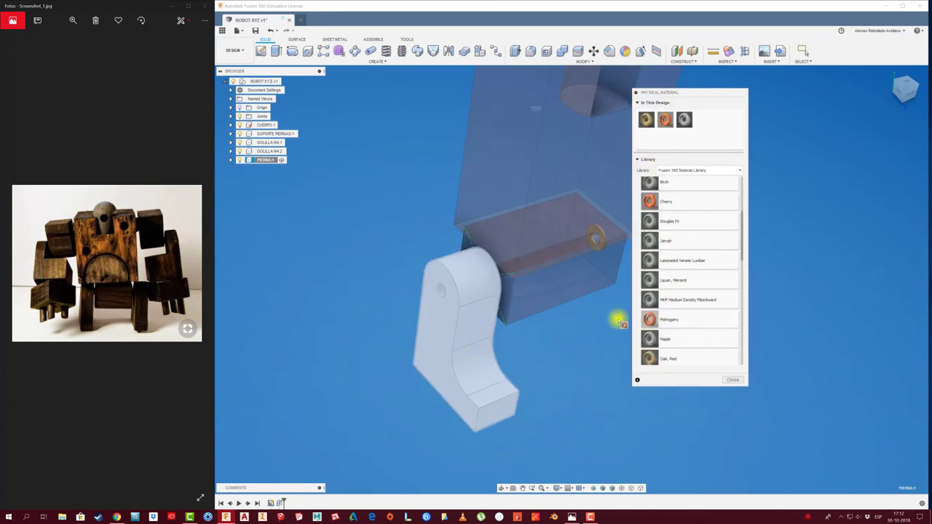
drag(713, 100, 741, 104)
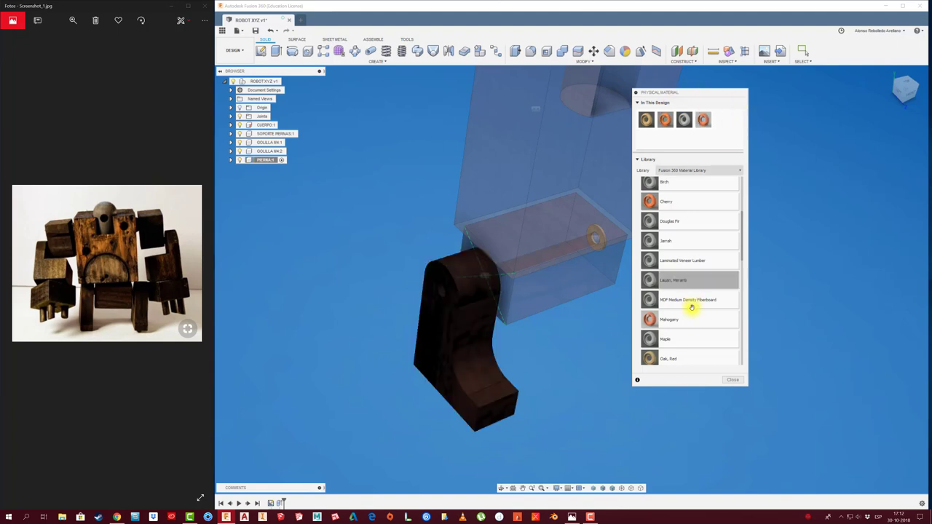
scroll(690, 313, down, 2)
drag(672, 337, 464, 373)
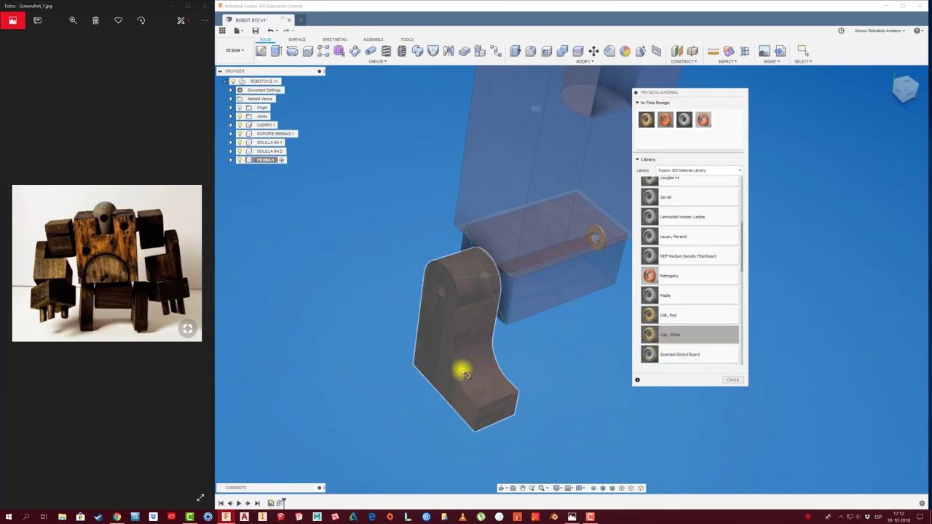
drag(588, 319, 561, 370)
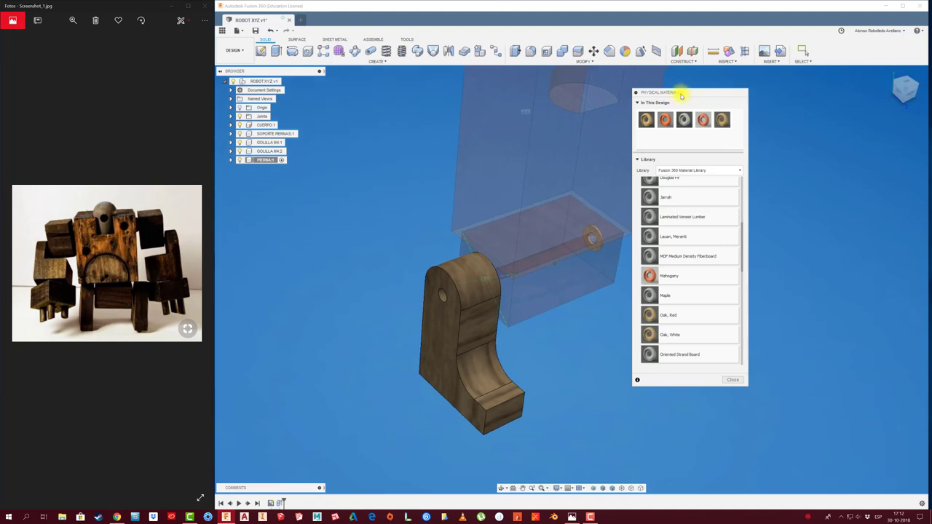
click(635, 92)
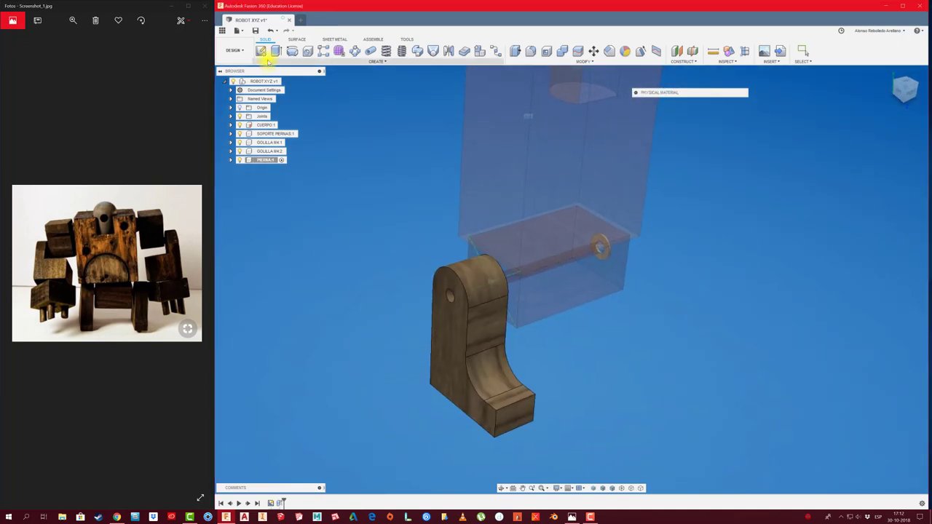
Drag the leg out to the lower left, clear of the support block
click(266, 81)
mouse_move(297, 111)
shift+middle_down()
mouse_move(337, 173)
mouse_move(331, 129)
mouse_move(332, 156)
mouse_move(496, 367)
shift+middle_up()
key(Escape)
drag(495, 366, 344, 382)
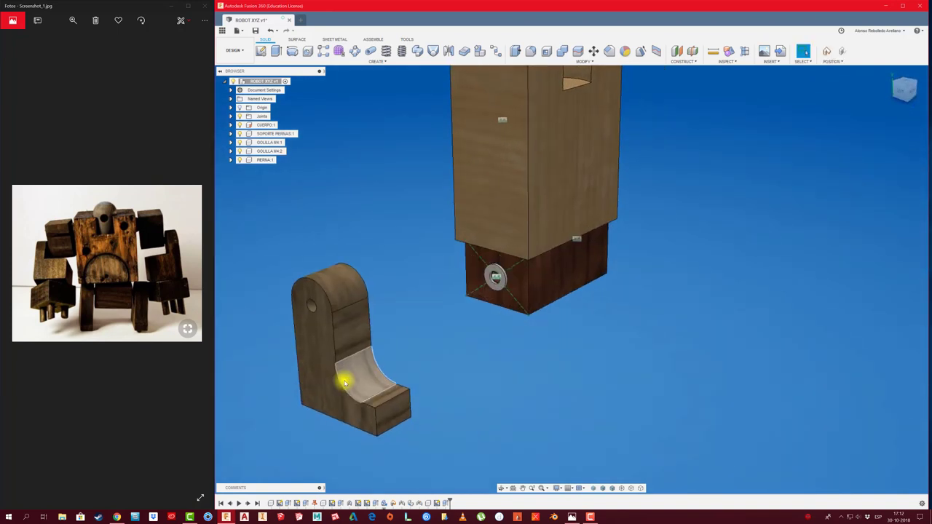
shift+middle_drag(344, 382, 424, 343)
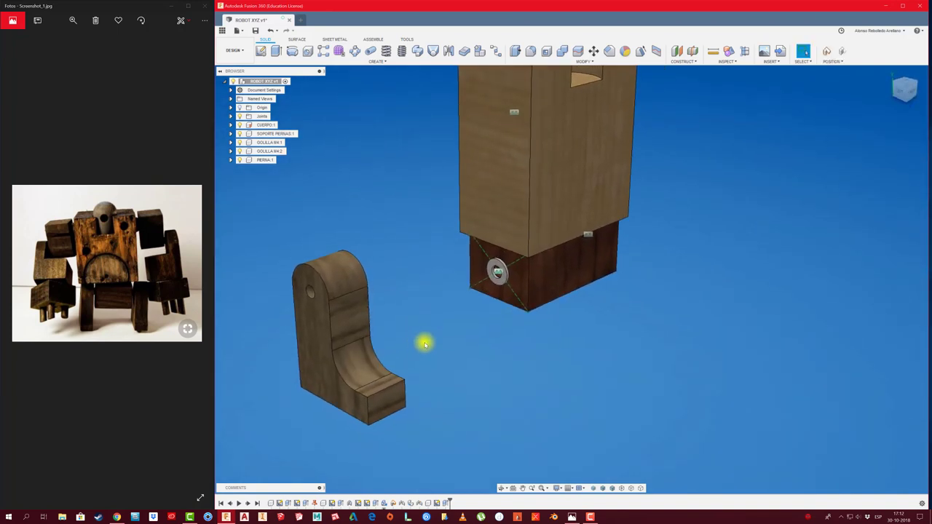
key(ctrl+z)
drag(474, 333, 333, 369)
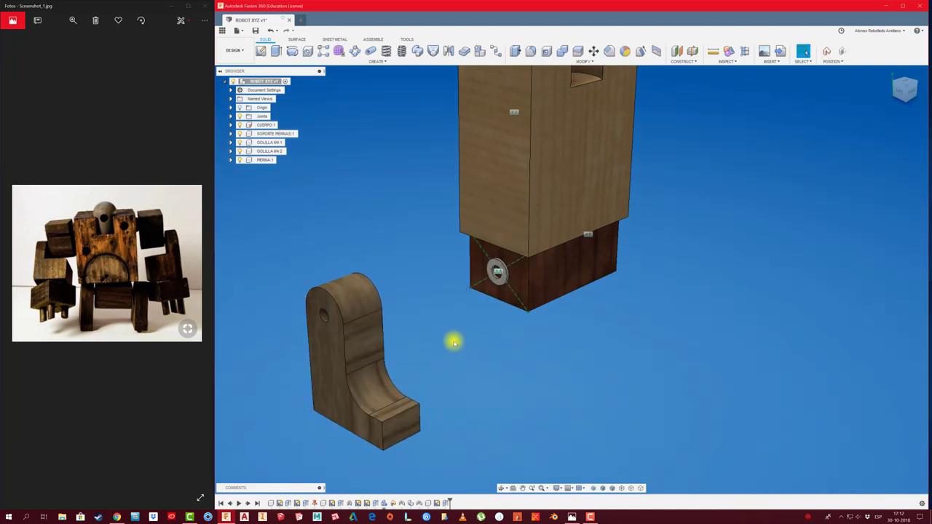
mouse_move(453, 341)
shift+middle_down()
mouse_move(481, 305)
mouse_move(453, 164)
shift+middle_up()
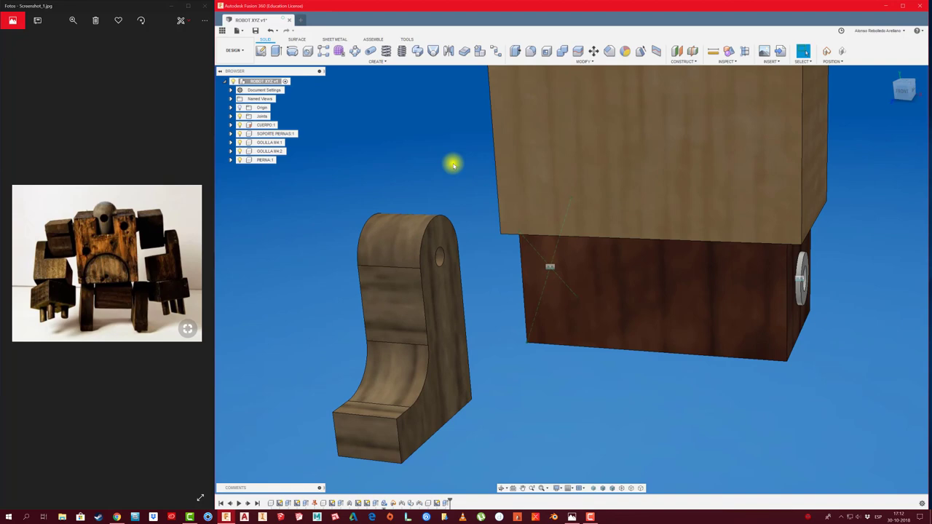
Join the leg hole to the washer centre with a revolute joint, previewing its swing
key(j)
click(492, 260)
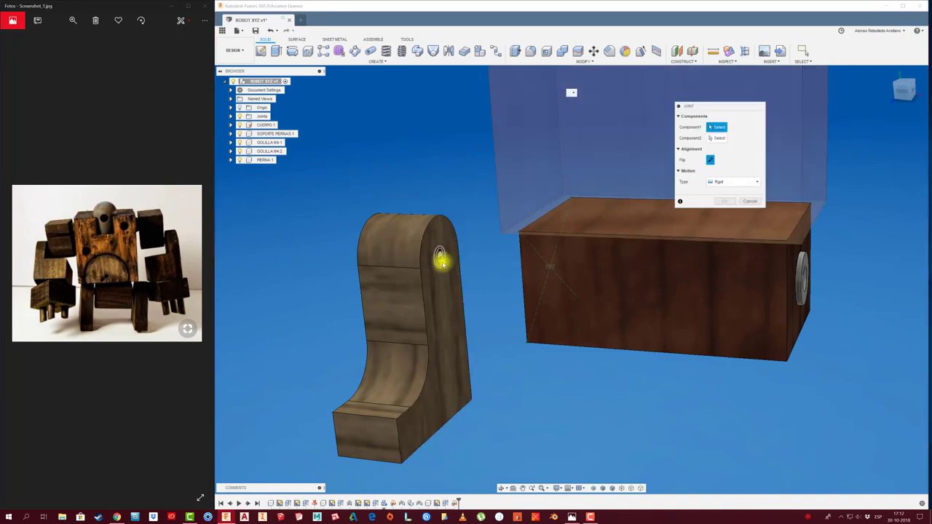
shift+middle_drag(443, 266, 475, 269)
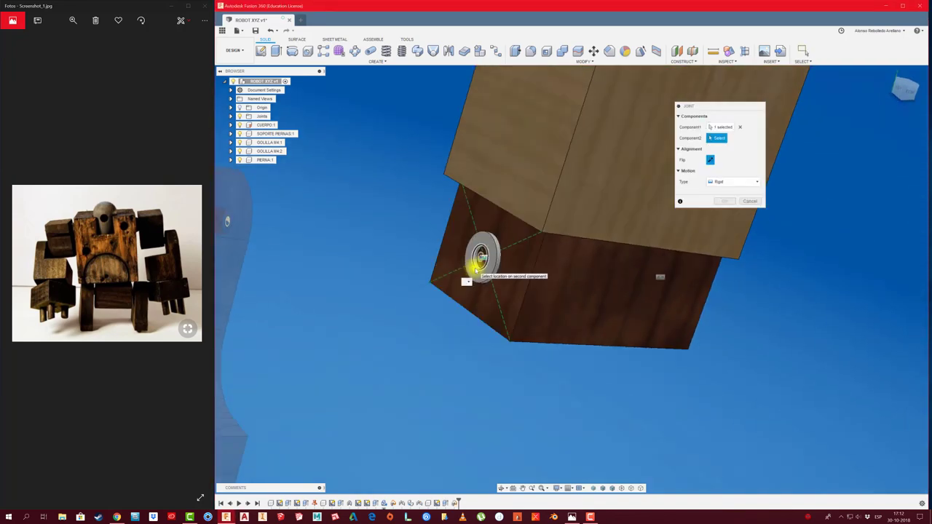
click(476, 269)
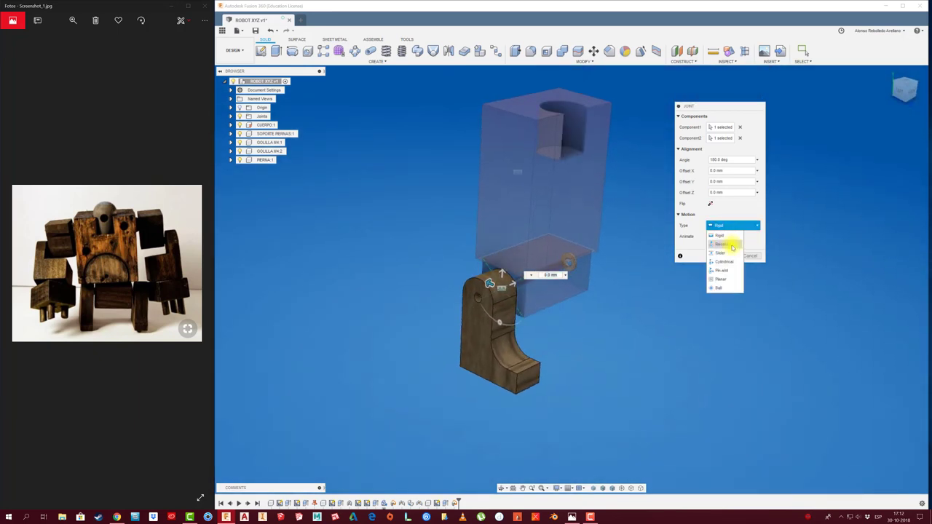
click(732, 246)
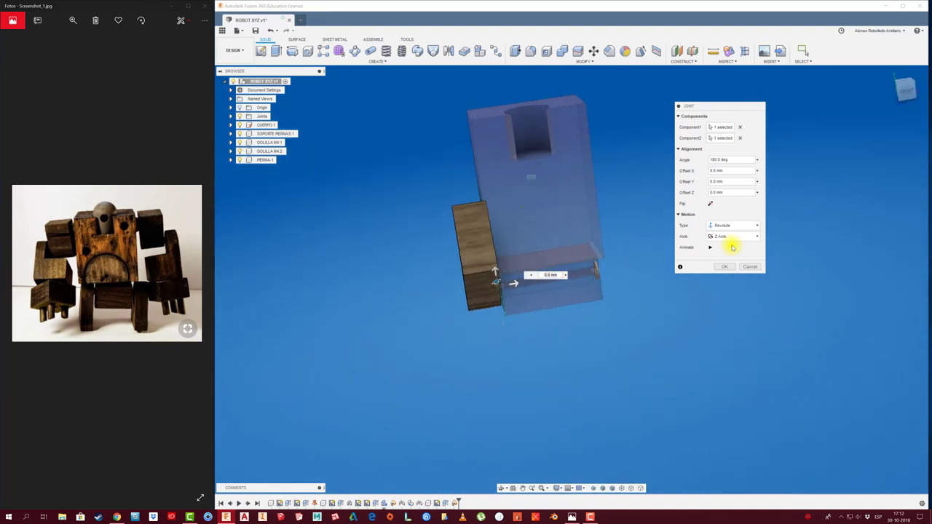
click(903, 88)
scroll(509, 280, up, 3)
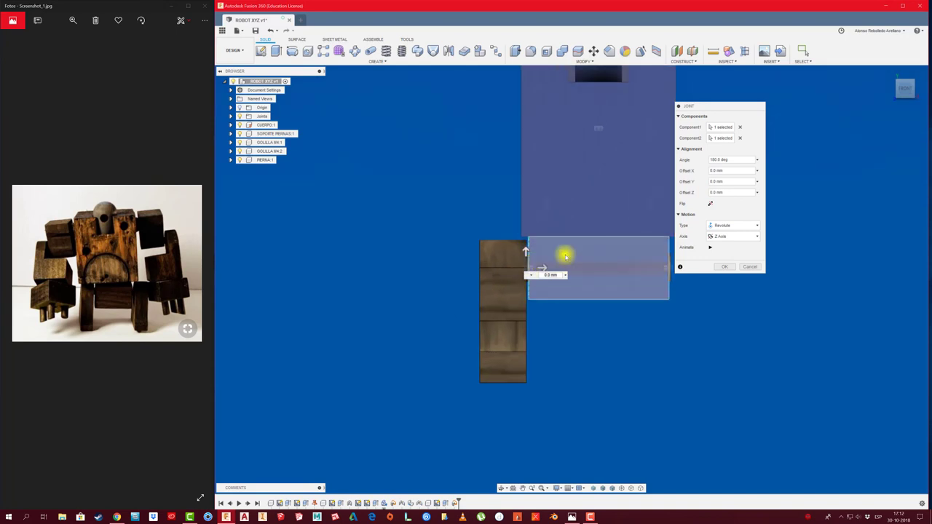
click(710, 247)
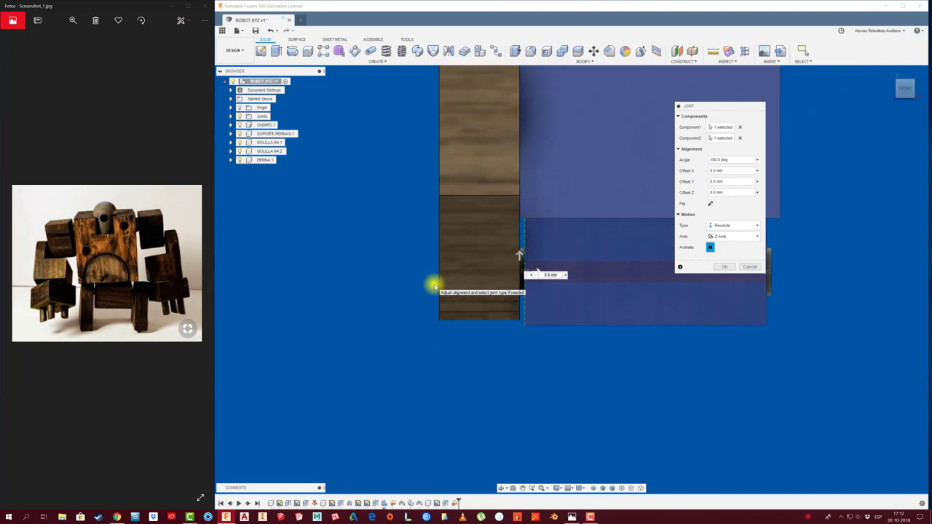
click(725, 267)
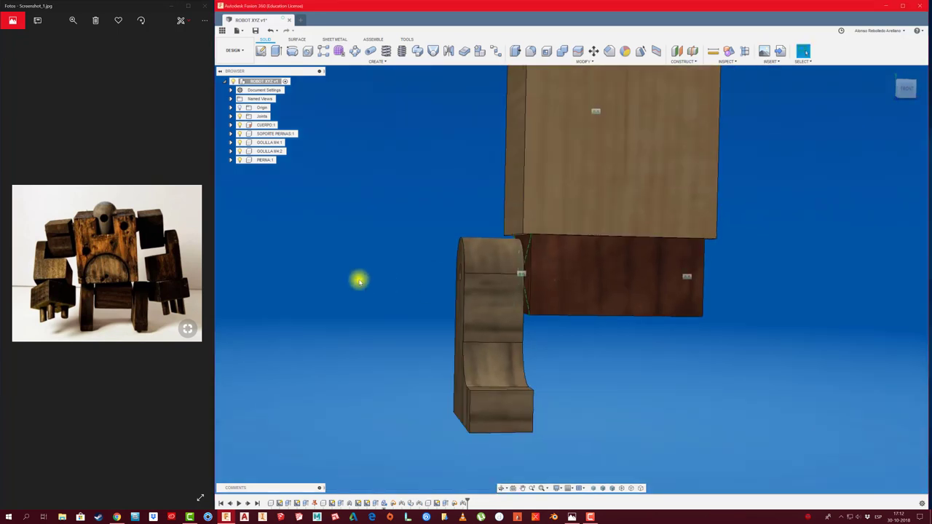
mouse_move(503, 354)
mouse_down()
mouse_move(518, 373)
mouse_move(390, 335)
mouse_up()
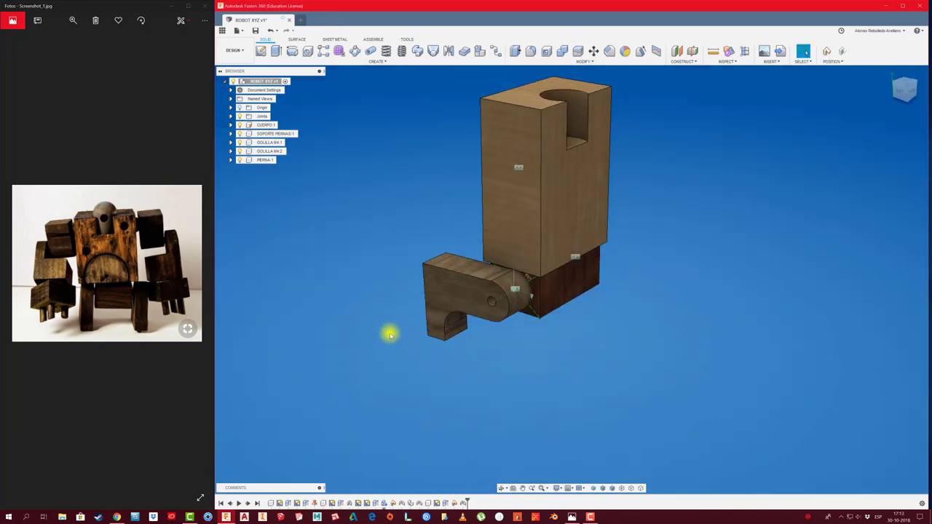
Swing the leg on its joint, then revert it to its original hanging position
mouse_move(453, 280)
mouse_down()
mouse_move(502, 358)
mouse_move(502, 310)
mouse_move(556, 339)
mouse_move(497, 392)
mouse_up()
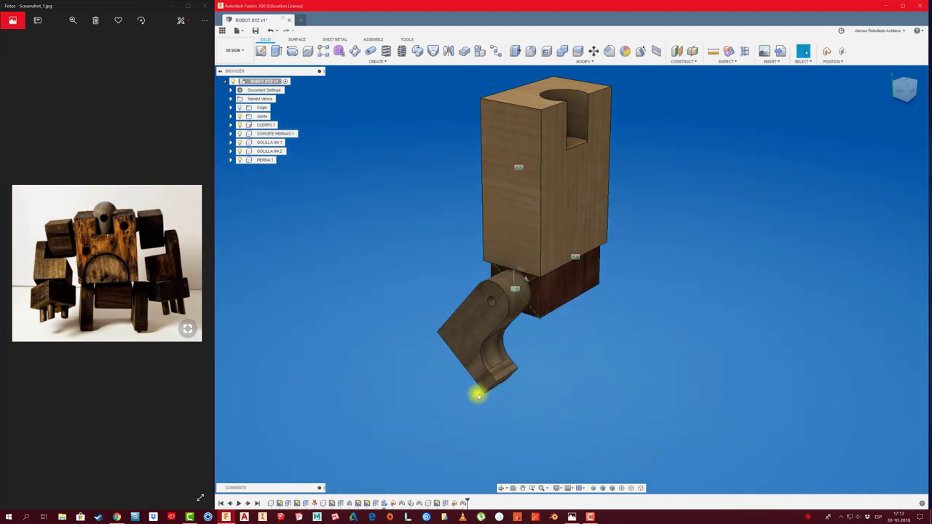
click(842, 53)
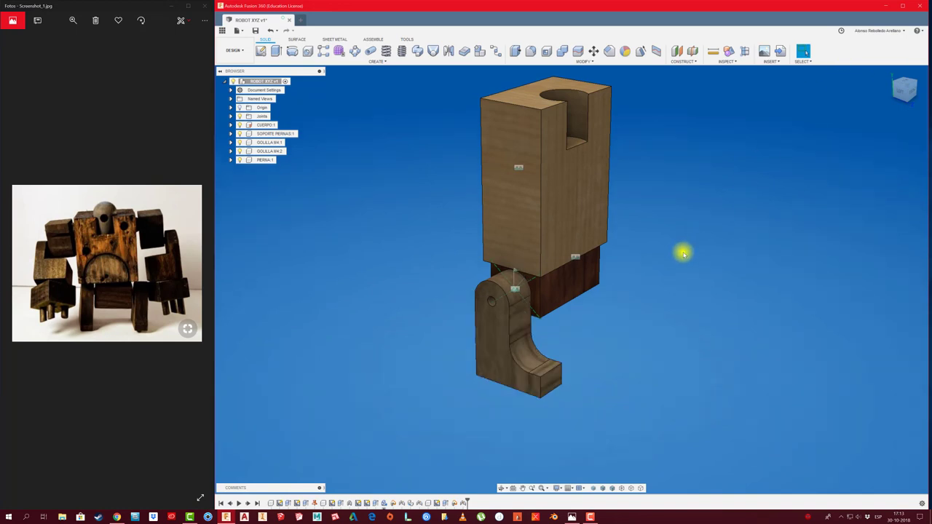
mouse_move(682, 254)
shift+middle_down()
mouse_move(638, 302)
mouse_move(364, 270)
shift+middle_up()
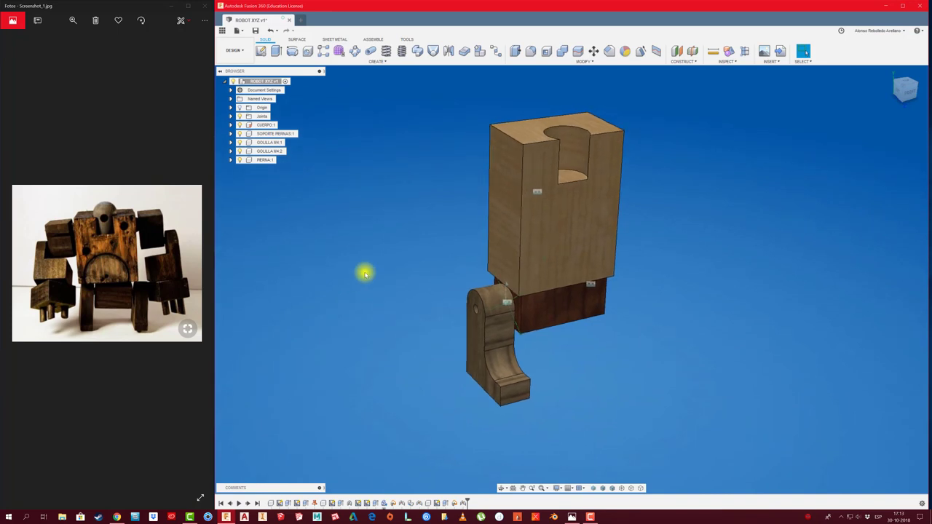
Copy and paste PIERNA:1, moving the new leg 85 mm along X
click(263, 163)
key(ctrl+c)
key(ctrl+v)
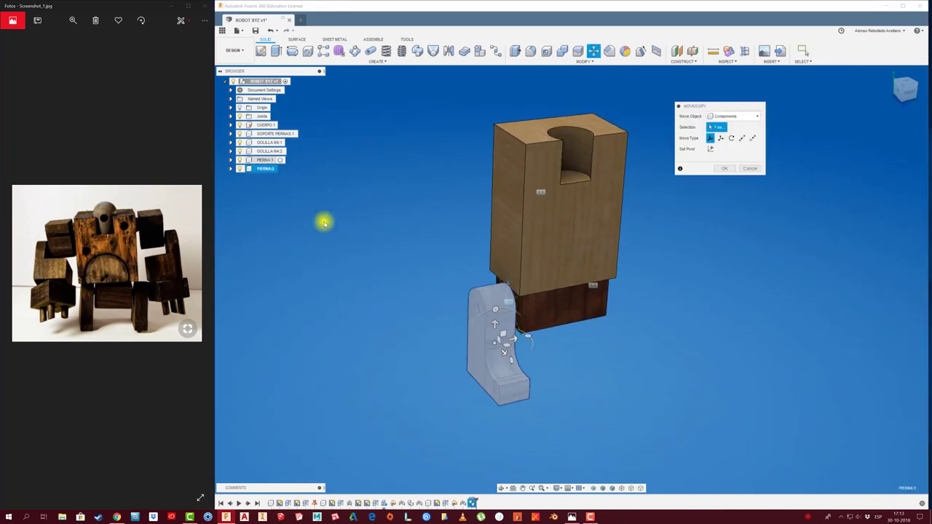
drag(519, 337, 670, 313)
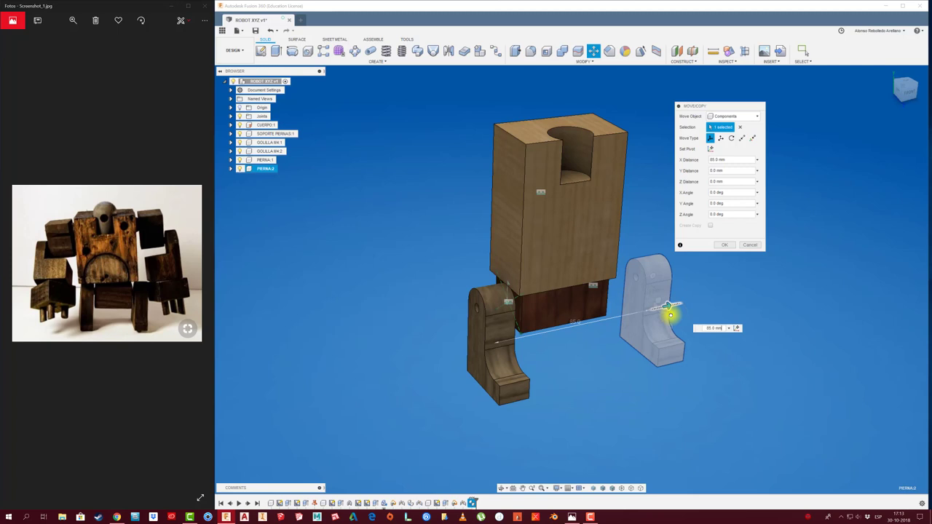
click(725, 244)
scroll(714, 268, up, 3)
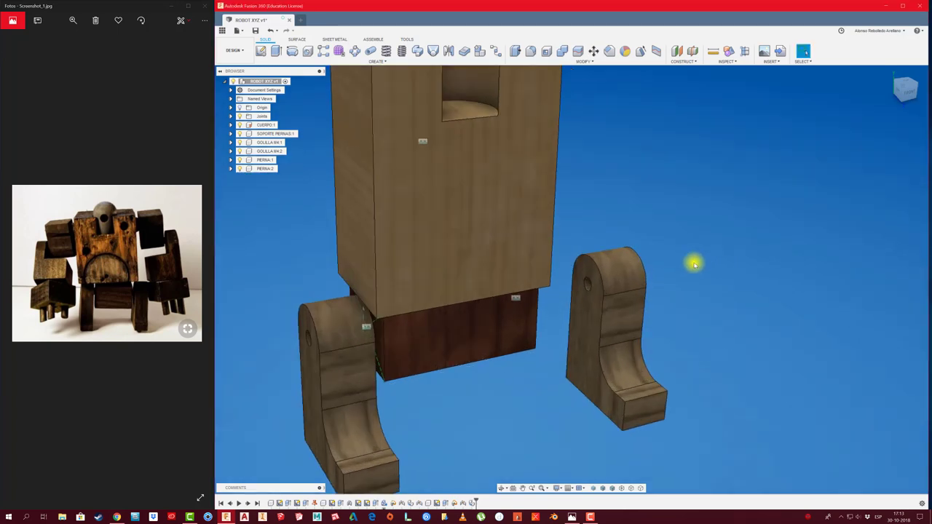
Joint the second leg's hole to the washer on the block's other side
key(j)
click(587, 284)
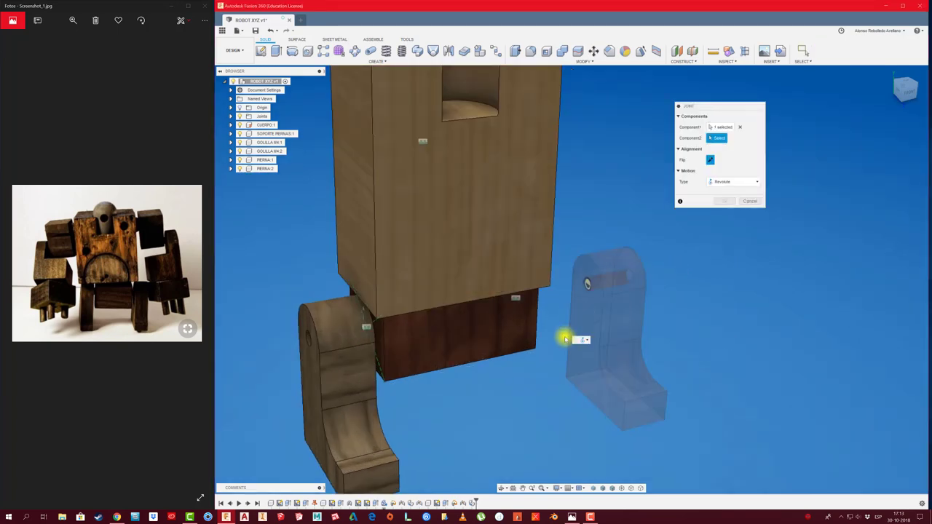
shift+middle_drag(565, 339, 550, 329)
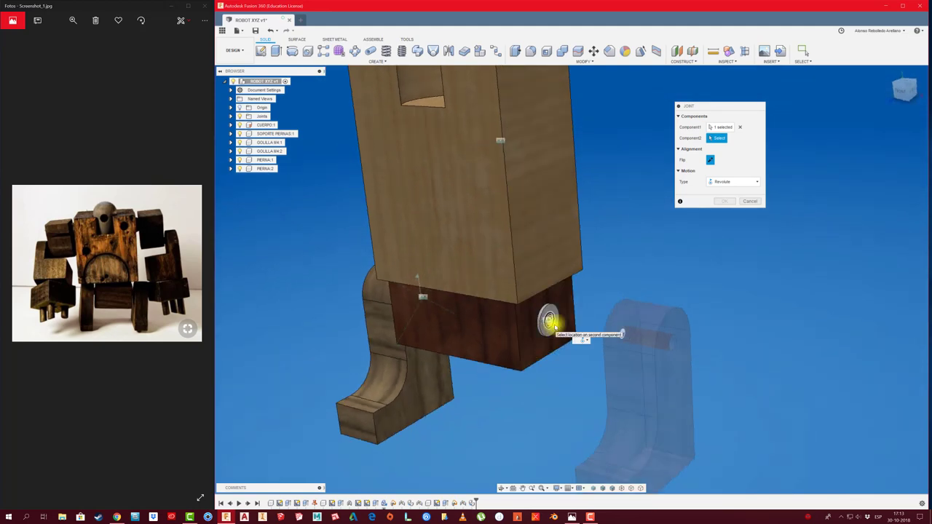
click(552, 325)
click(721, 265)
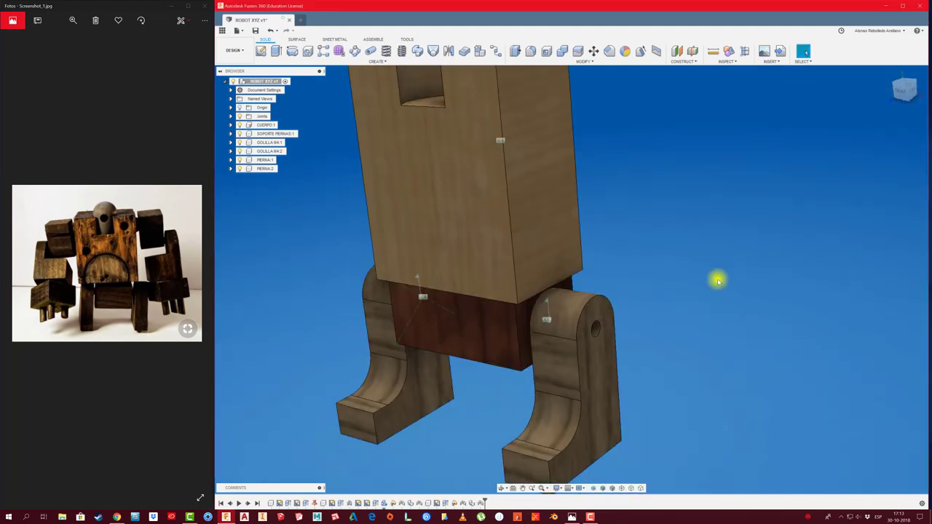
key(F6)
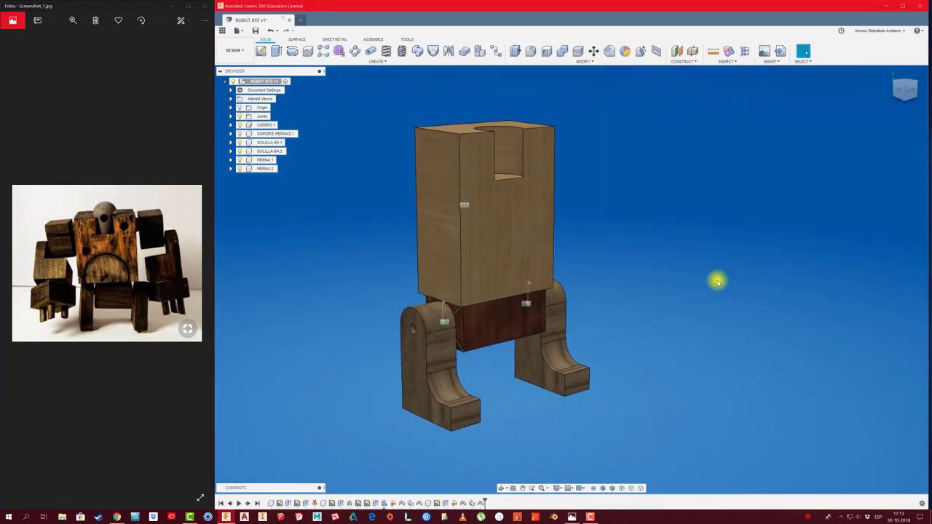